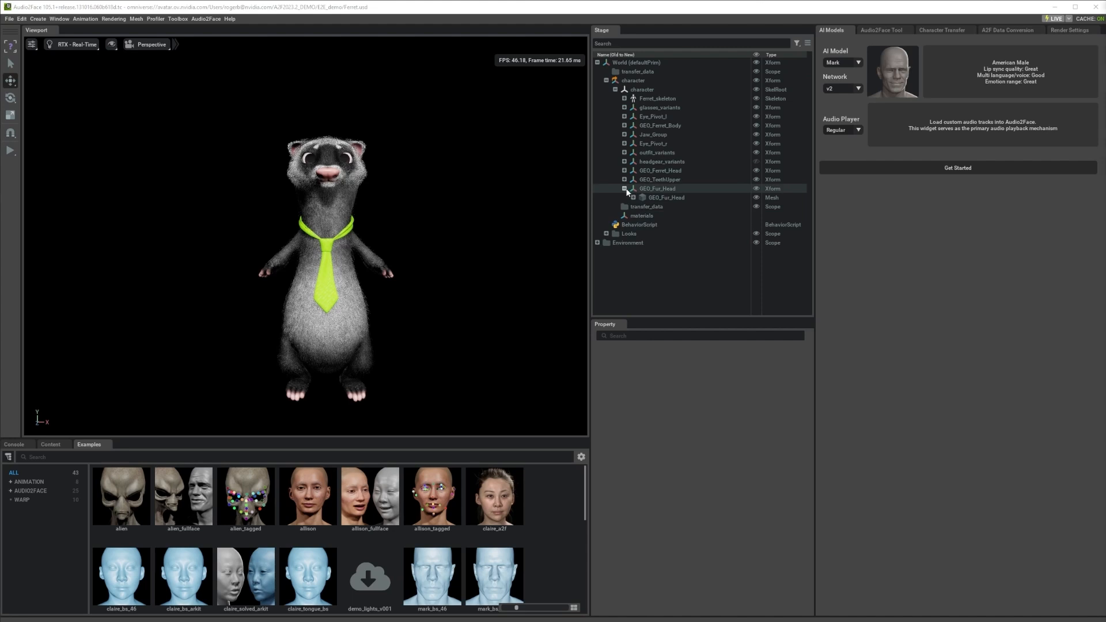
- Inspect the ferret character's head, left eye pivot, jaw group and Ferret_skeleton prims in the stage
left_click(651, 189)
left_click(662, 170)
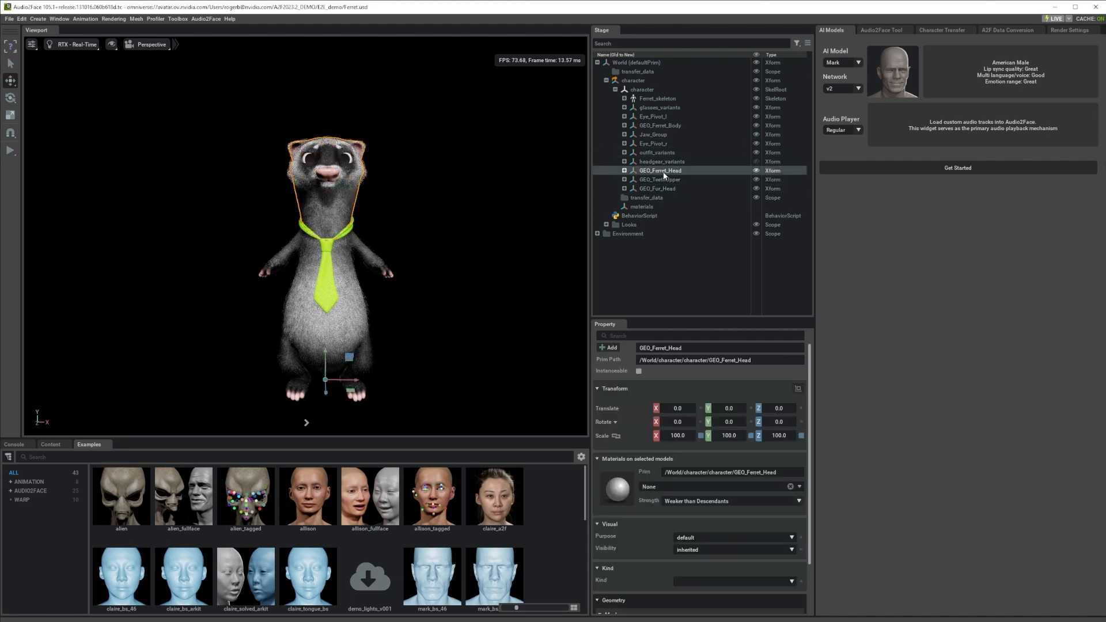
left_click(657, 117)
left_click(653, 135)
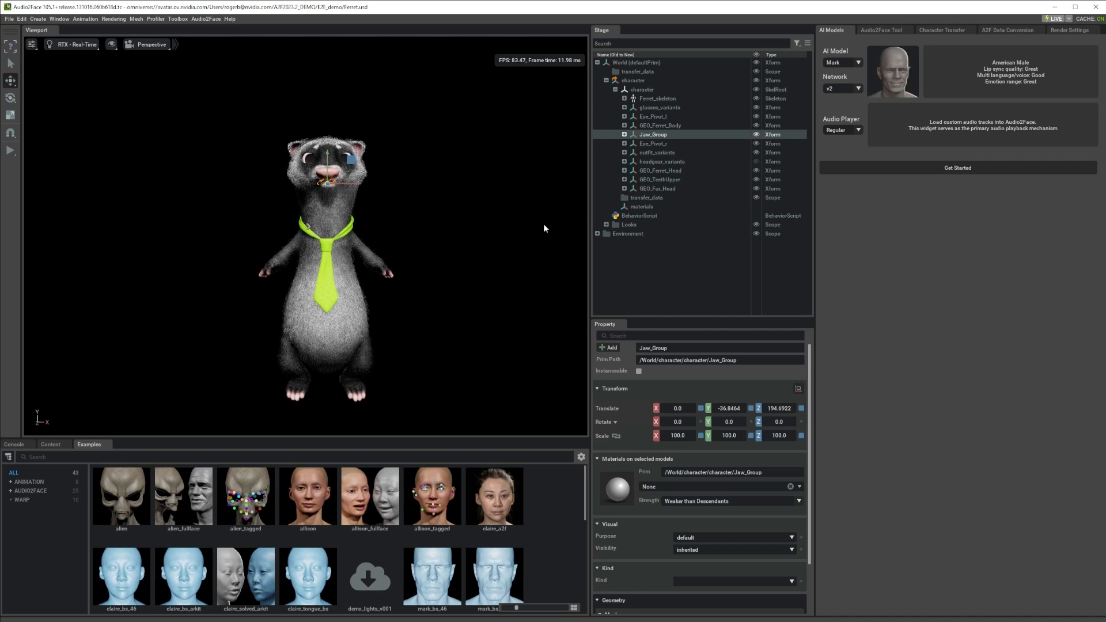
left_click(661, 98)
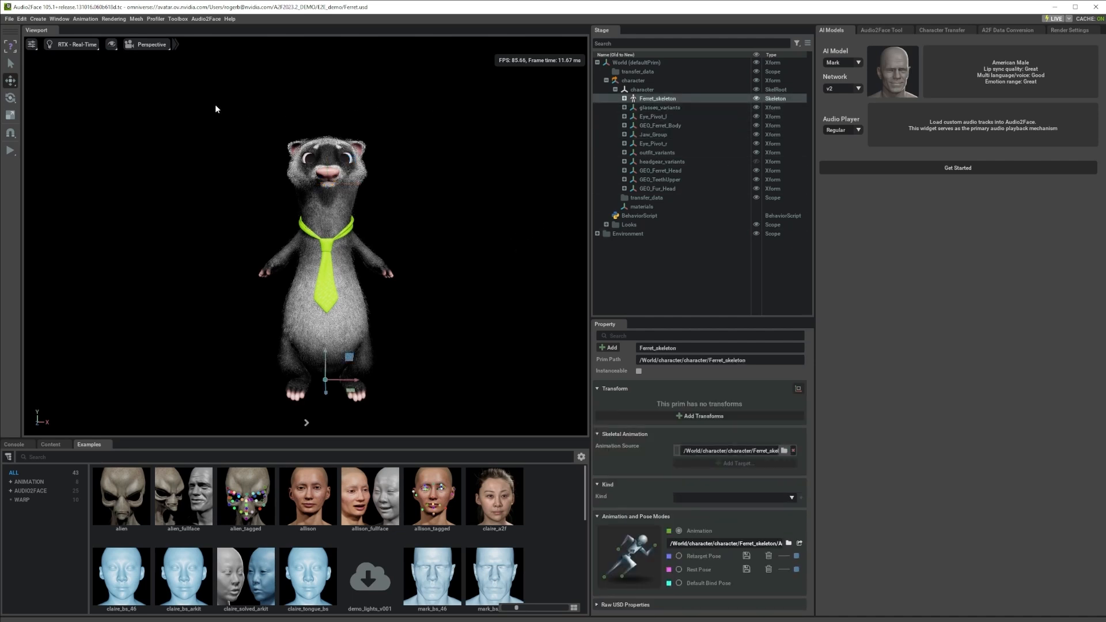
- Search the extensions for "skeleton vis" and check that the Skeleton Visualization extension is enabled
left_click(60, 19)
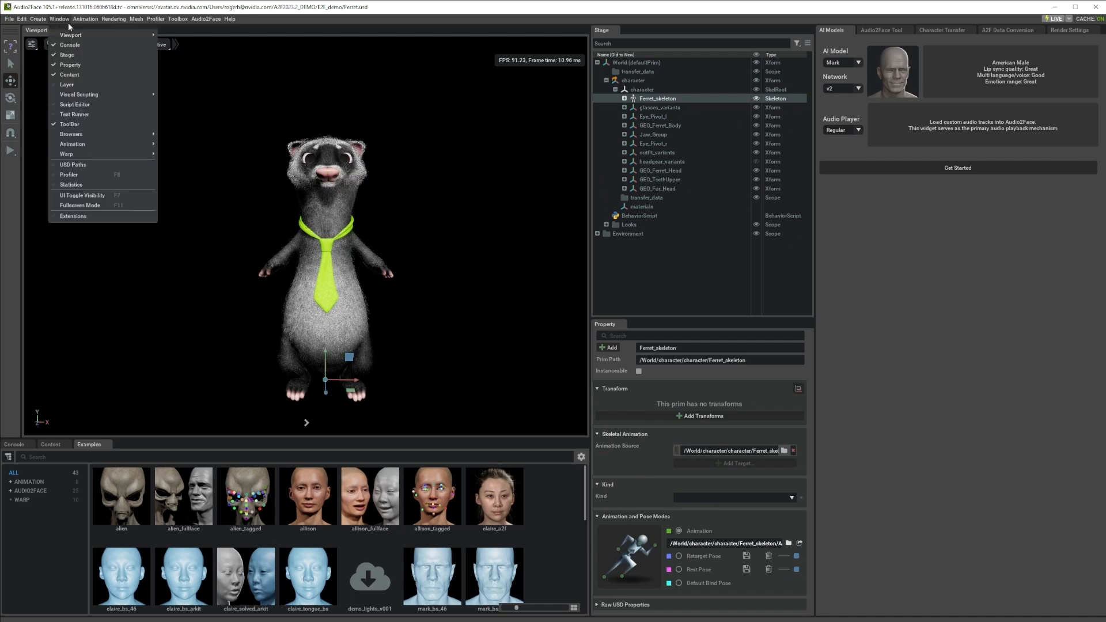
left_click(84, 216)
type("skeleton vis")
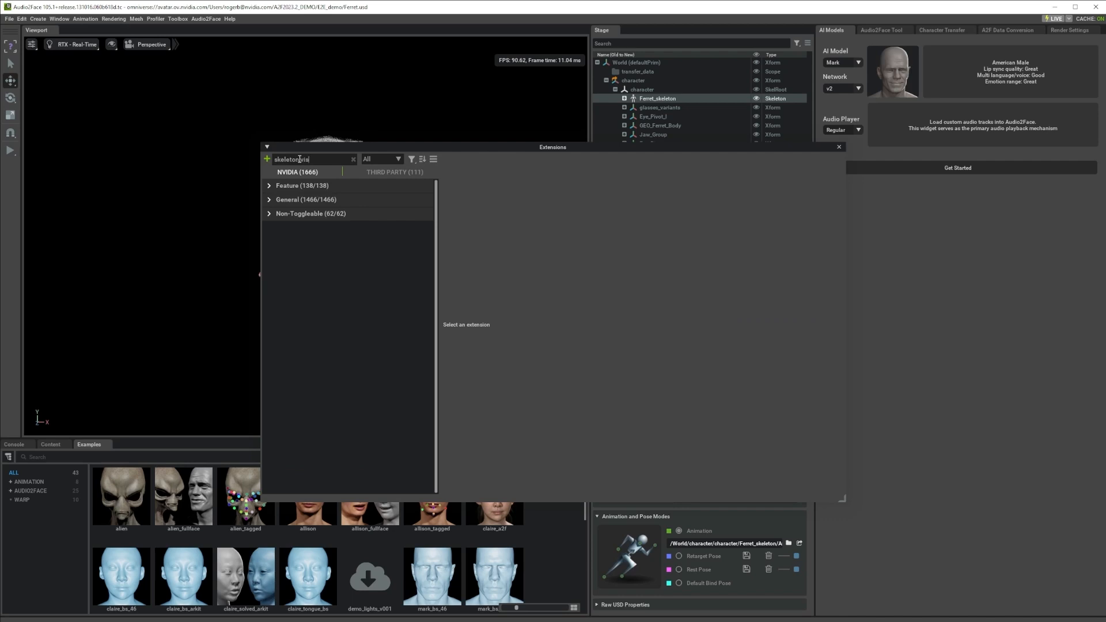
left_click(271, 199)
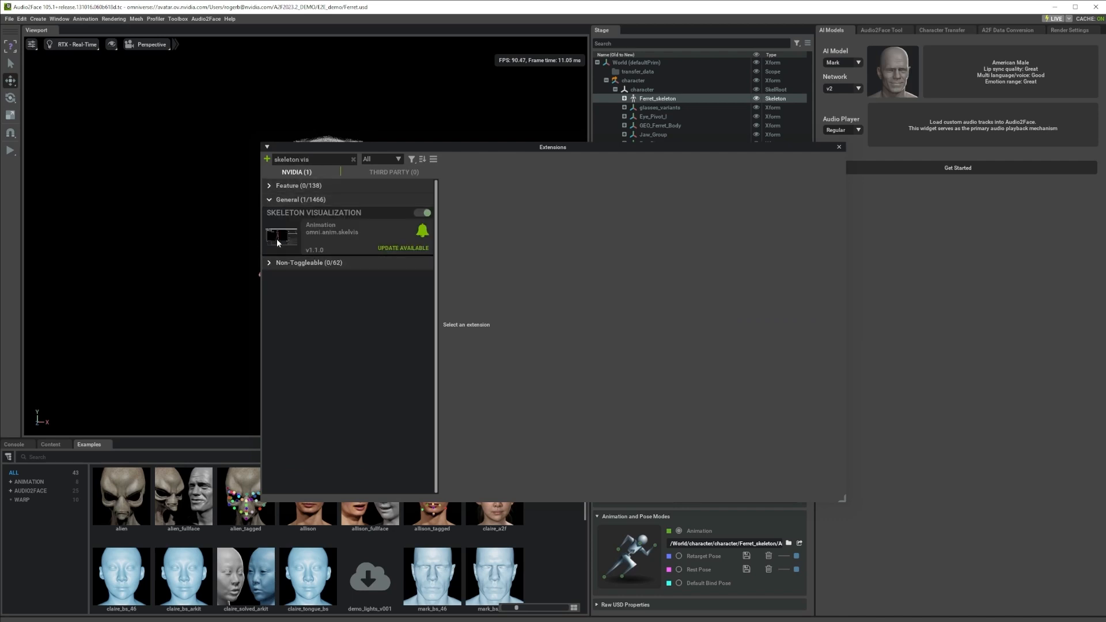
left_click(357, 235)
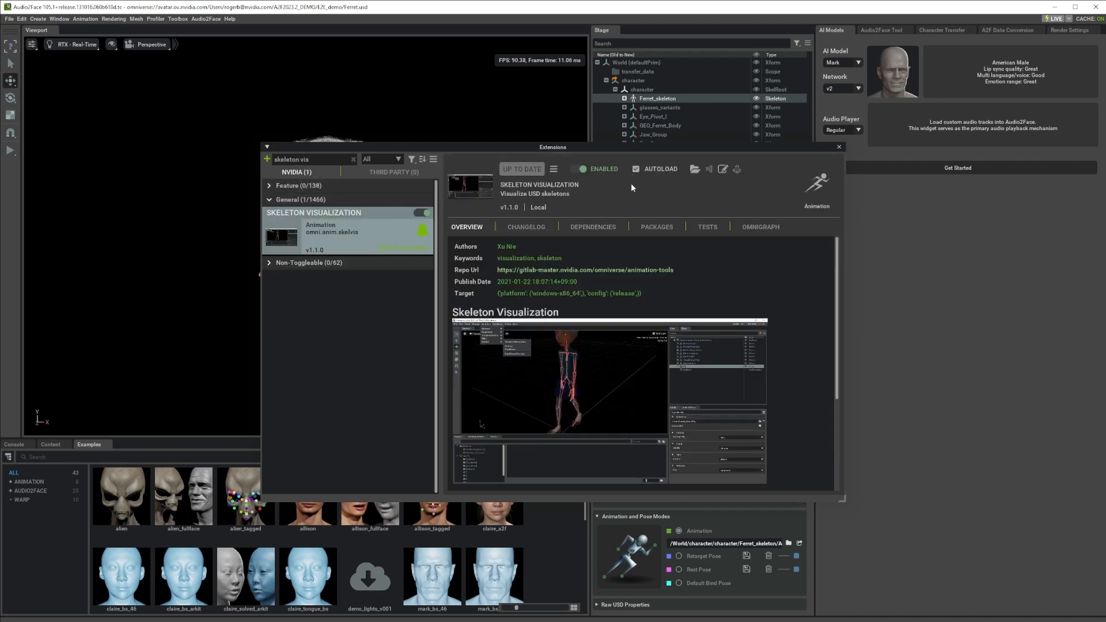
left_click(839, 148)
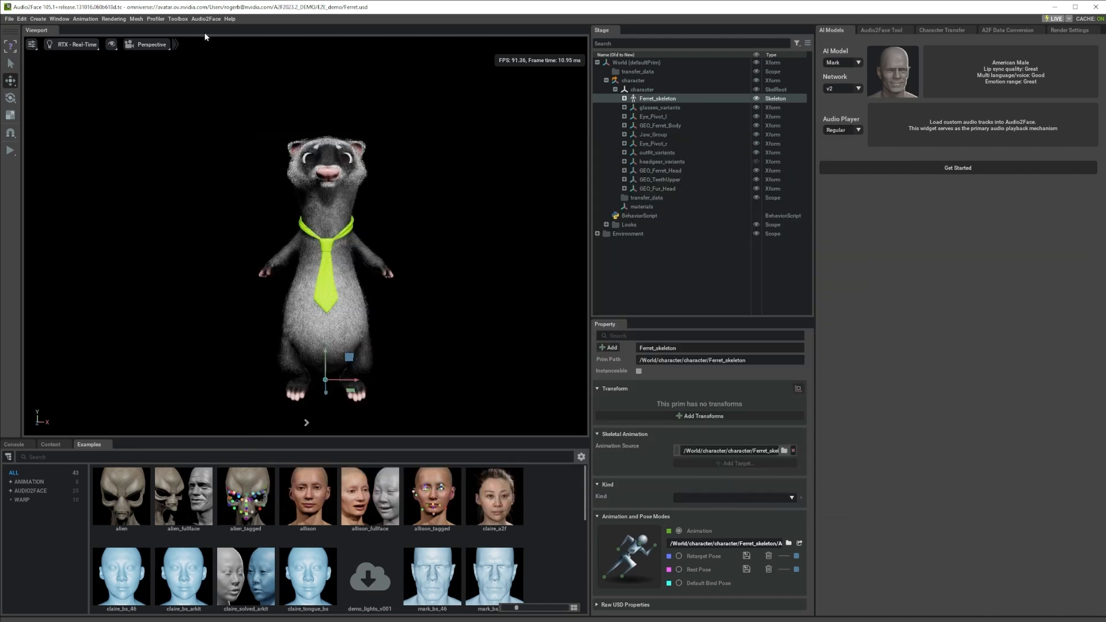
- Turn on the display of skeletons in the viewport and clear the selection
left_click(113, 45)
mouse_move(139, 73)
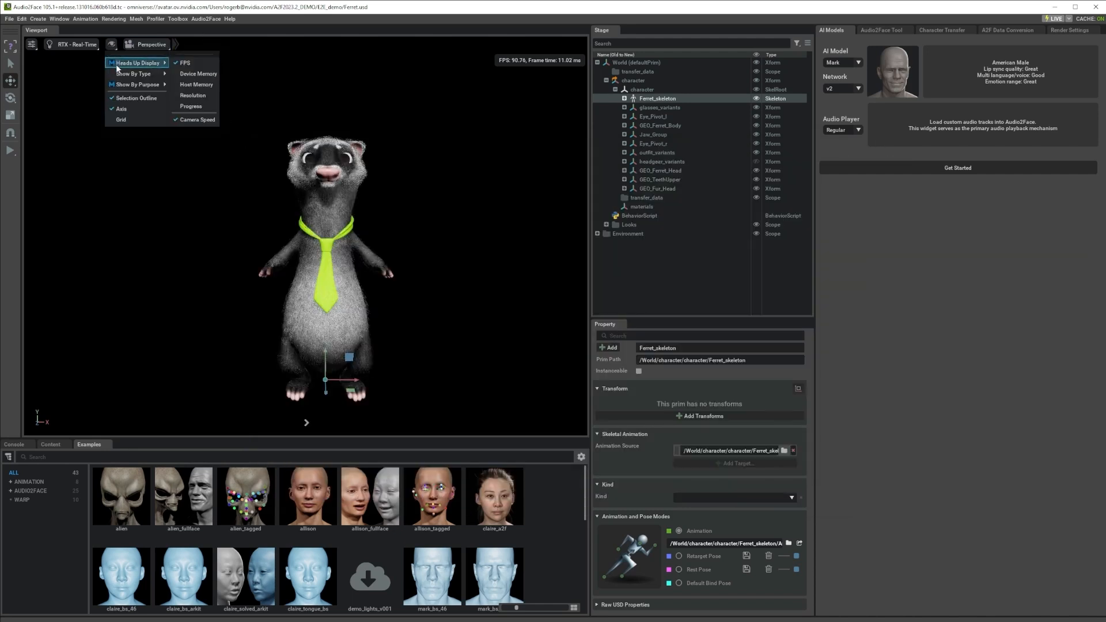
left_click(191, 95)
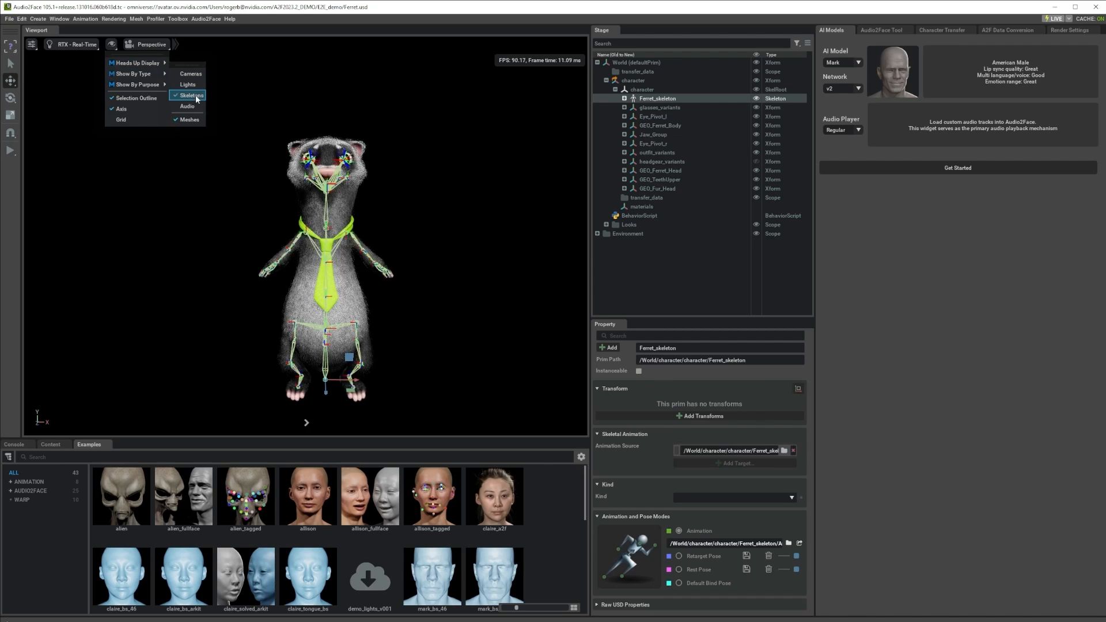
left_click(461, 179)
- Examine the ferret's skeleton joints around the face and body from several angles
left_click_drag(428, 178, 357, 150, "alt")
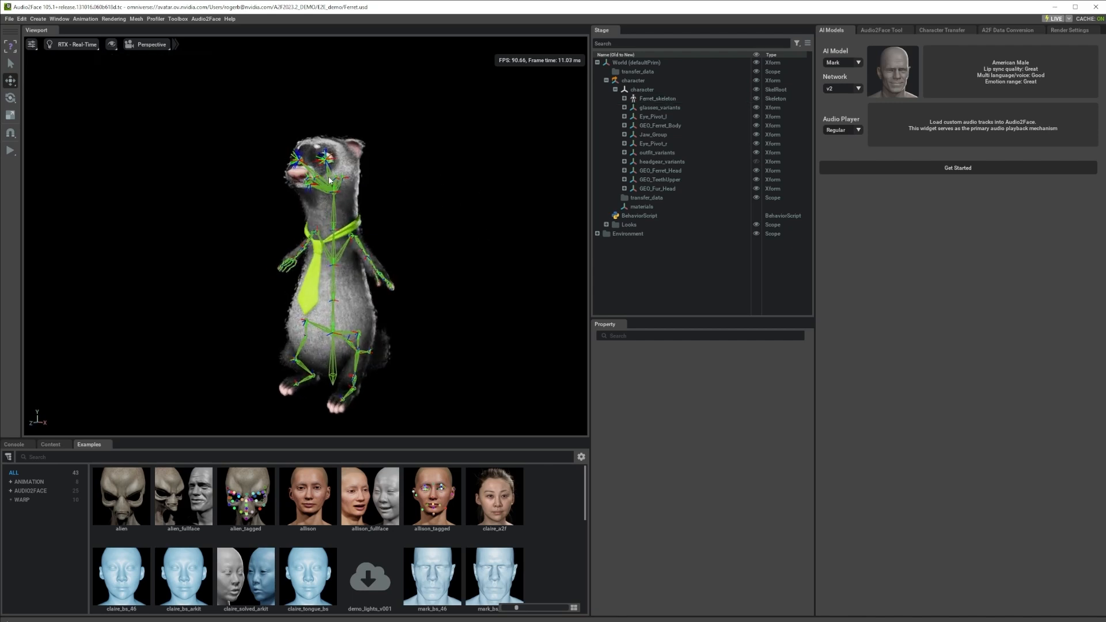
scroll(278, 115, "up", 3)
middle_click_drag(367, 84, 364, 157)
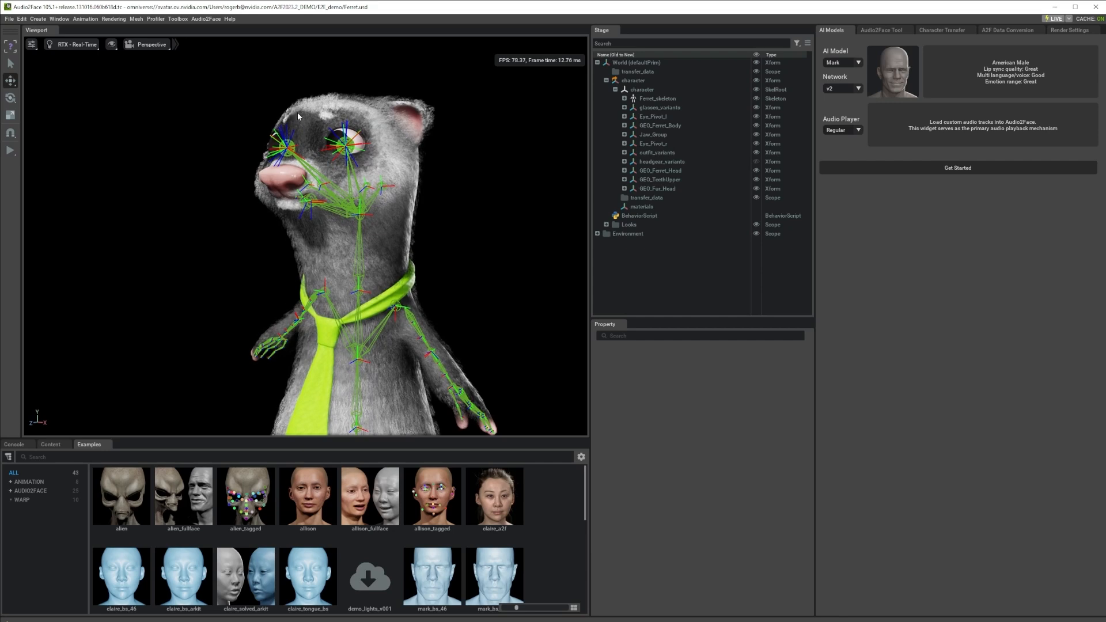
left_click_drag(311, 206, 372, 209, "alt")
scroll(394, 243, "down", 3)
middle_click_drag(395, 242, 392, 213)
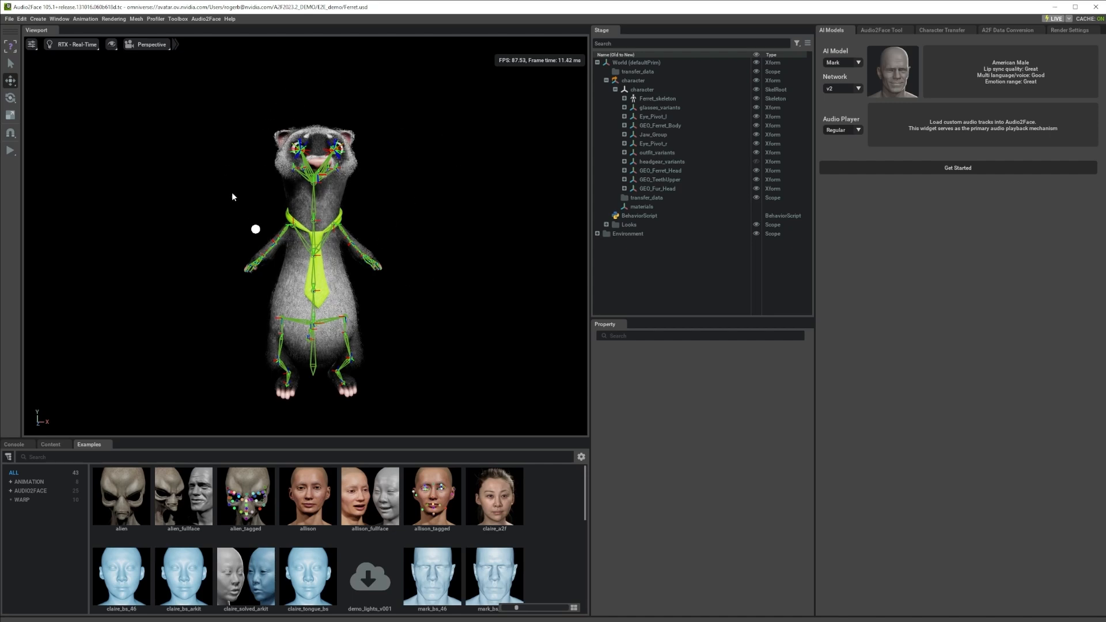
- Review the blend shapes under the GEO_Ferret_Head mesh and examine the facial joints up close
left_click(625, 171)
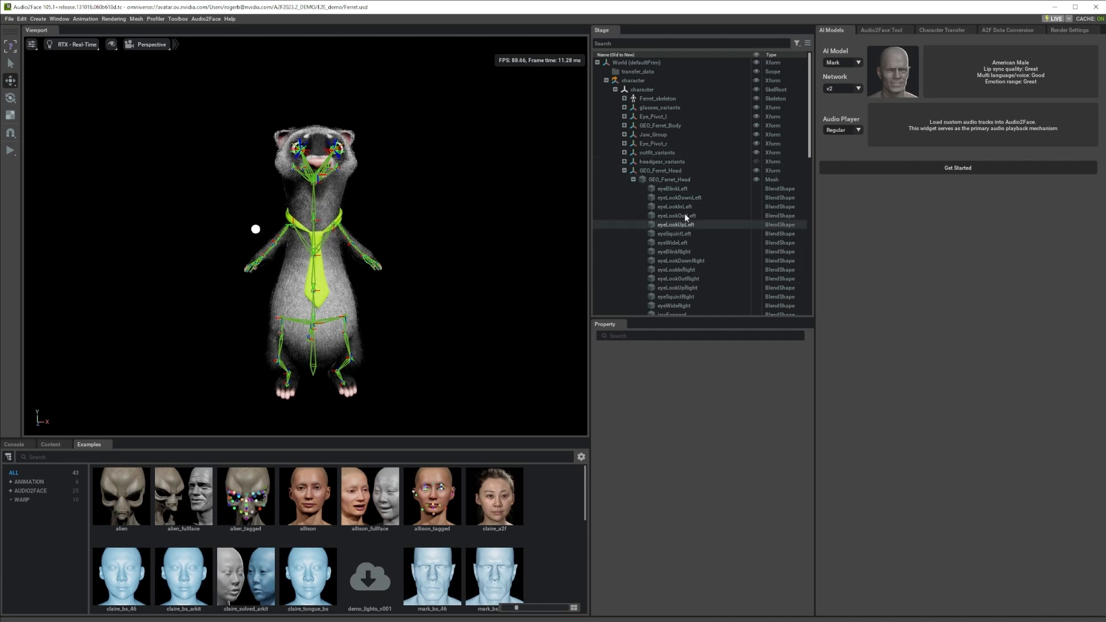
left_click(633, 179)
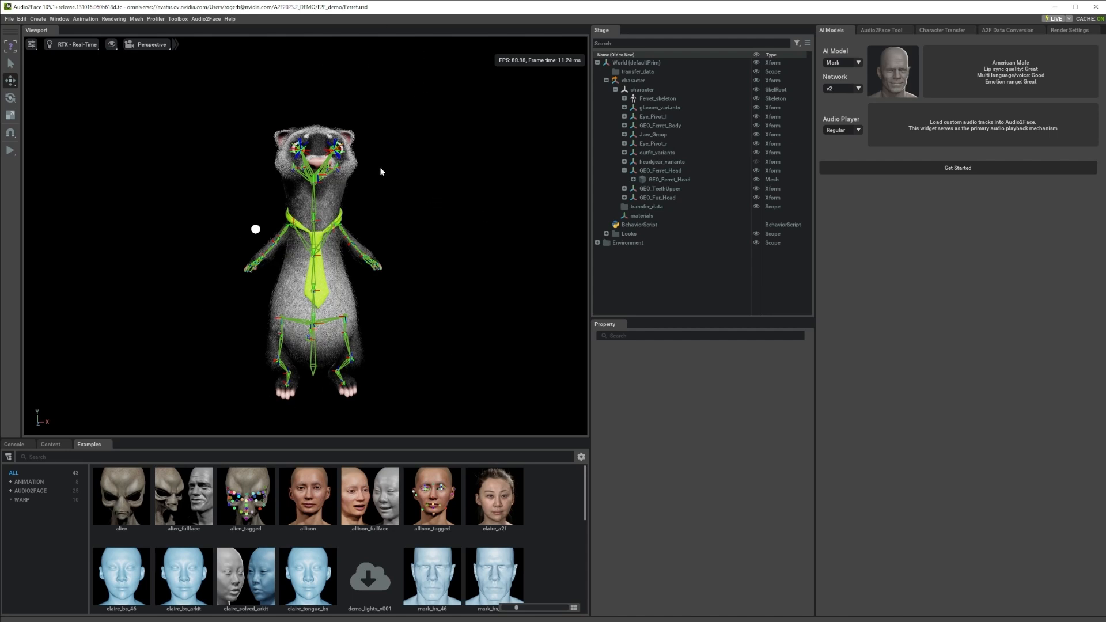
left_click_drag(380, 171, 297, 125, "alt")
scroll(346, 152, "up", 8)
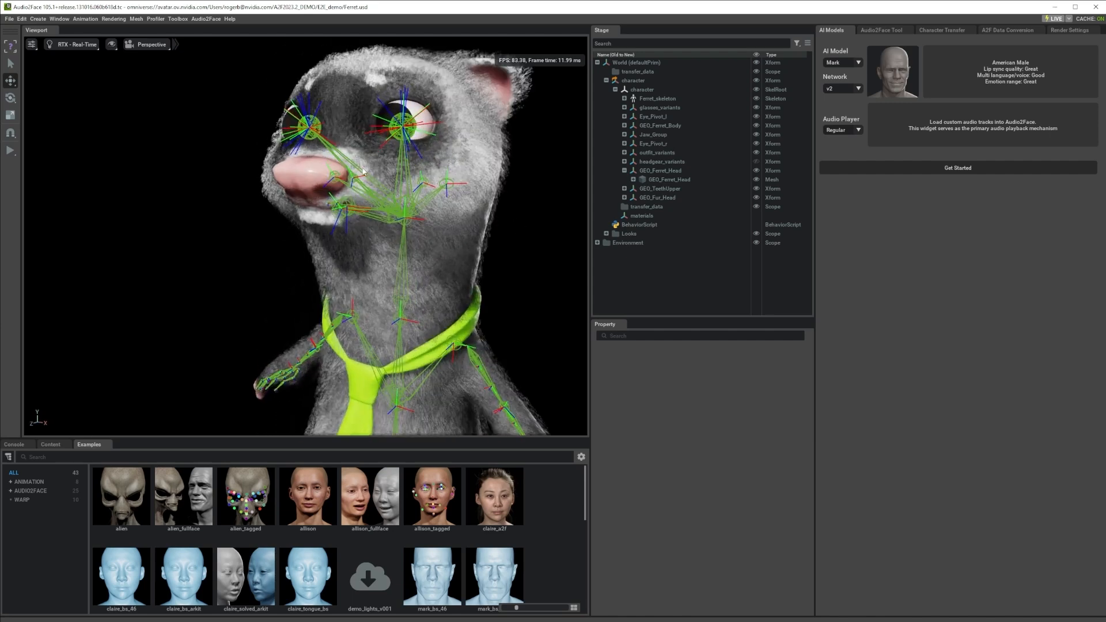
scroll(346, 153, "up", 1)
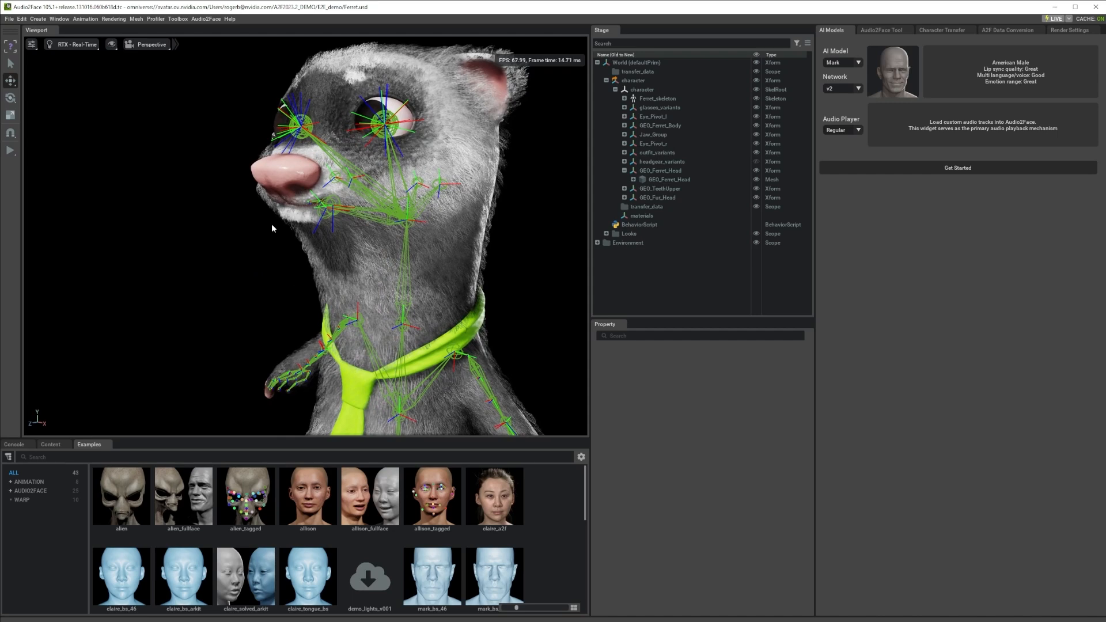
scroll(265, 237, "down", 8)
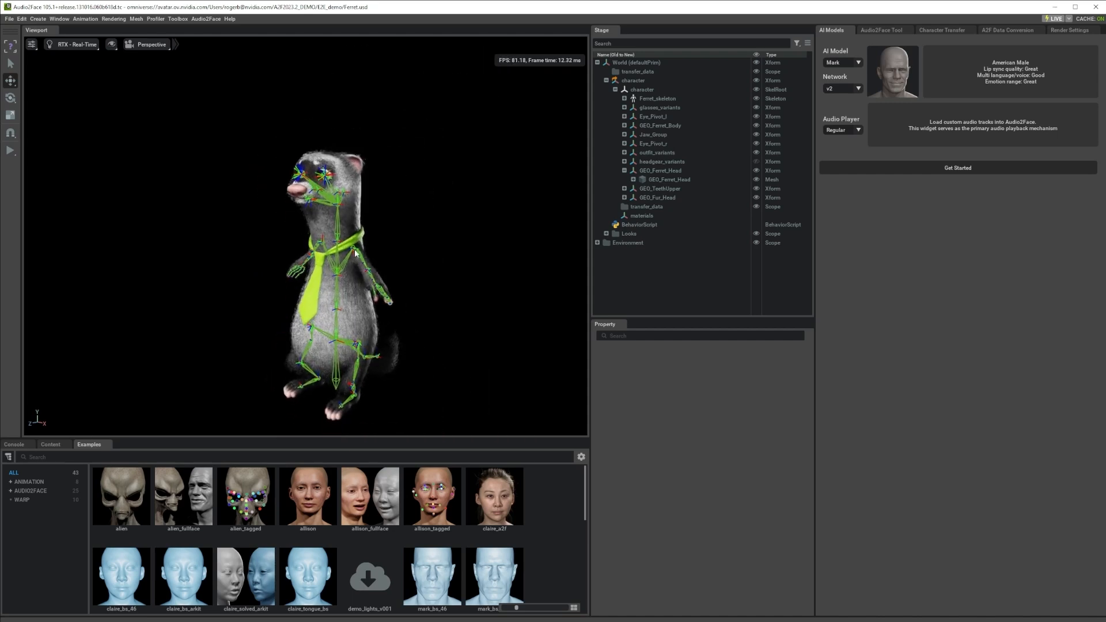
left_click_drag(355, 343, 479, 328, "alt")
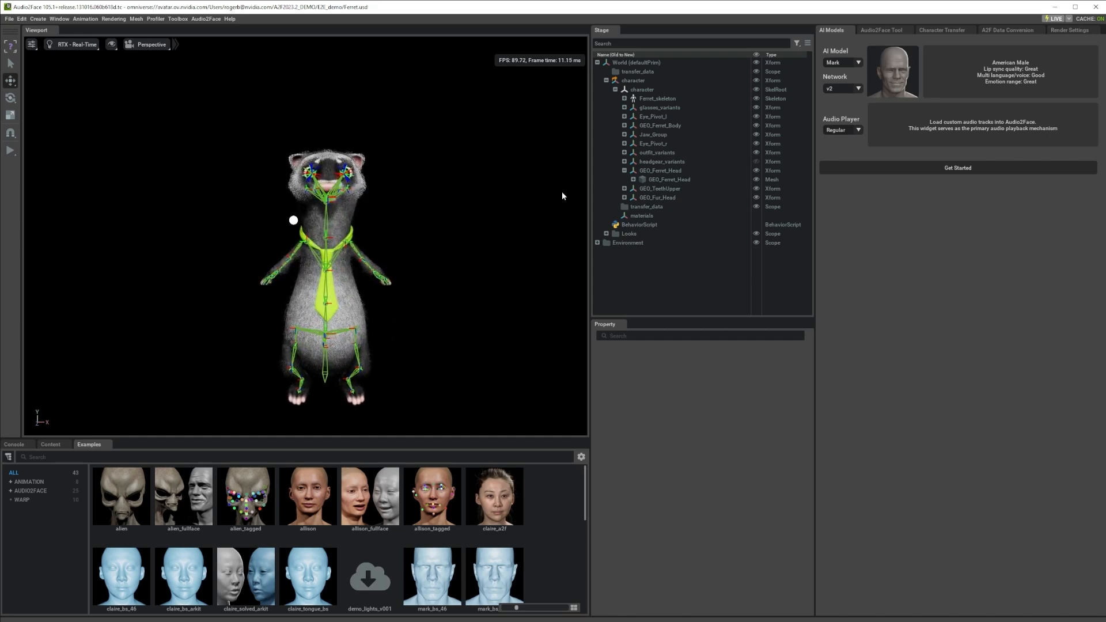
- Hide the Ferret_skeleton prim and frame the ferret's upper body in the viewport
left_click(756, 99)
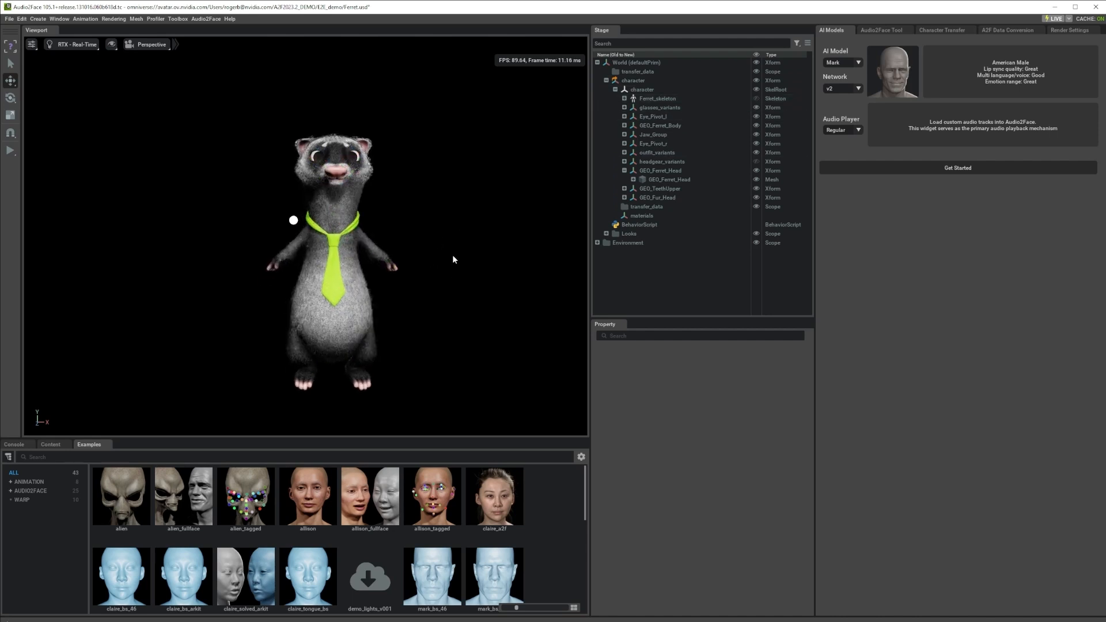
scroll(452, 254, "up", 5)
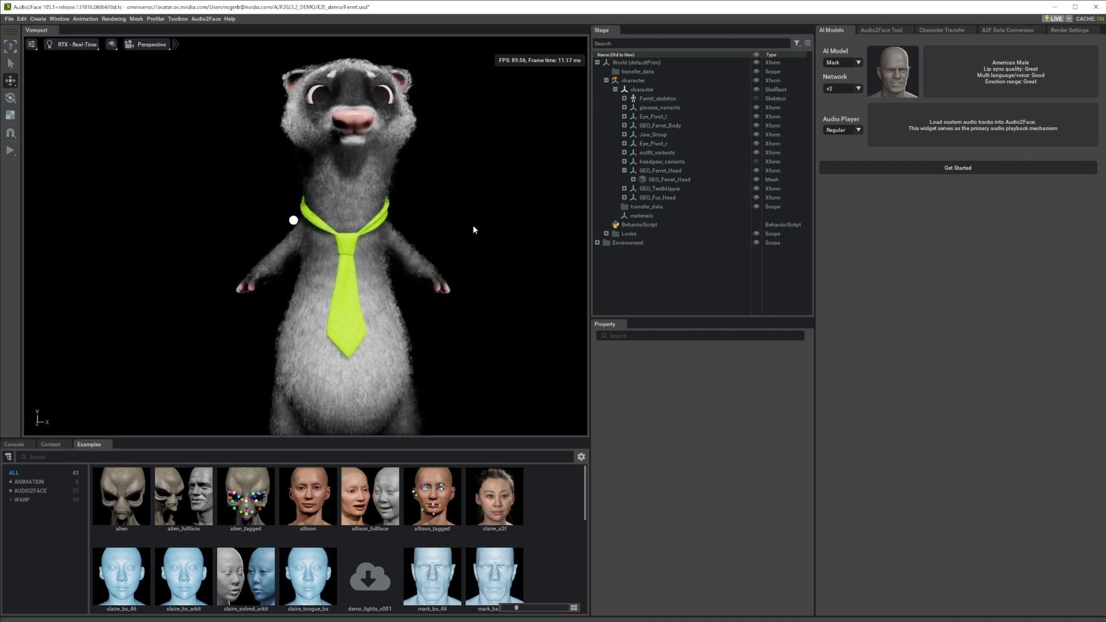
middle_click_drag(474, 230, 464, 256)
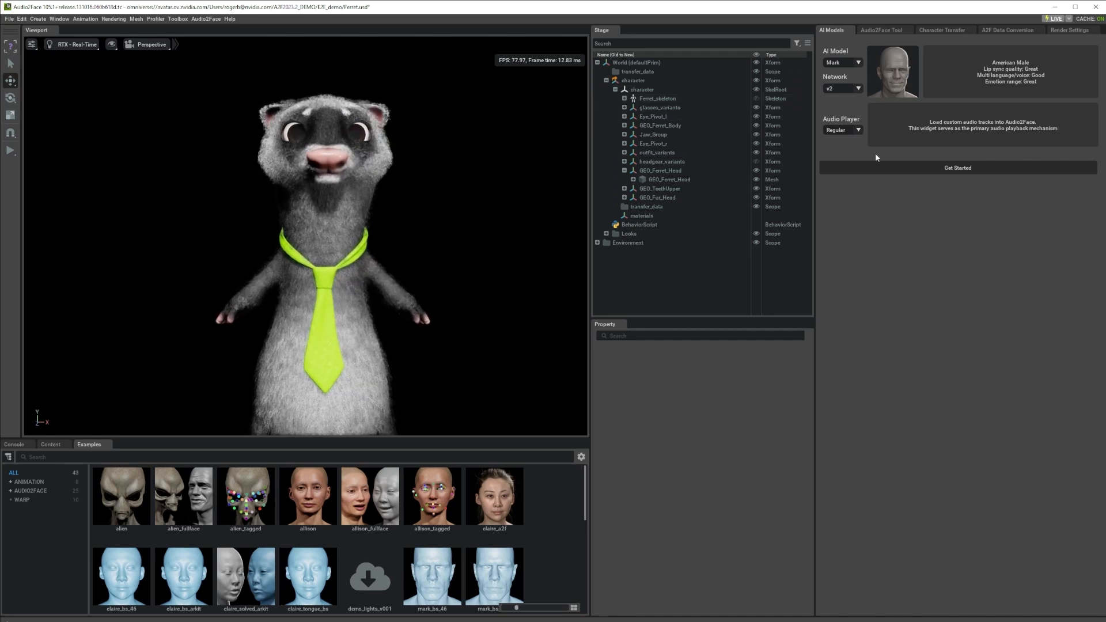
- Assign the GEO_Ferret_Head mesh as the skin in the Character Transfer setup
left_click(946, 30)
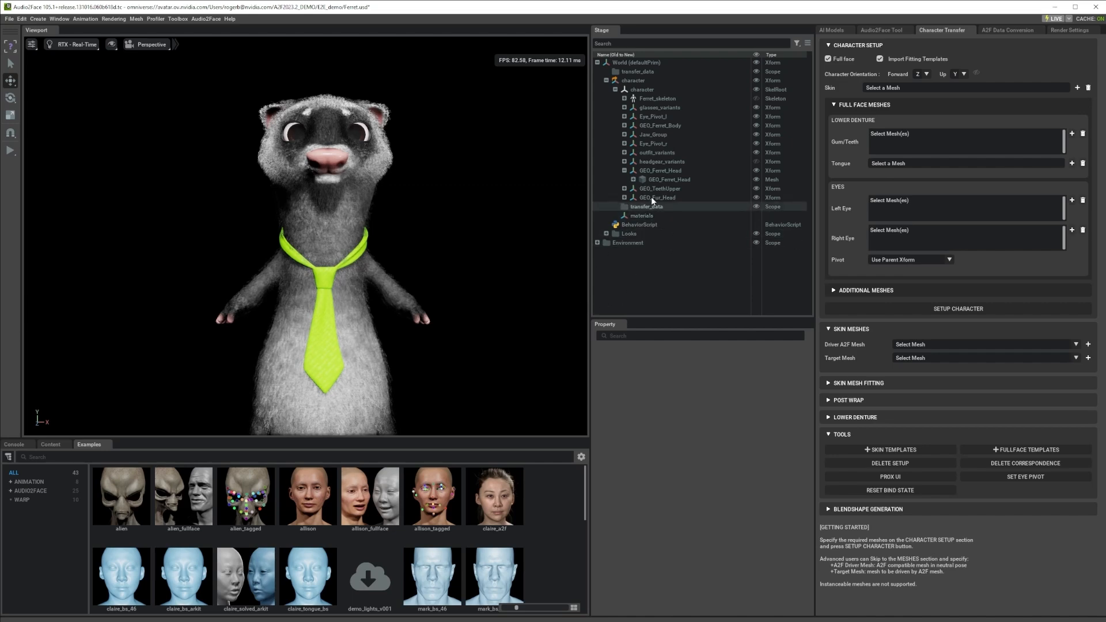
left_click(668, 180)
left_click(1078, 87)
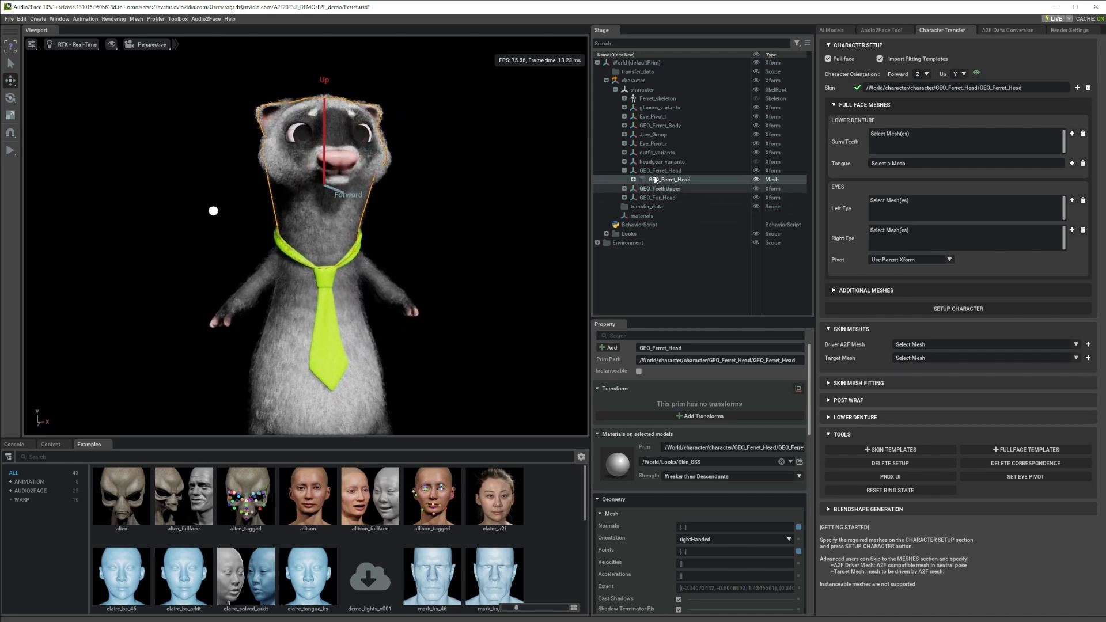
- Assign the GEO_TeethLower mesh from Jaw_Group as the lower denture's gum/teeth mesh
left_click(624, 134)
left_click(634, 144)
left_click(668, 152)
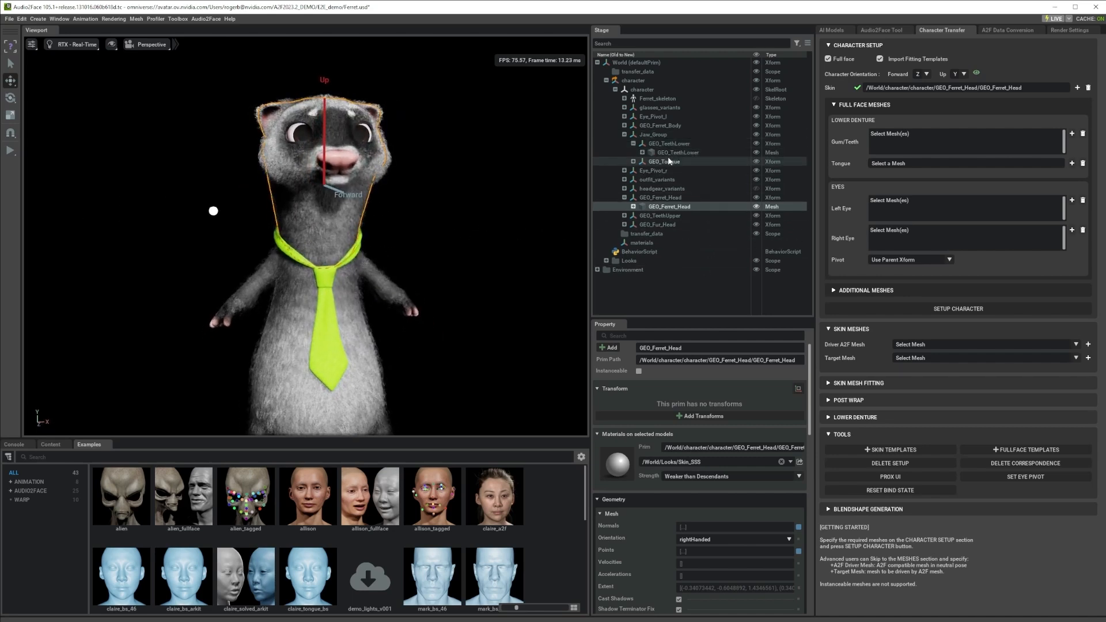
left_click(1072, 133)
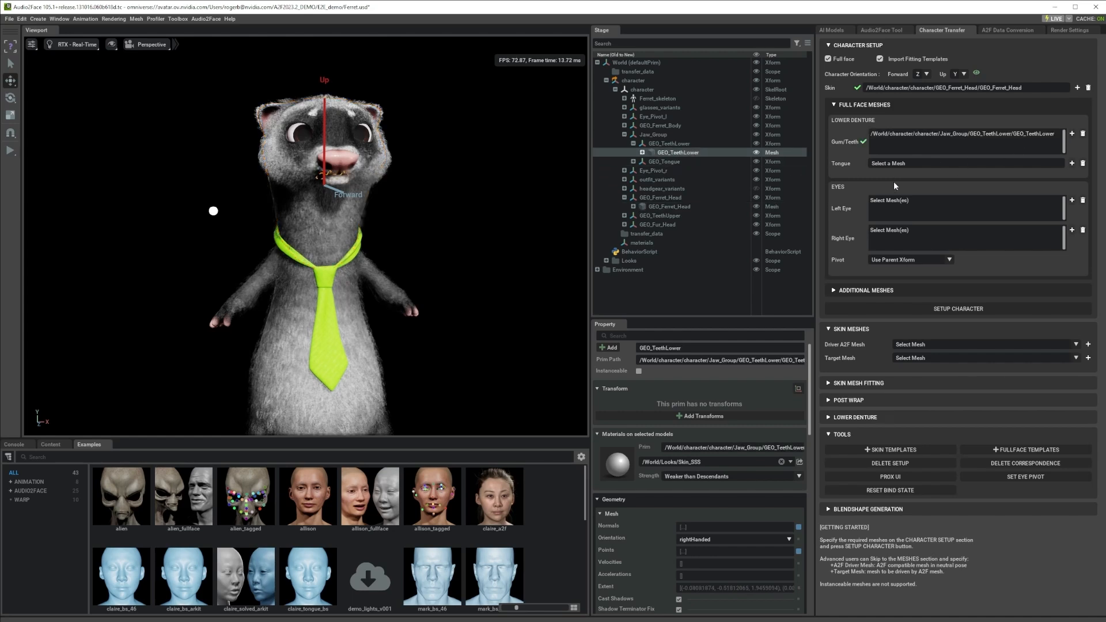
- Assign the GEO_Tongue mesh from Jaw_Group as the tongue and collapse the group
left_click(633, 161)
left_click(675, 171)
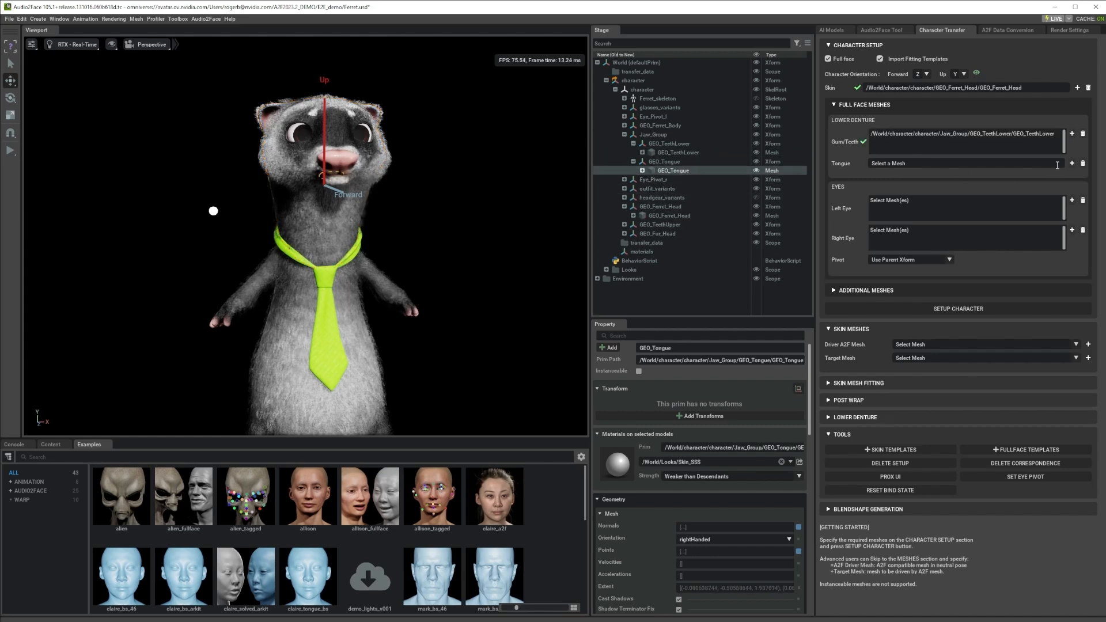
left_click(1072, 163)
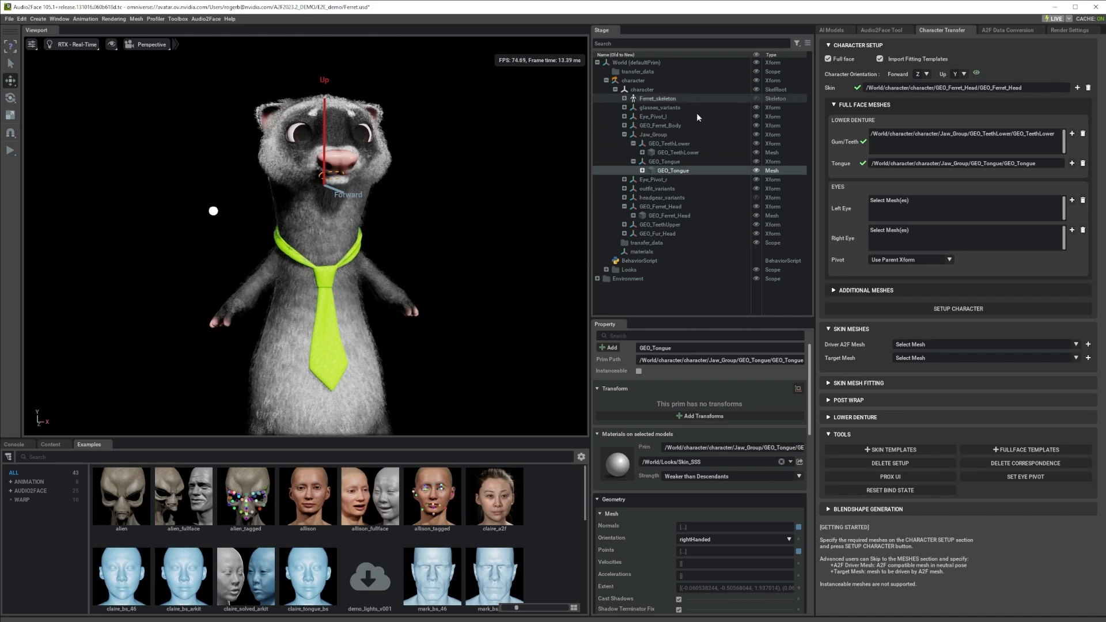
left_click(624, 134)
- Assign the GEO_Eye_l mesh under Eye_Pivot_l as the left eye
left_click(625, 116)
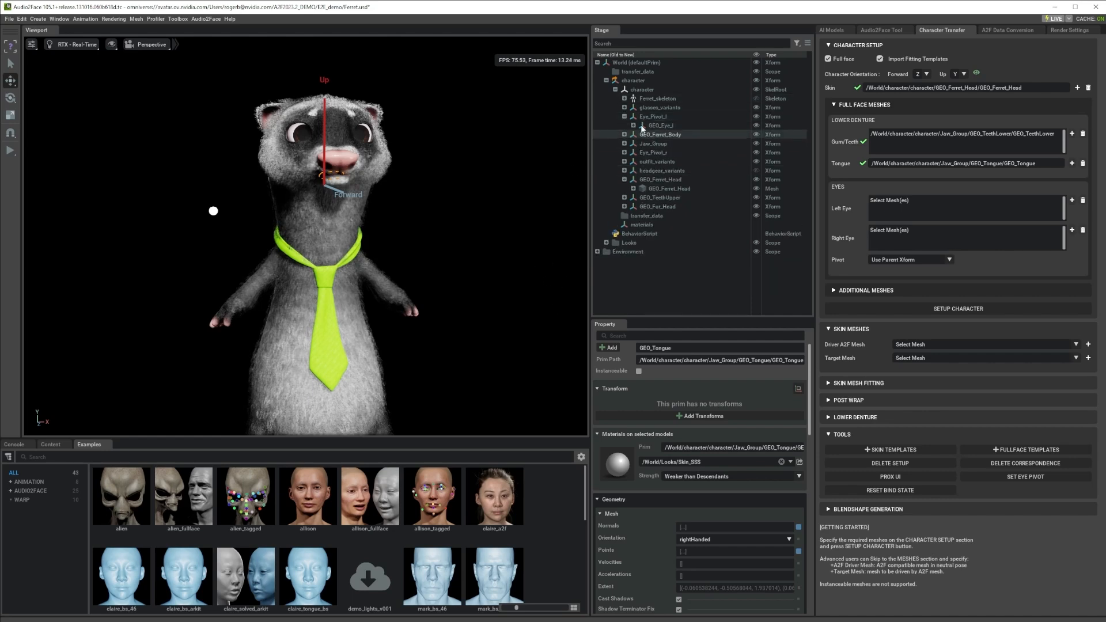
left_click(636, 125)
left_click(635, 125)
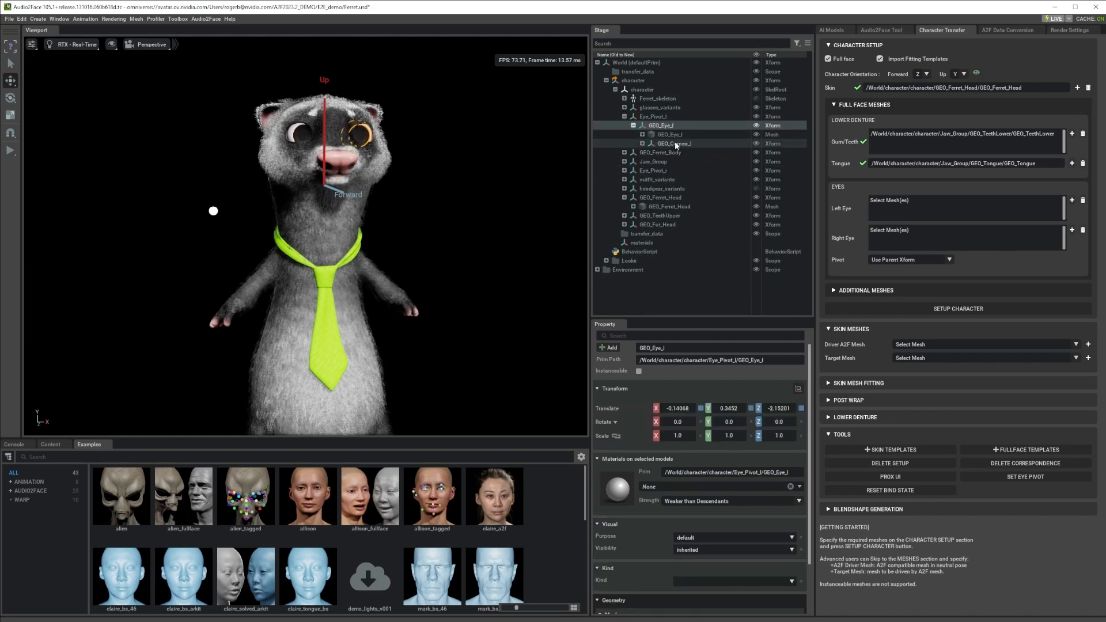
left_click(670, 134)
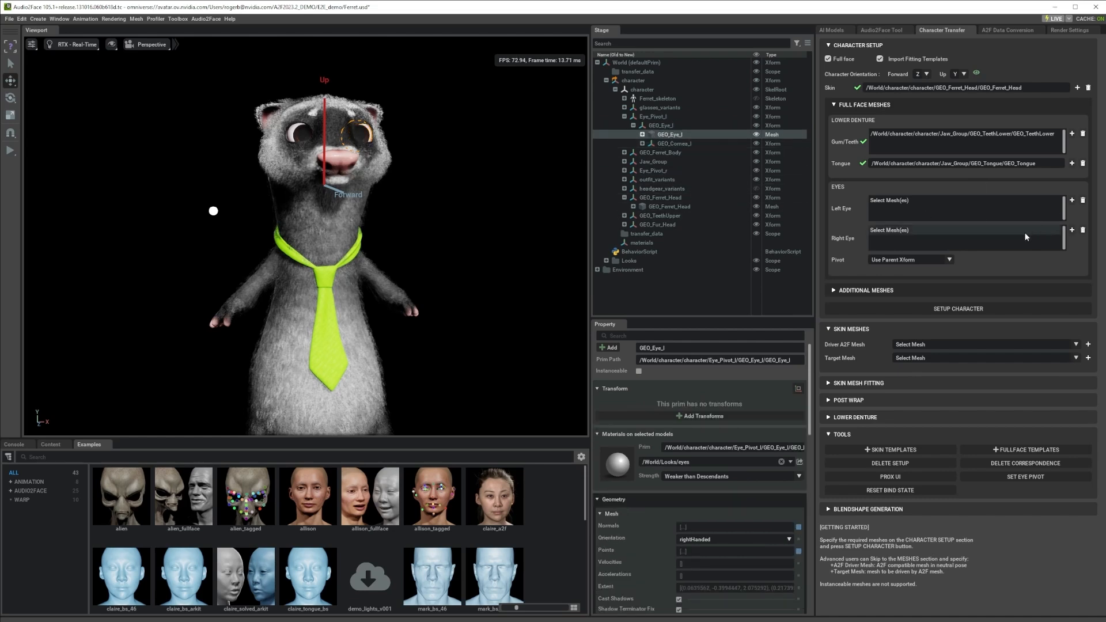
left_click(1073, 201)
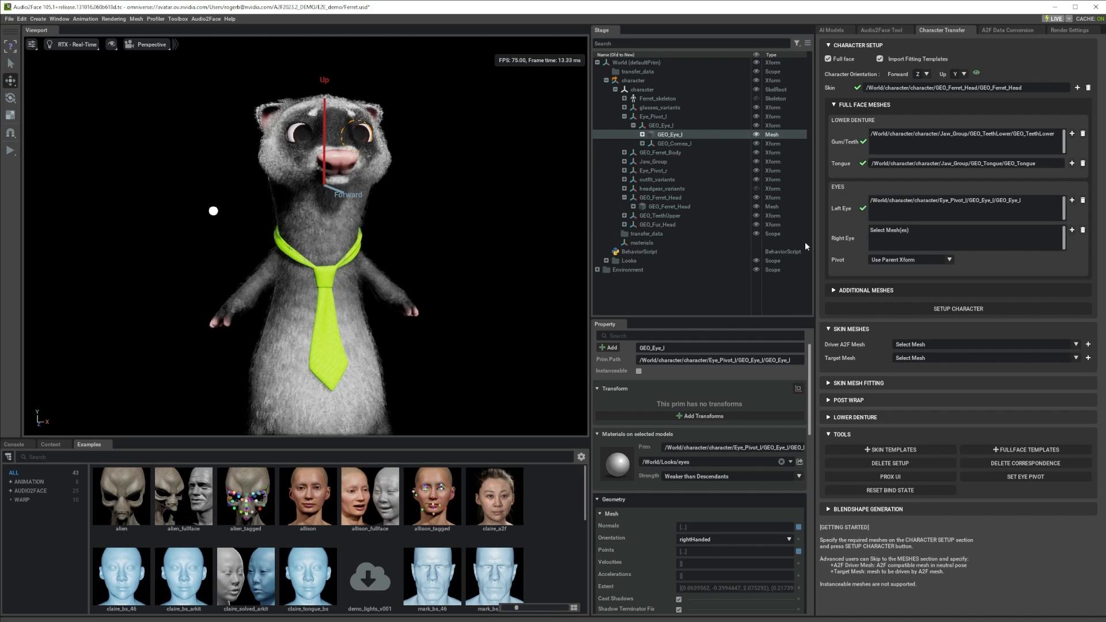
- Assign the GEO_Eye_r mesh as the right eye and select its parent Eye_Pivot_r to check the pivot
left_click(624, 171)
left_click(633, 179)
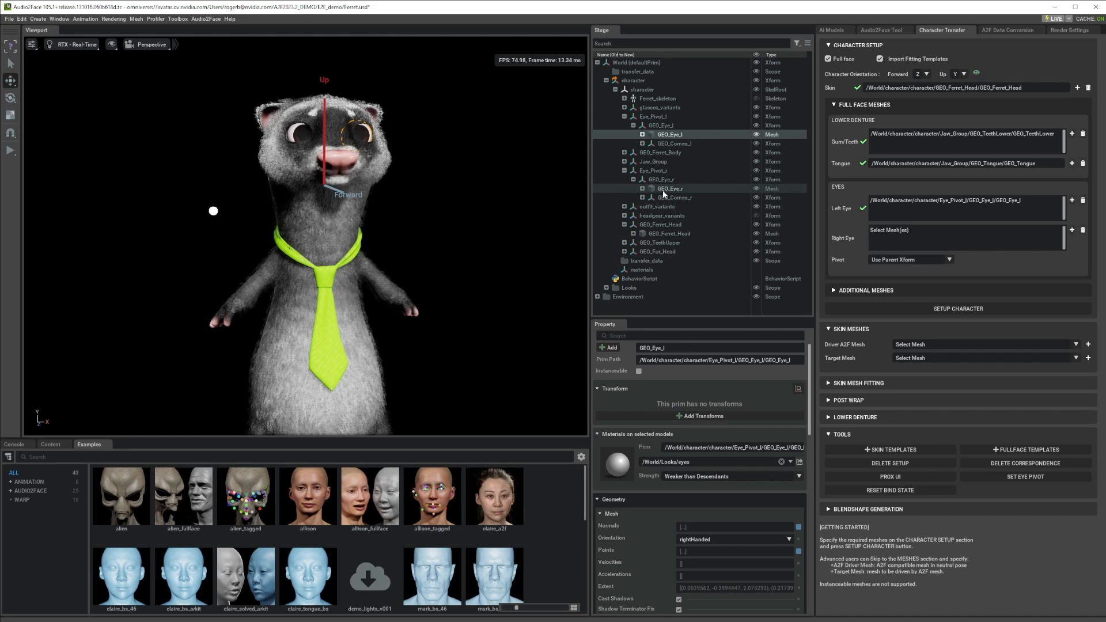
left_click(662, 190)
left_click(1072, 230)
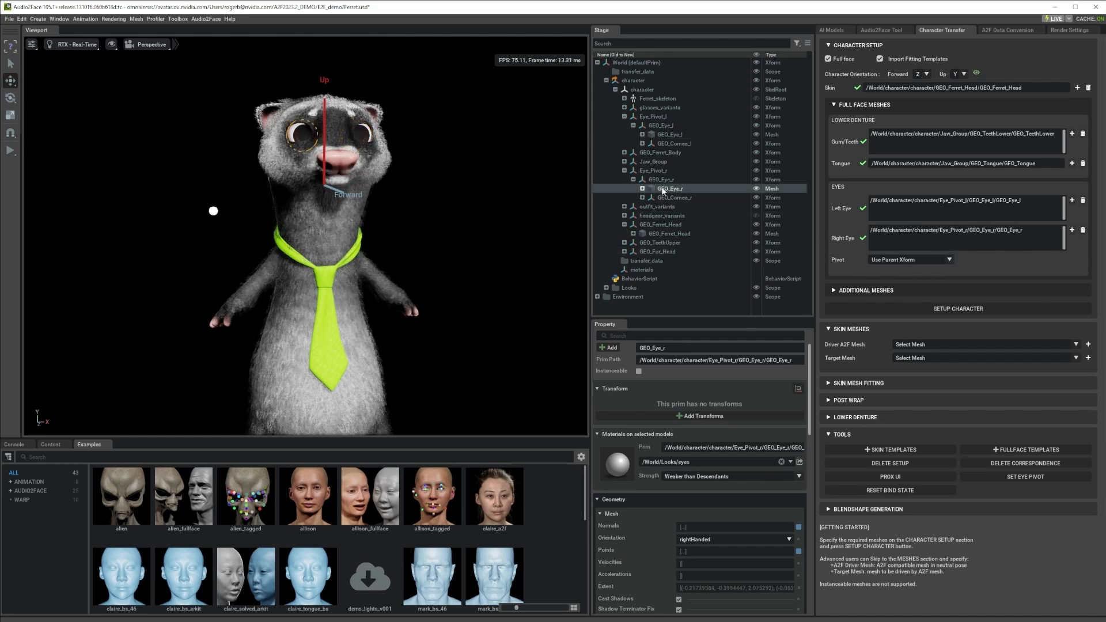
left_click(651, 171)
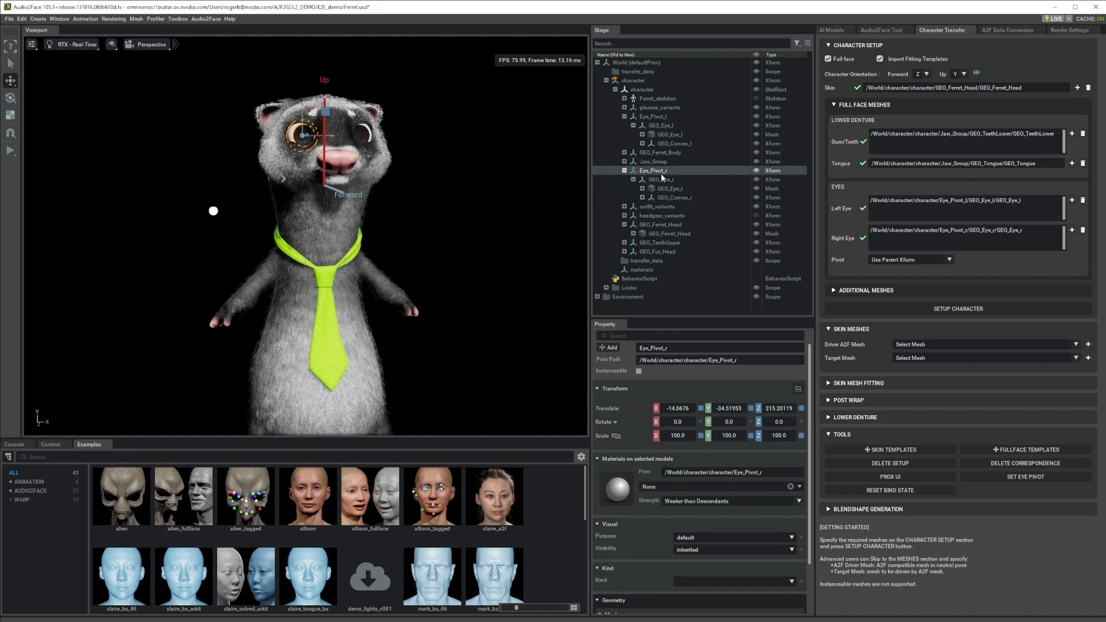
- Select the GEO_Eye_r transform under Eye_Pivot_r and check where its pivot lies on the ferret
left_click(658, 181)
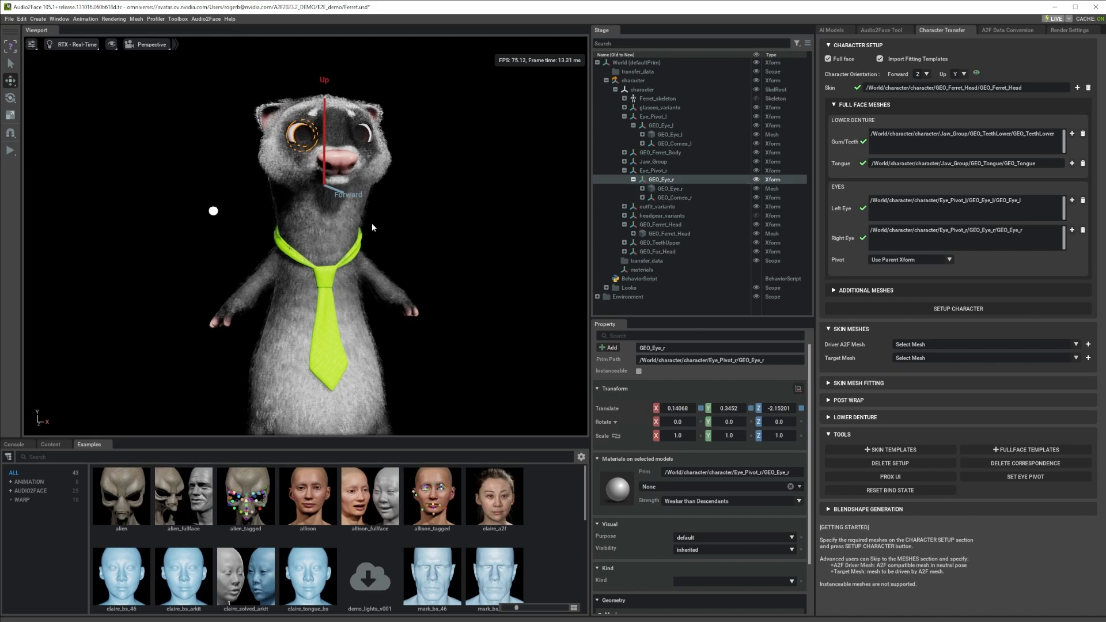
scroll(373, 247, "down", 3)
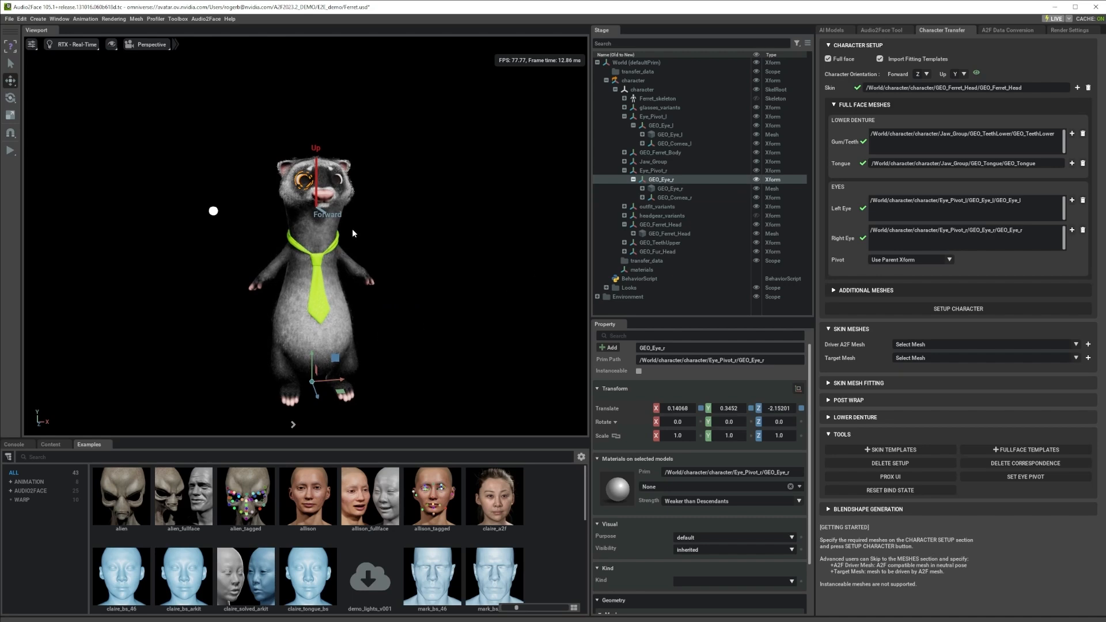
scroll(353, 233, "up", 3)
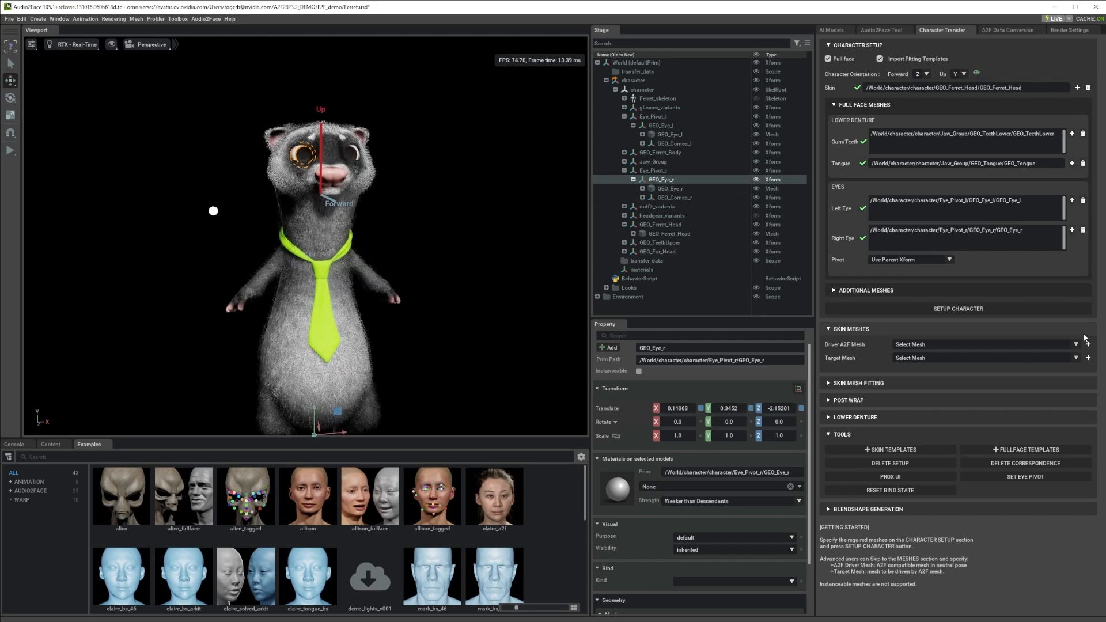
- Set the eye pivot to Compute from Selected Mesh and select the assigned left and right eye meshes
left_click(949, 260)
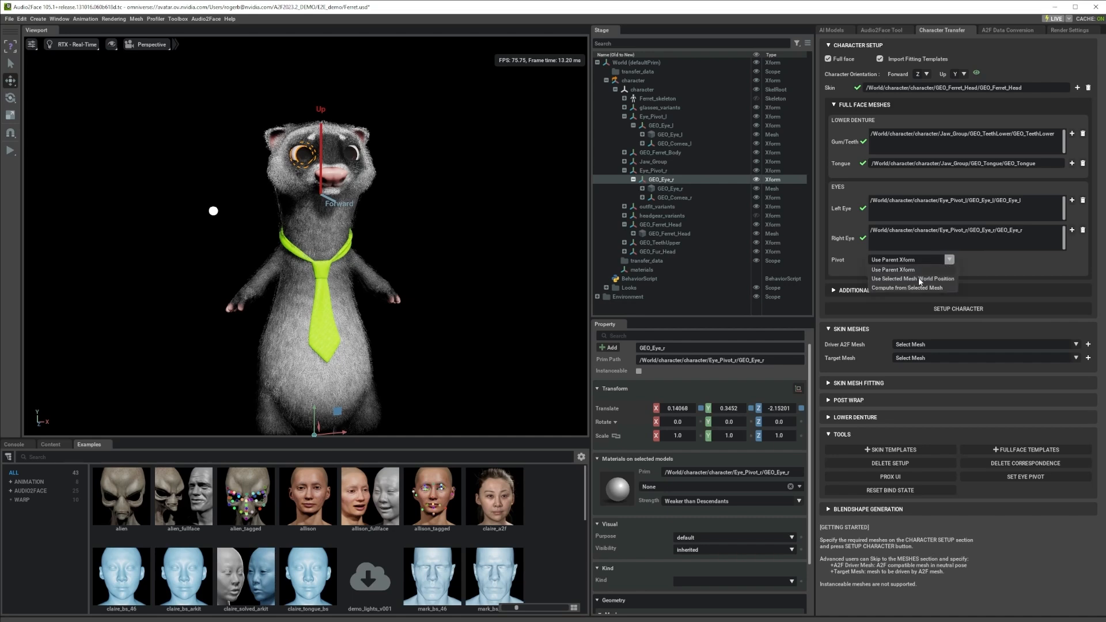
left_click(901, 290)
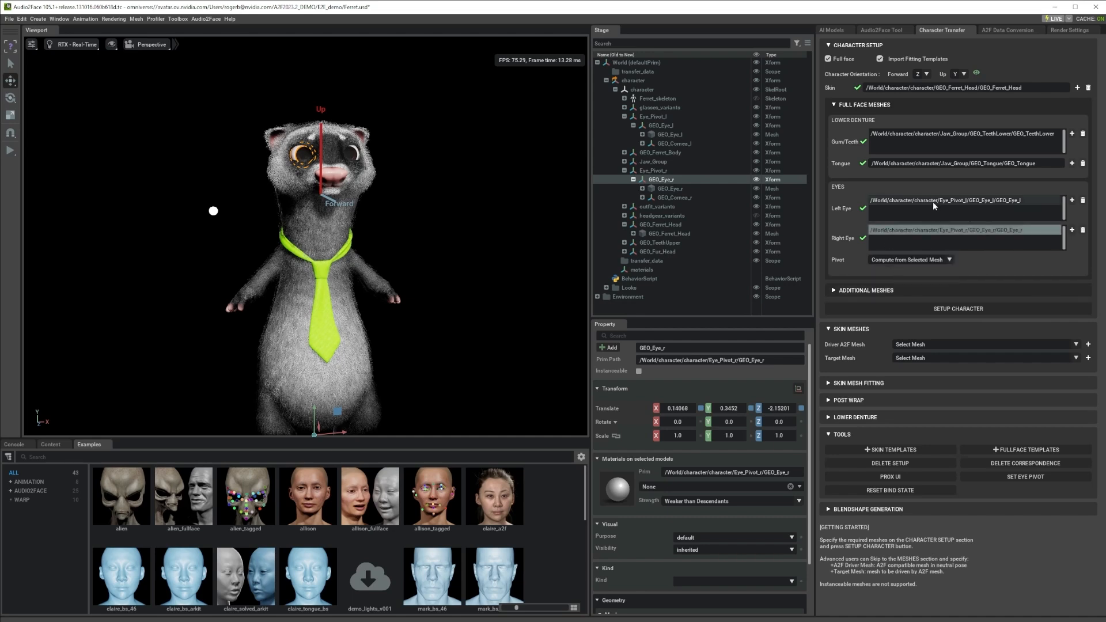
left_click(907, 310)
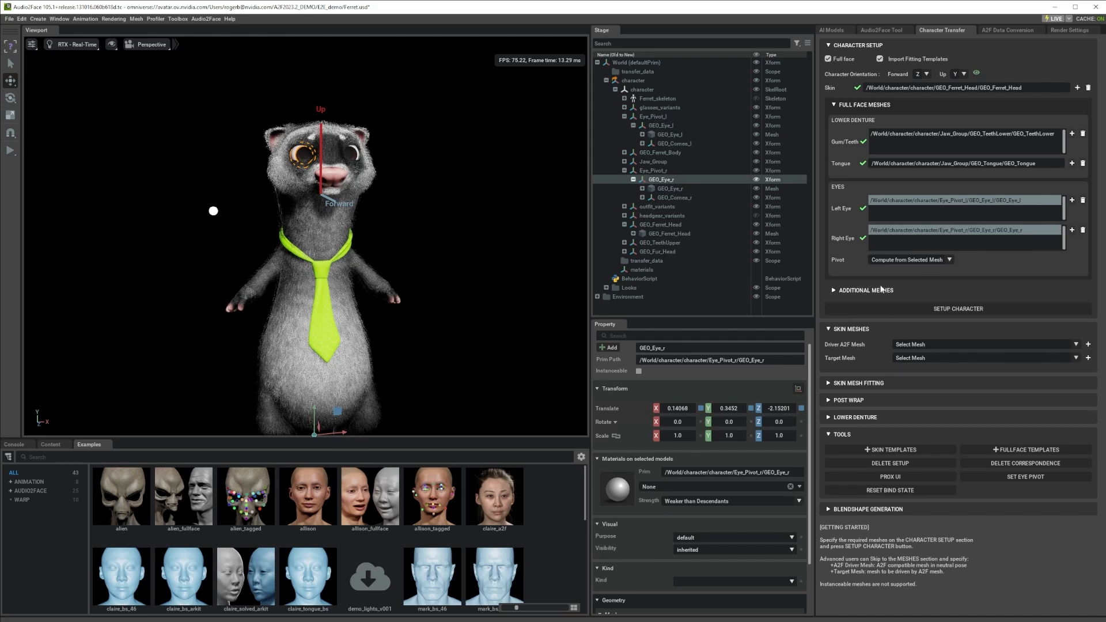
left_click(910, 290)
left_click(880, 292)
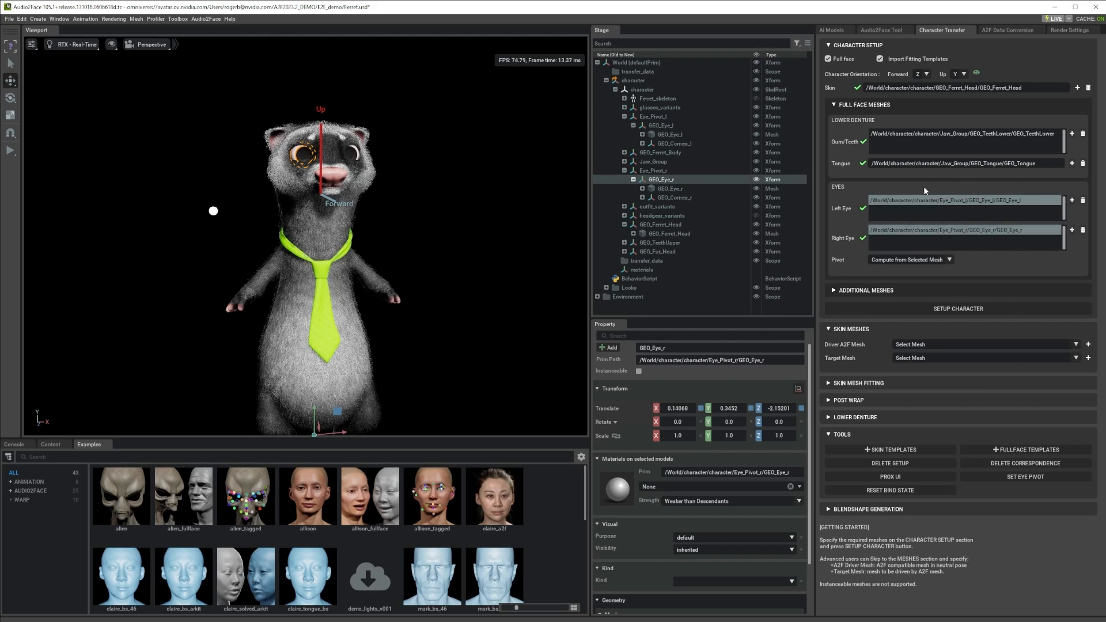
- Run the character setup, then collapse and hide the original character group so only the transfer heads remain
left_click(945, 313)
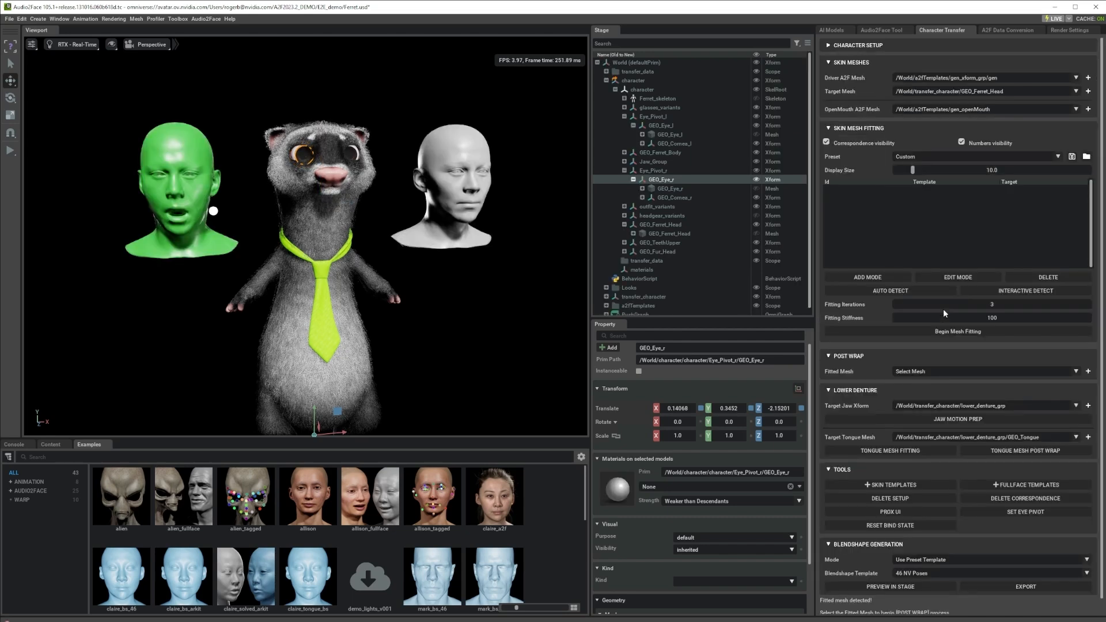
left_click(615, 90)
left_click(755, 90)
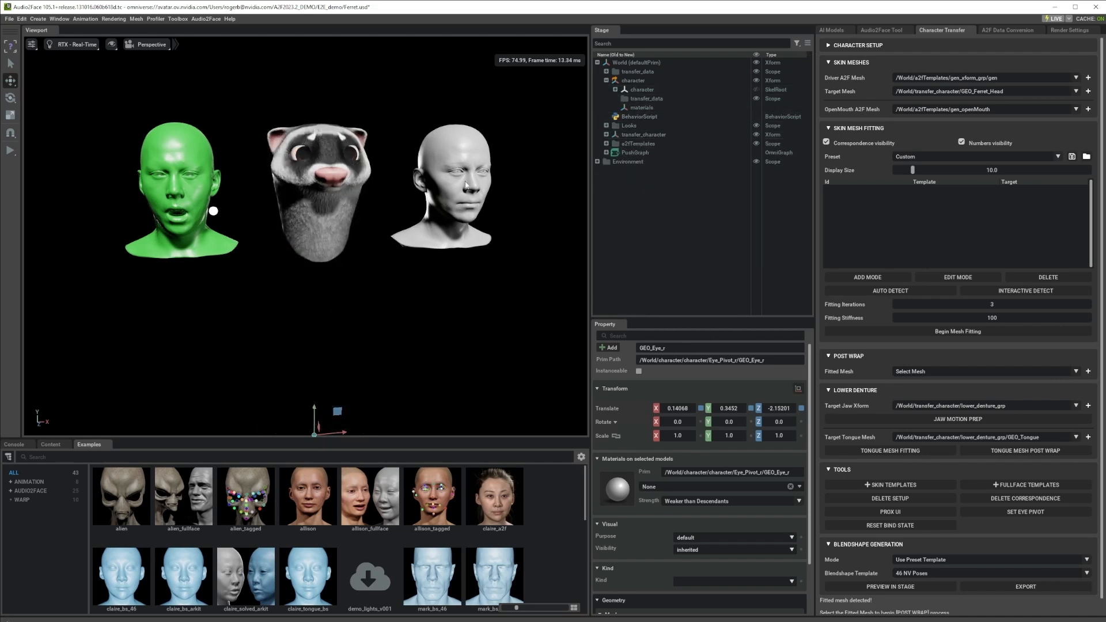
middle_click_drag(317, 203, 358, 258)
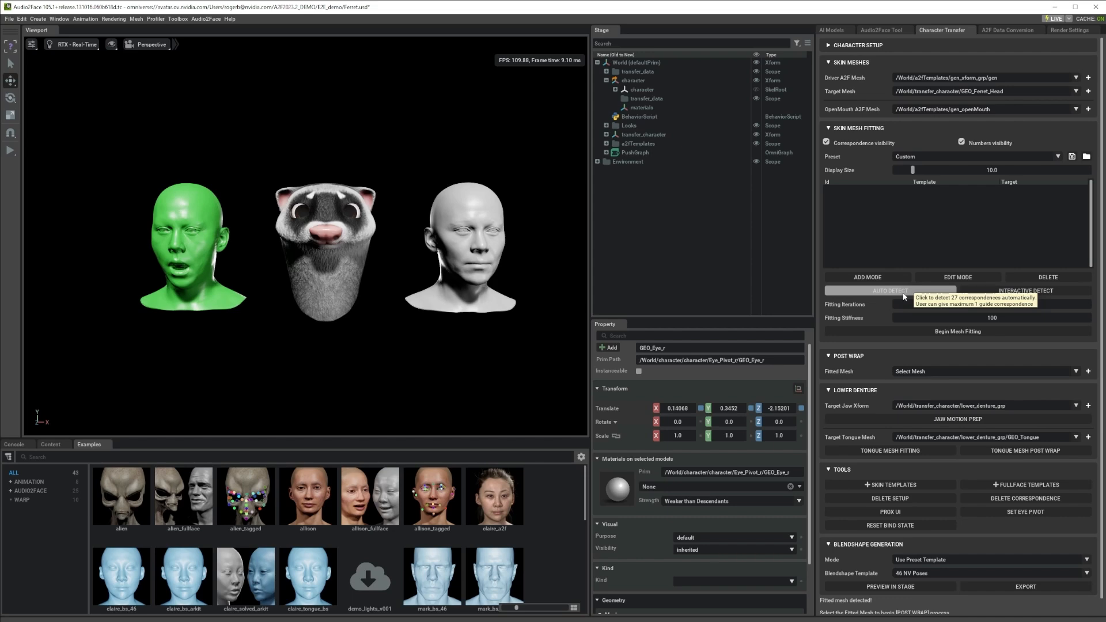
- Generate the initial guide correspondences between the template head and the ferret head with Interactive Detect
left_click(1054, 292)
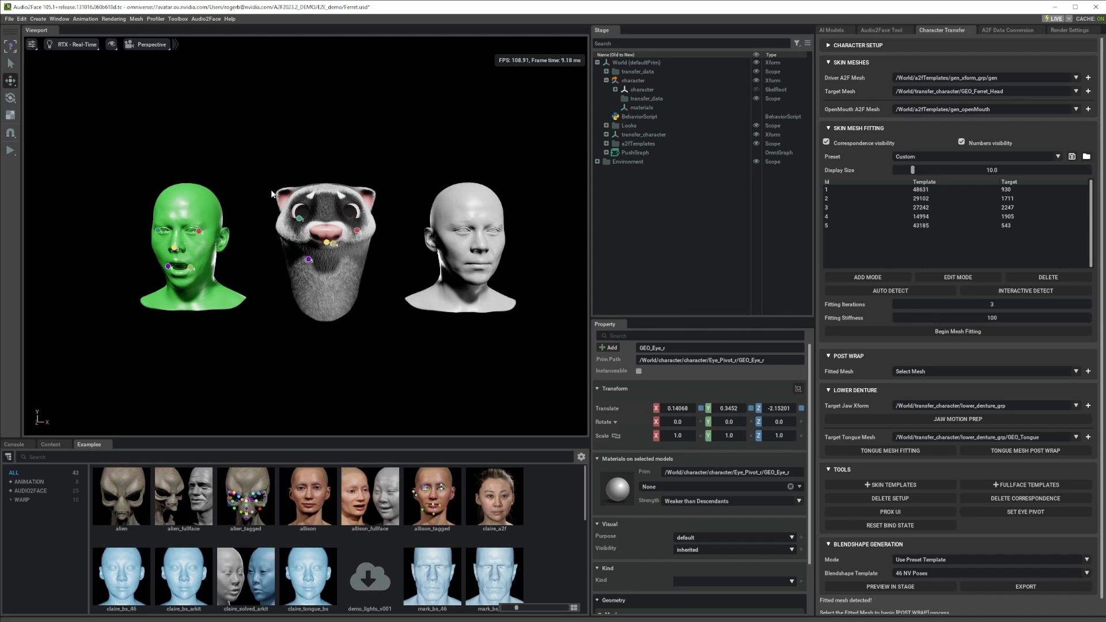
scroll(272, 194, "up", 3)
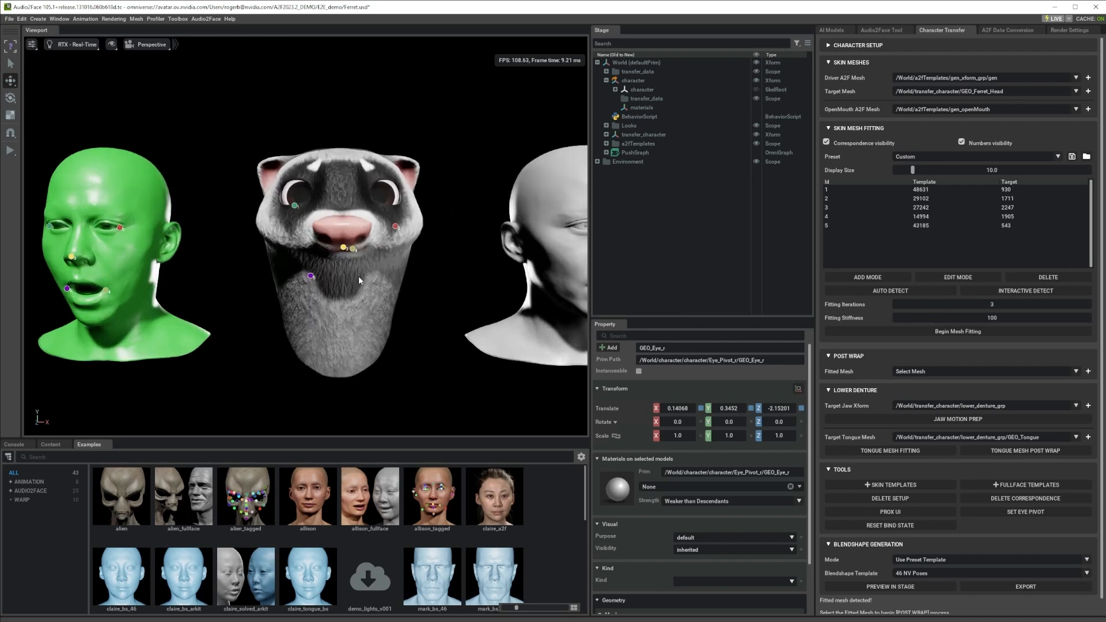
mouse_move(358, 280)
left_mouse_down("alt")
mouse_move(355, 227)
mouse_move(429, 246)
mouse_move(344, 257)
mouse_move(345, 271)
mouse_move(369, 282)
left_mouse_up("alt")
- Start editing the correspondences and move points 1 and 2 to the outer corners of the ferret's eyes
left_click(972, 281)
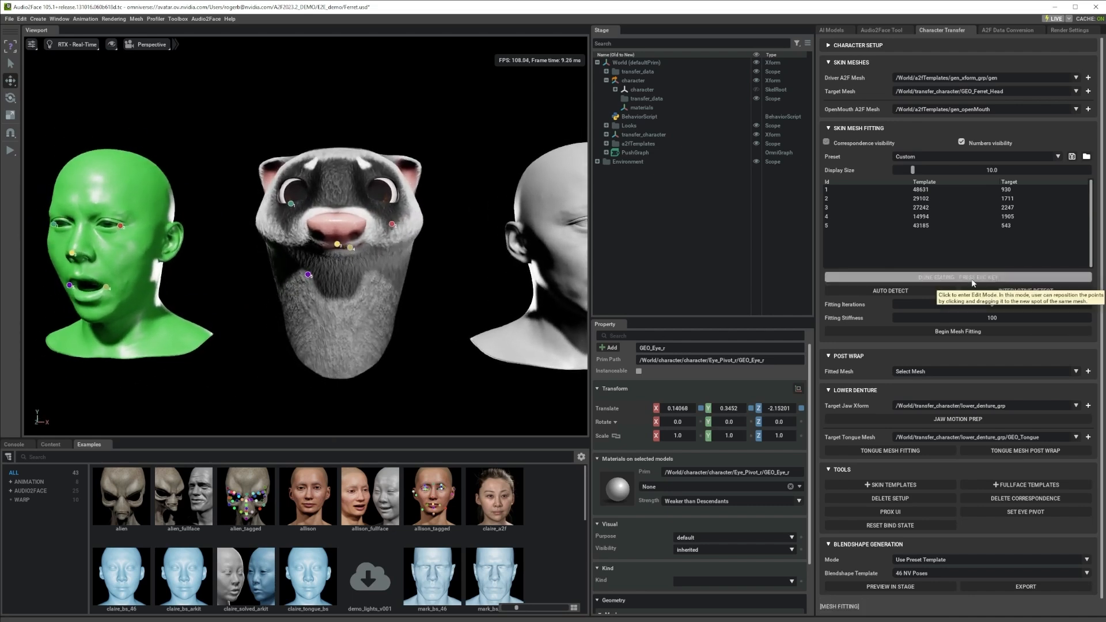
left_click_drag(220, 253, 321, 243, "alt")
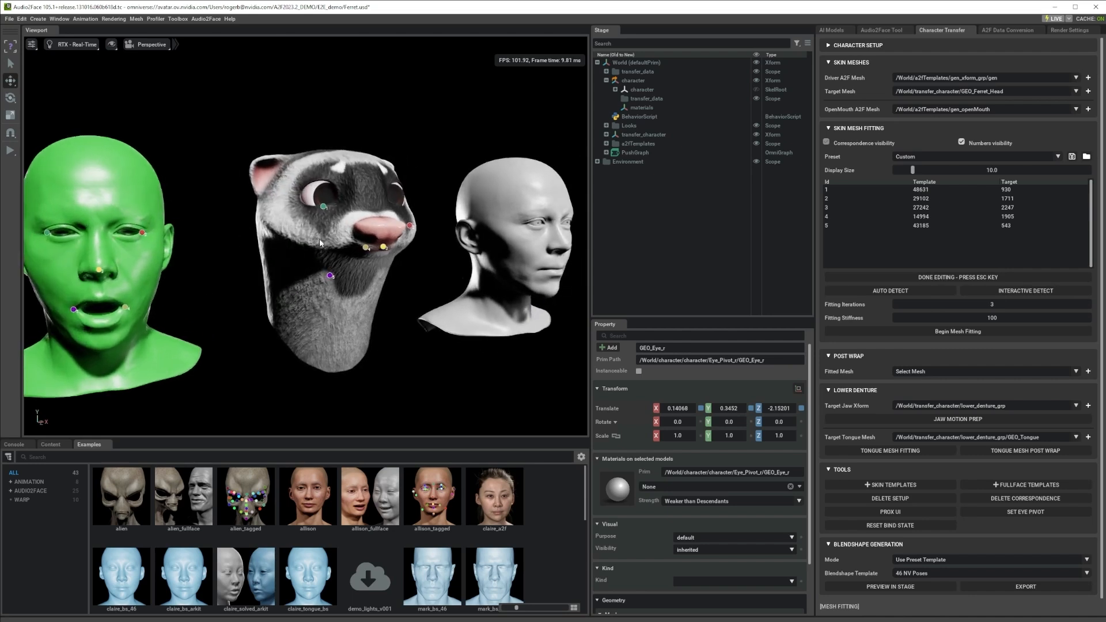
left_click(324, 207)
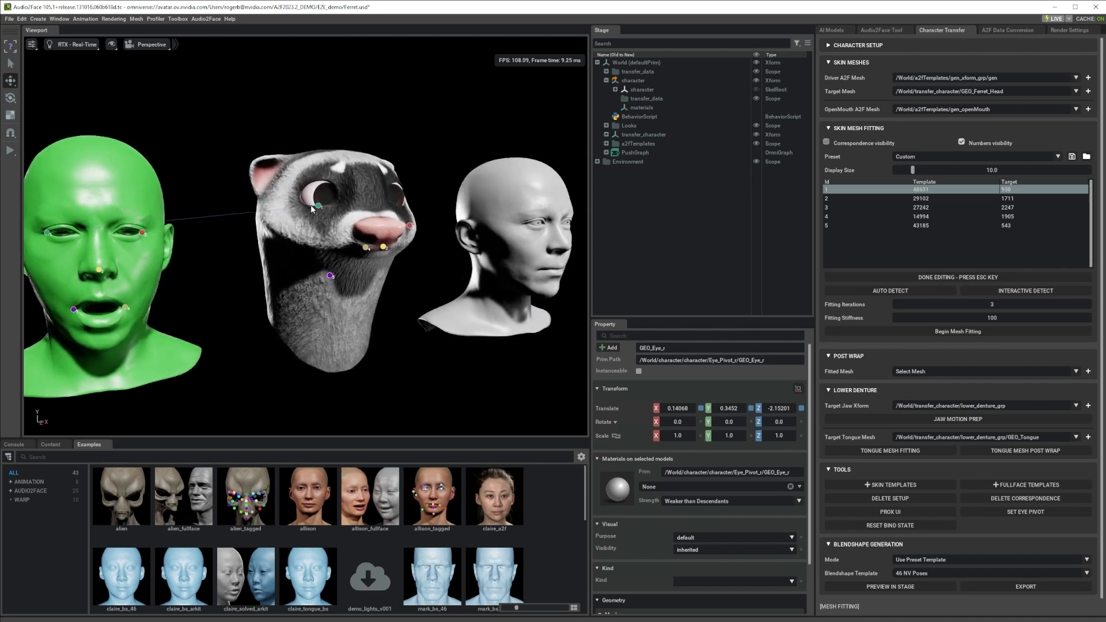
left_click_drag(299, 195, 267, 243, "alt")
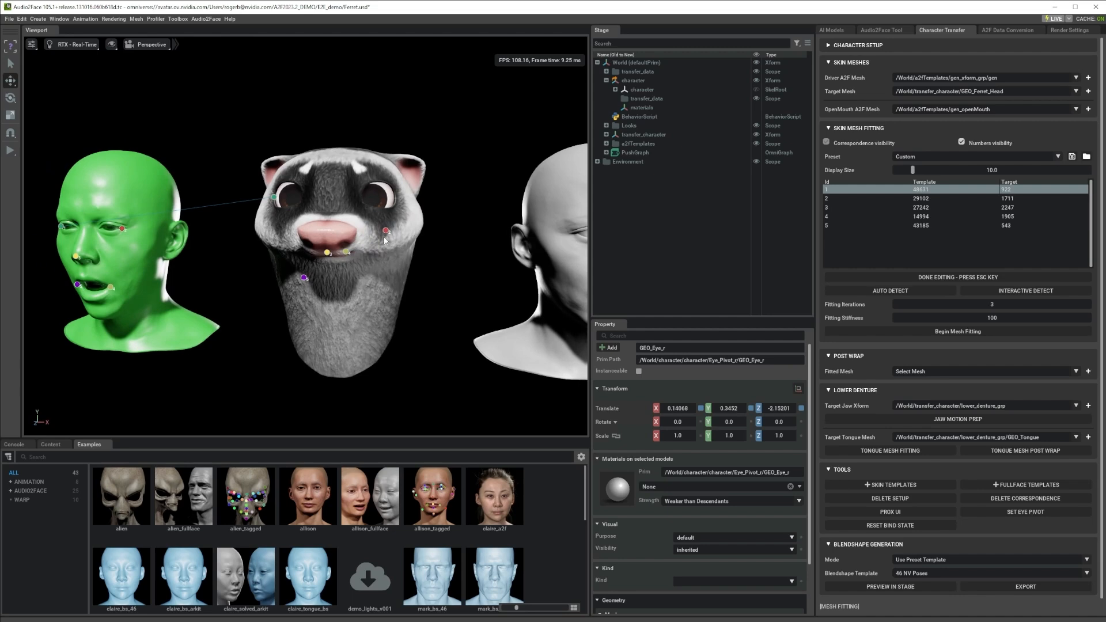
left_click_drag(385, 235, 396, 202)
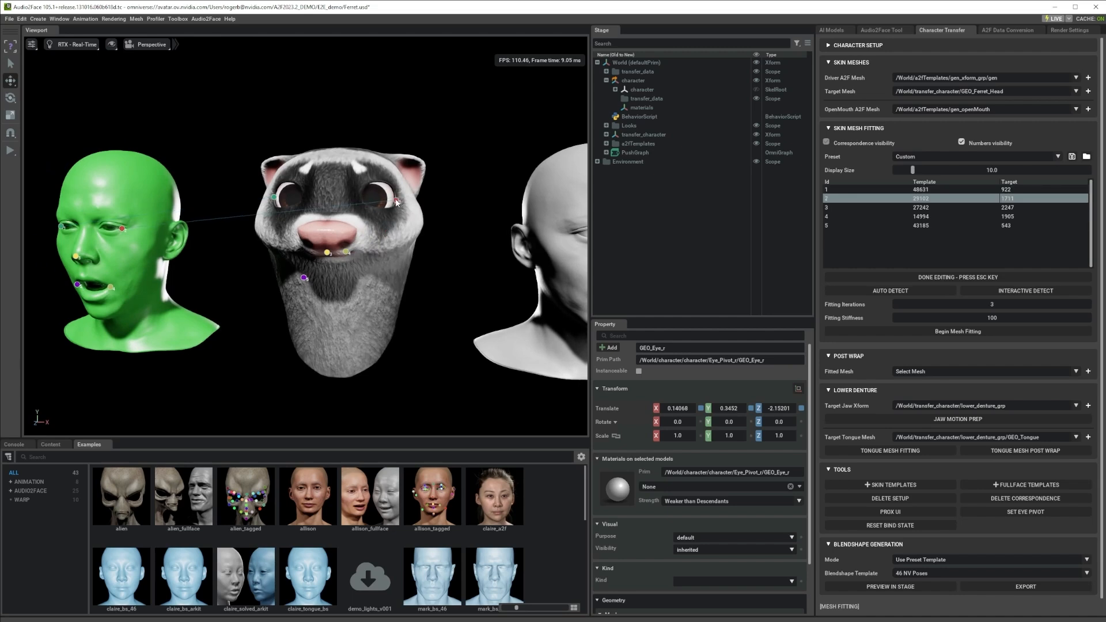
- Move correspondence 3 onto the ferret's nose and points 4 and 5 to the corners of its mouth
left_click_drag(329, 255, 324, 231)
left_click_drag(341, 279, 345, 237, "alt")
left_click(348, 226)
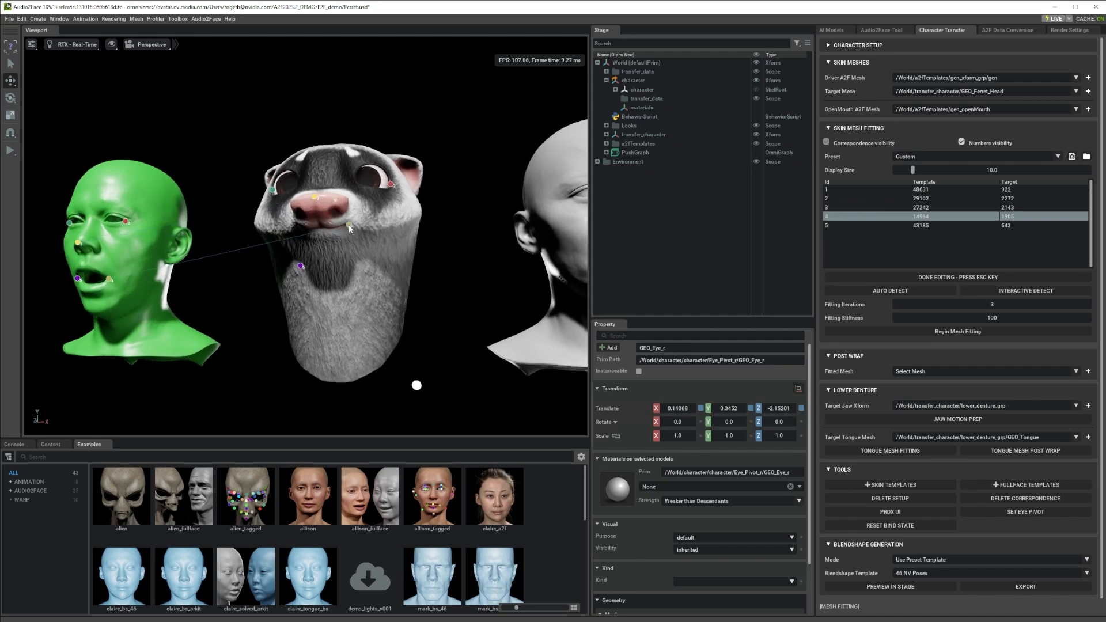
left_click_drag(339, 267, 314, 264, "alt")
left_click(346, 226)
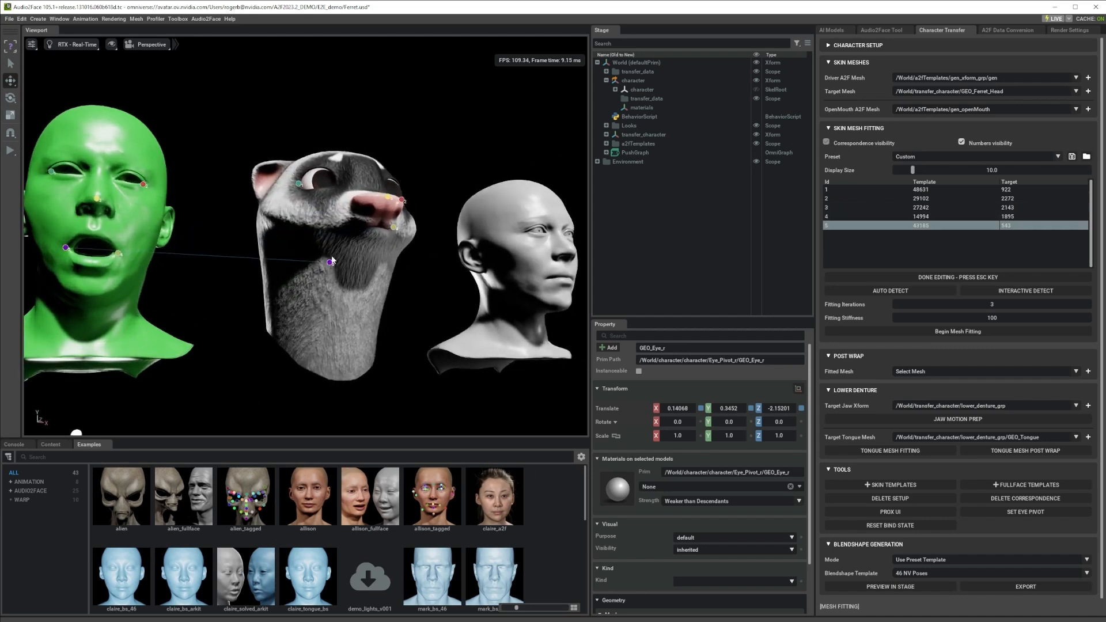
left_click_drag(378, 237, 382, 324, "alt")
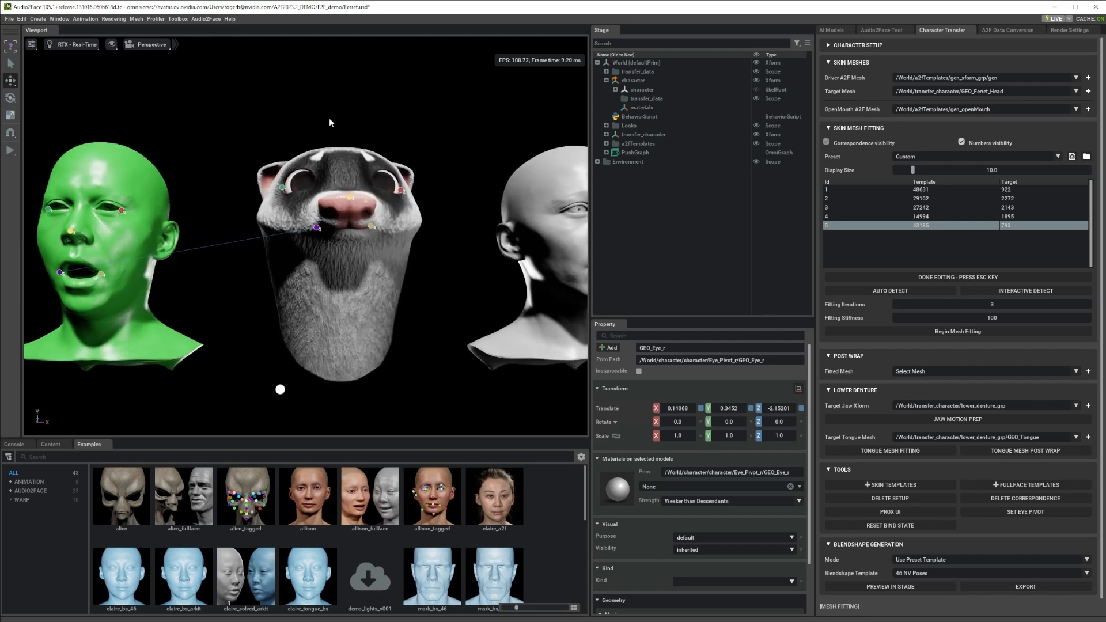
left_click_drag(320, 233, 243, 221, "alt")
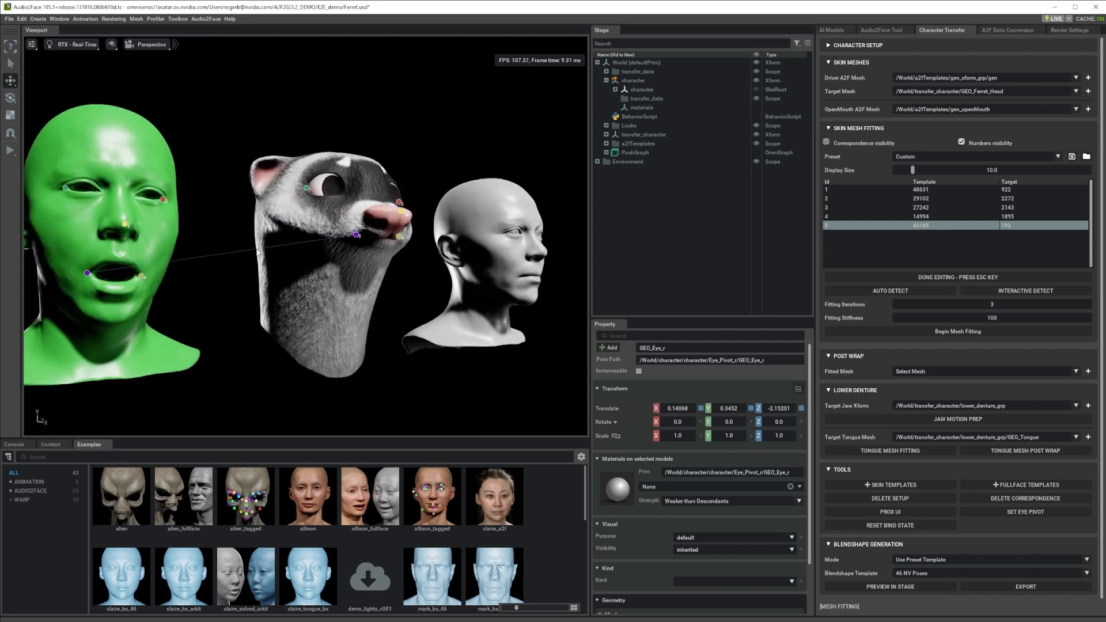
- Switch the viewport lighting so the heads are lit evenly
left_click(71, 45)
left_click(88, 173)
mouse_move(300, 254)
left_mouse_down("alt")
mouse_move(310, 219)
mouse_move(315, 242)
left_mouse_up("alt")
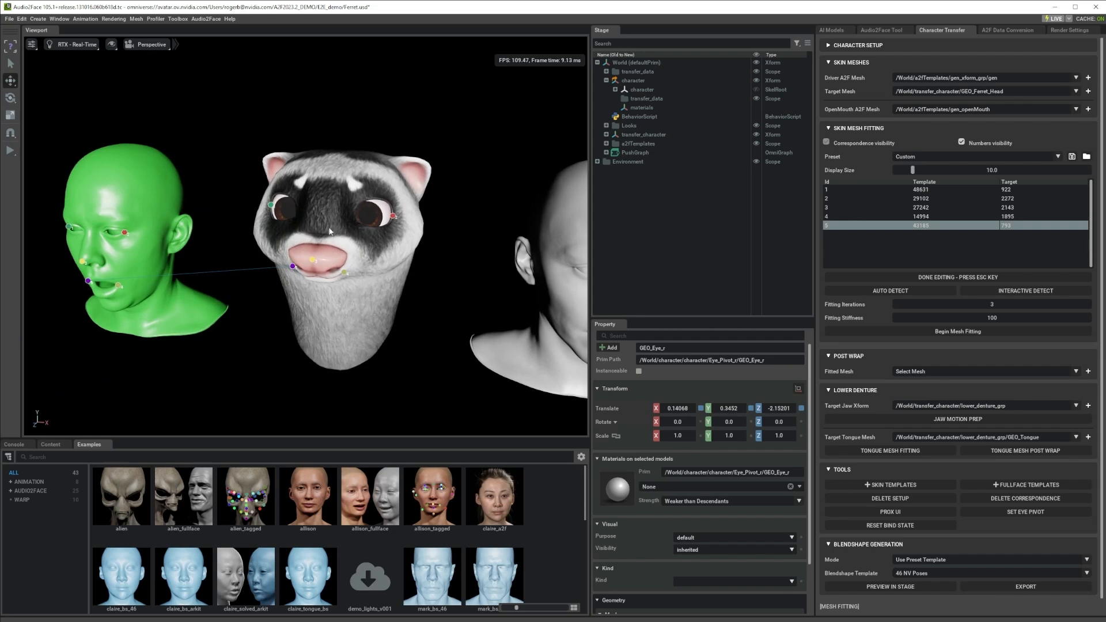
- Refine correspondences 4 and 5 so they sit exactly on the ferret's mouth corners
mouse_move(312, 271)
left_mouse_down("alt")
mouse_move(91, 257)
mouse_move(332, 119)
mouse_move(415, 173)
mouse_move(538, 219)
mouse_move(345, 203)
mouse_move(410, 228)
mouse_move(435, 193)
mouse_move(403, 166)
left_mouse_up("alt")
scroll(346, 207, "up", 10)
left_click(402, 167)
- Refine correspondences 1 and 2 so they sit exactly on the outer corners of the ferret's eyes
left_click_drag(242, 202, 399, 209, "alt")
left_click_drag(312, 150, 316, 145)
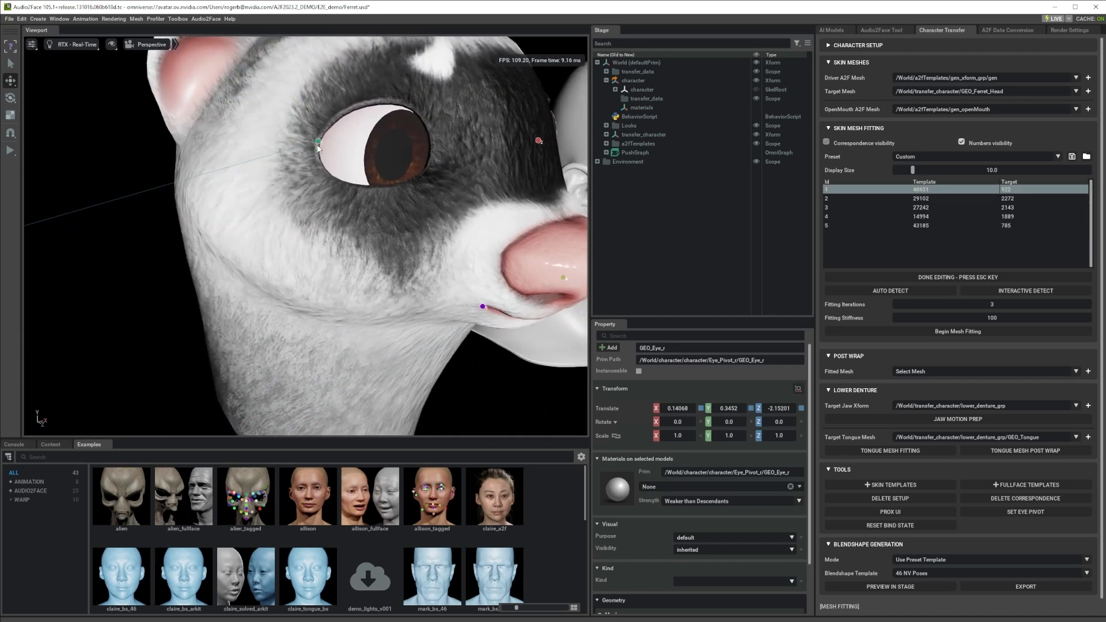
left_click_drag(231, 202, 367, 196, "alt")
left_click(461, 184)
left_click_drag(461, 185, 464, 172)
- Run Interactive Detect again to generate the full correspondence set and inspect the points on the ferret's face and mouth
left_click_drag(259, 239, 398, 266, "alt")
scroll(379, 292, "down", 5)
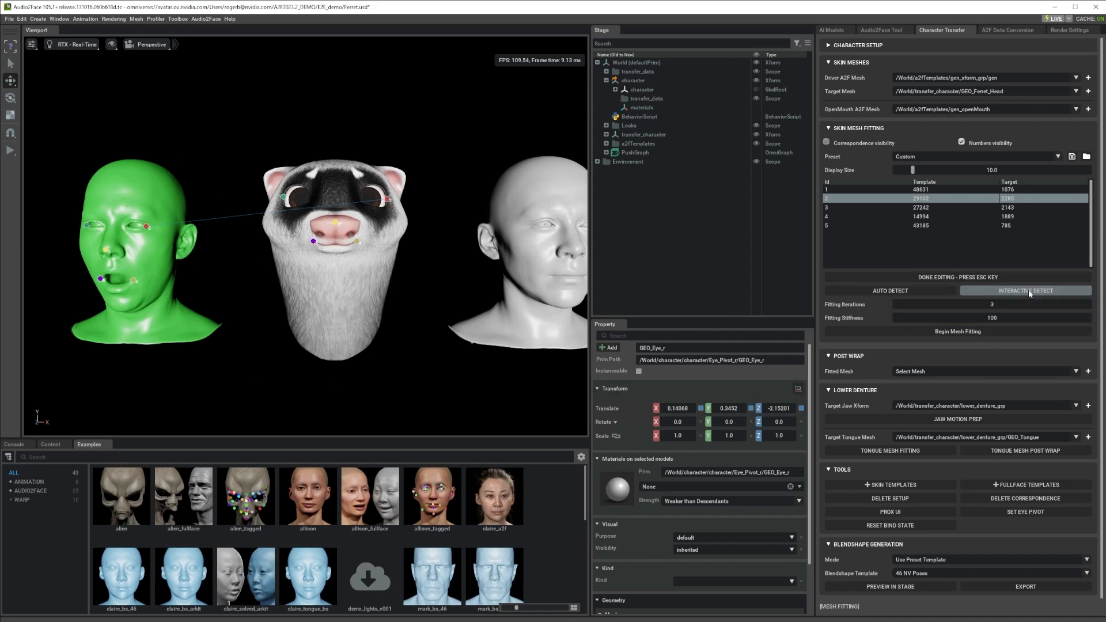
left_click_drag(276, 296, 343, 289, "alt")
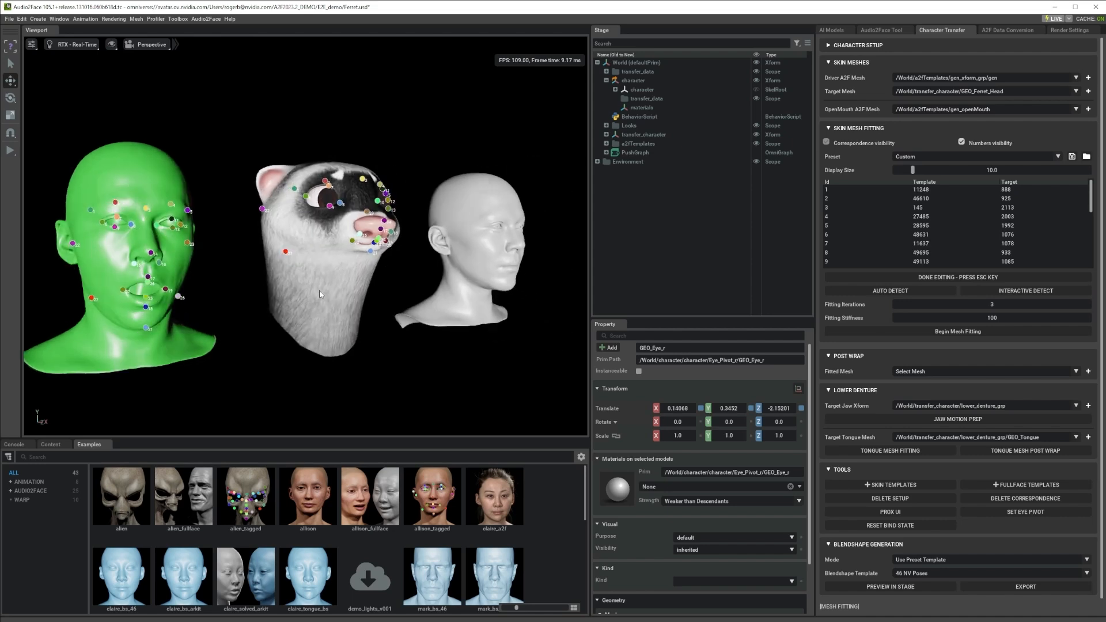
left_click_drag(90, 320, 147, 314, "alt")
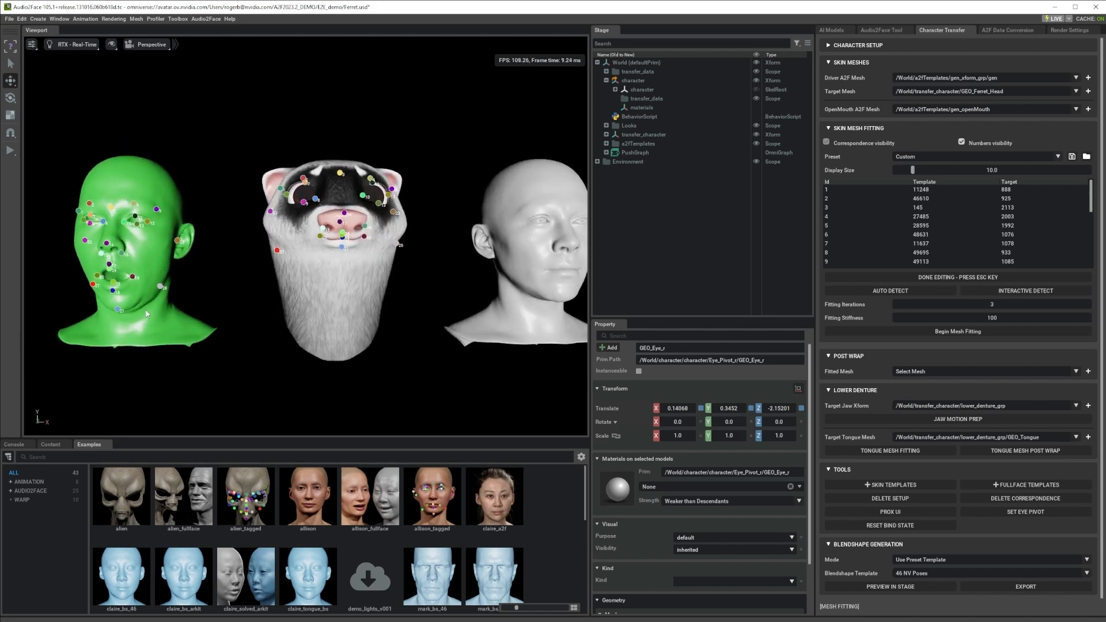
left_click_drag(379, 287, 494, 248, "alt")
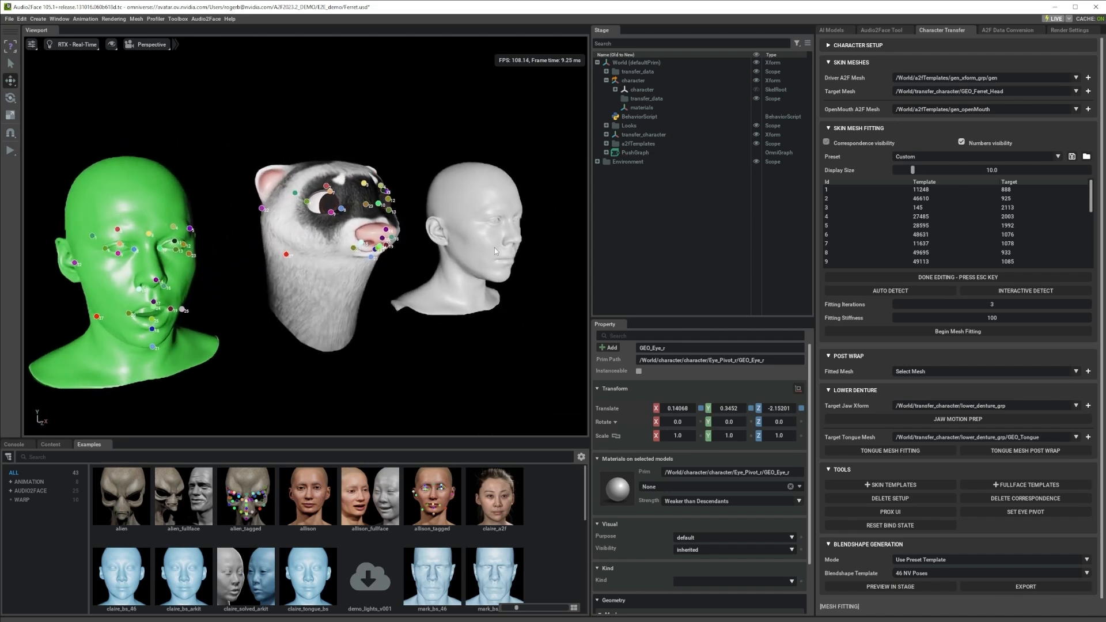
right_click_drag(317, 198, 360, 208, "alt")
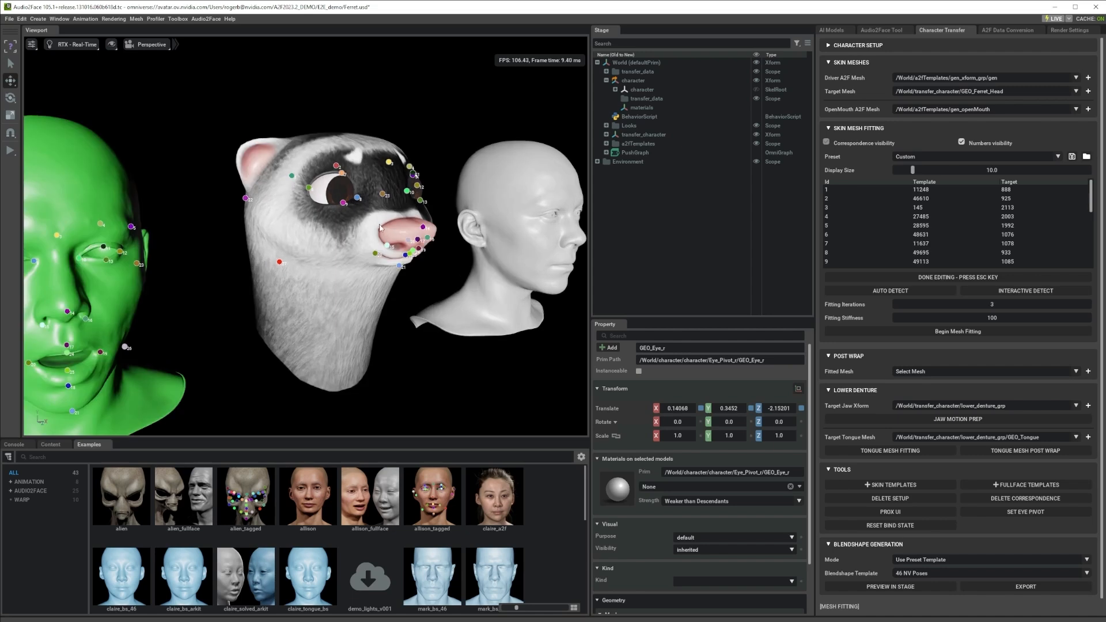
mouse_move(380, 227)
left_mouse_down("alt")
mouse_move(352, 225)
mouse_move(417, 201)
mouse_move(358, 202)
mouse_move(378, 210)
left_mouse_up("alt")
scroll(426, 233, "up", 3)
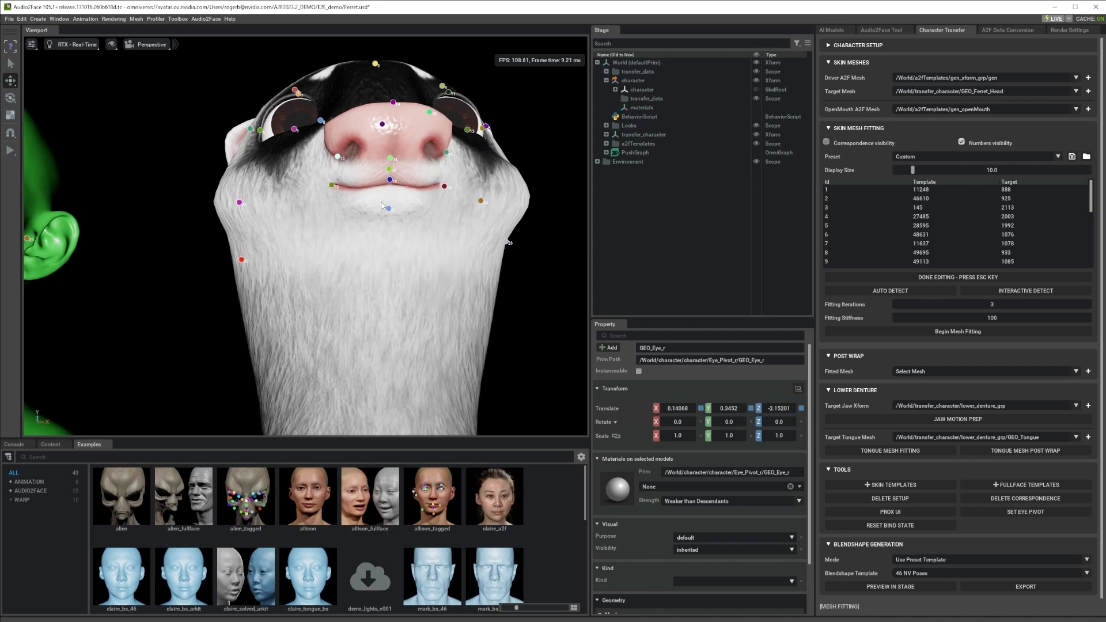
scroll(382, 205, "down", 5)
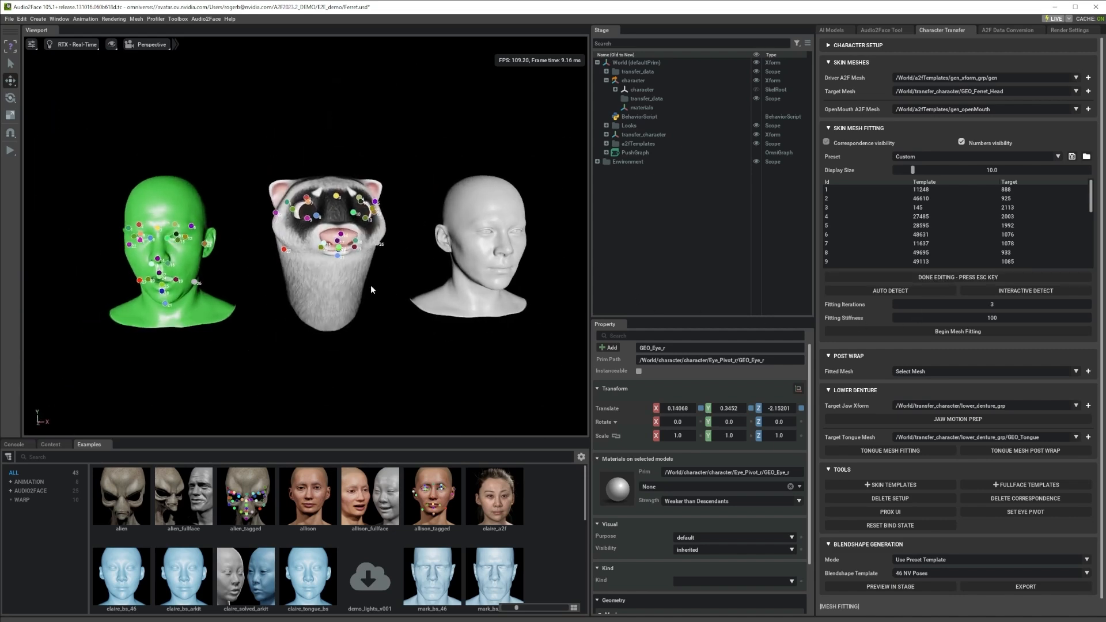
- Finish editing the correspondences and load the saved correspondence JSON file from the E2E_demo folder
key("Escape")
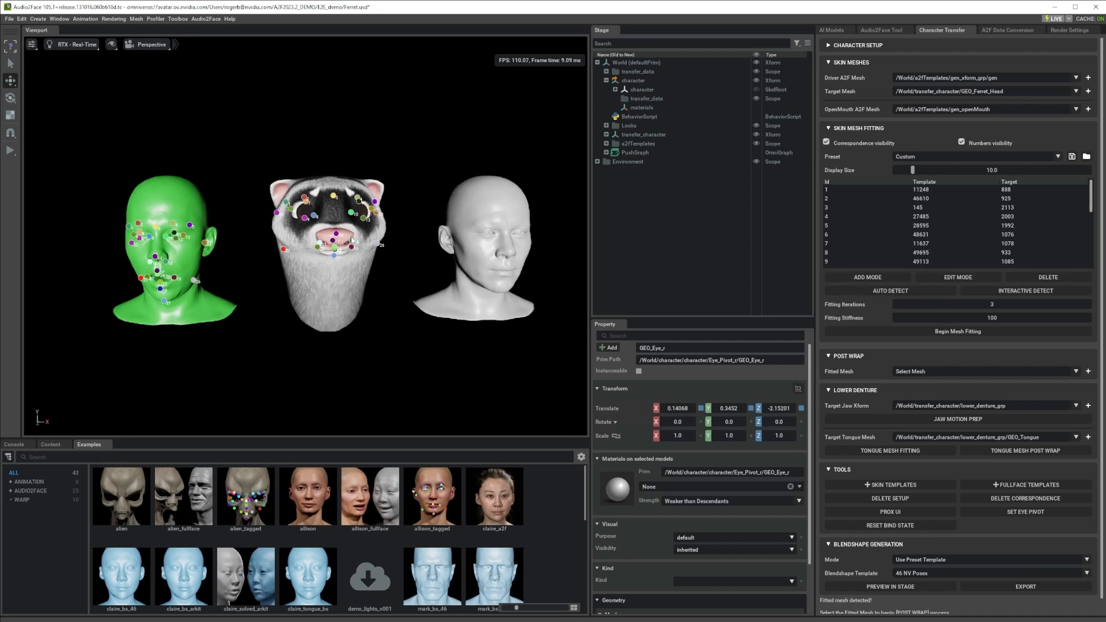
left_click(1086, 157)
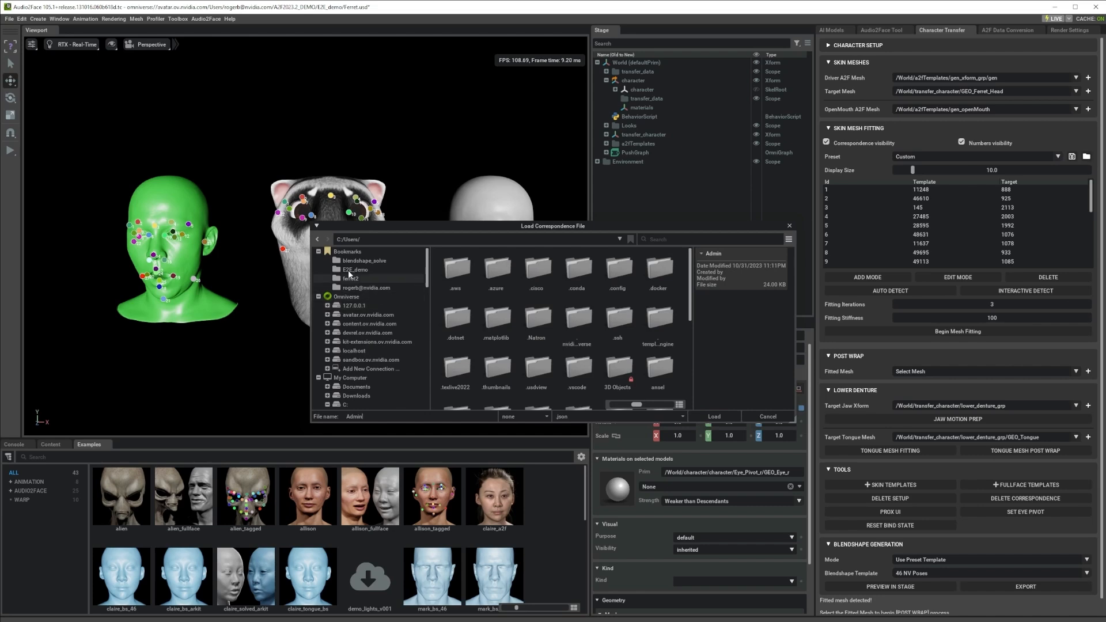
double_click(455, 270)
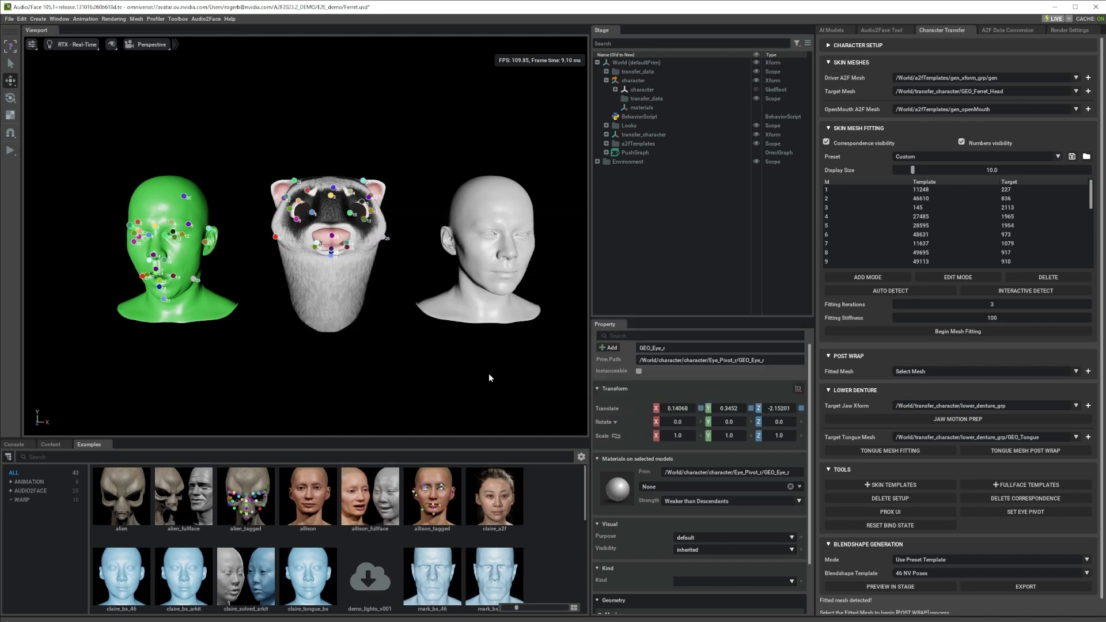
- Examine the loaded correspondence points around the ferret's mouth, face, sides and back of the head
left_click_drag(352, 326, 395, 318, "alt")
right_click_drag(395, 318, 419, 272, "alt")
left_click_drag(420, 272, 283, 202, "alt")
scroll(287, 217, "up", 3)
scroll(288, 218, "up", 2)
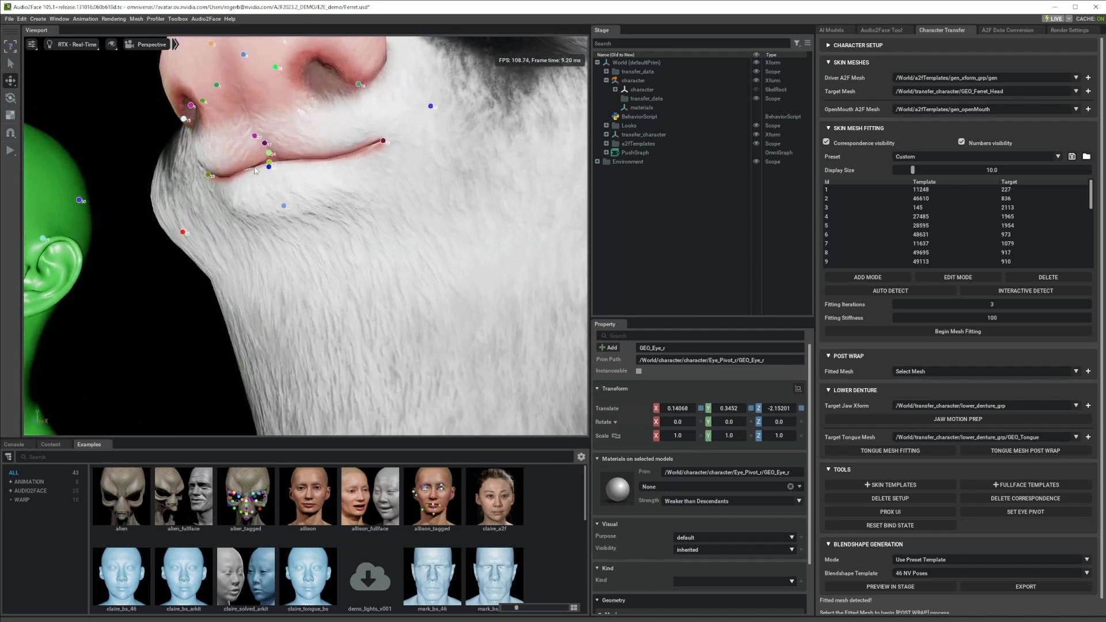
left_click_drag(285, 163, 313, 204, "alt")
scroll(333, 203, "down", 5)
left_click_drag(372, 183, 443, 132, "alt")
scroll(485, 221, "up", 3)
left_click_drag(286, 131, 136, 209, "alt")
scroll(147, 197, "up", 5)
left_click_drag(311, 155, 212, 261, "alt")
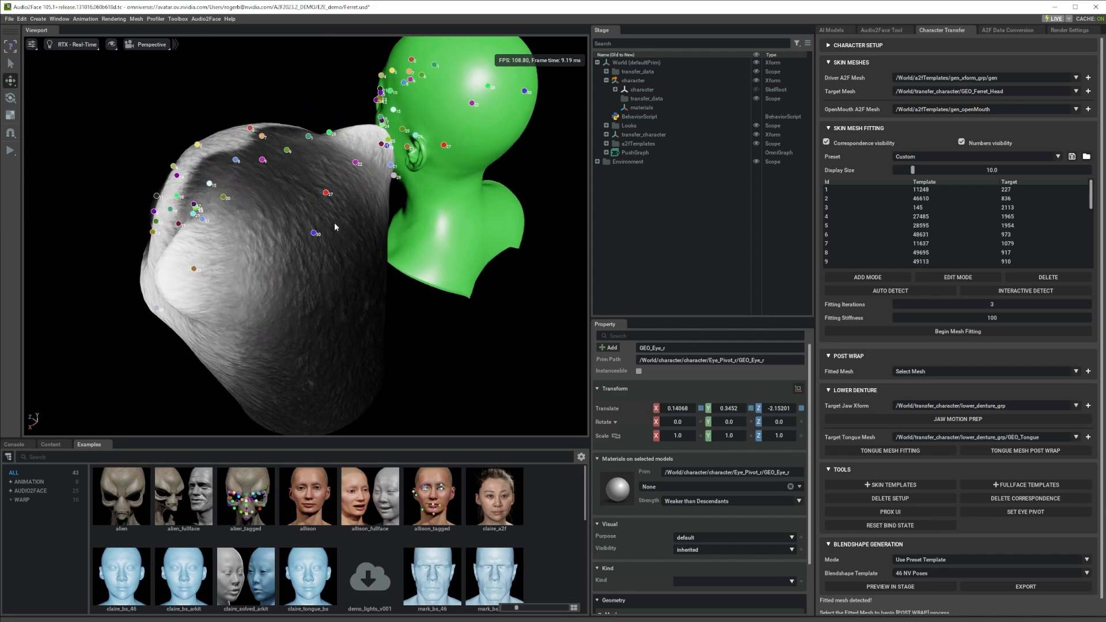
- Run mesh fitting on the ferret head from the loaded correspondences, and post wrap the resulting fitted mesh
left_click_drag(332, 238, 491, 202, "alt")
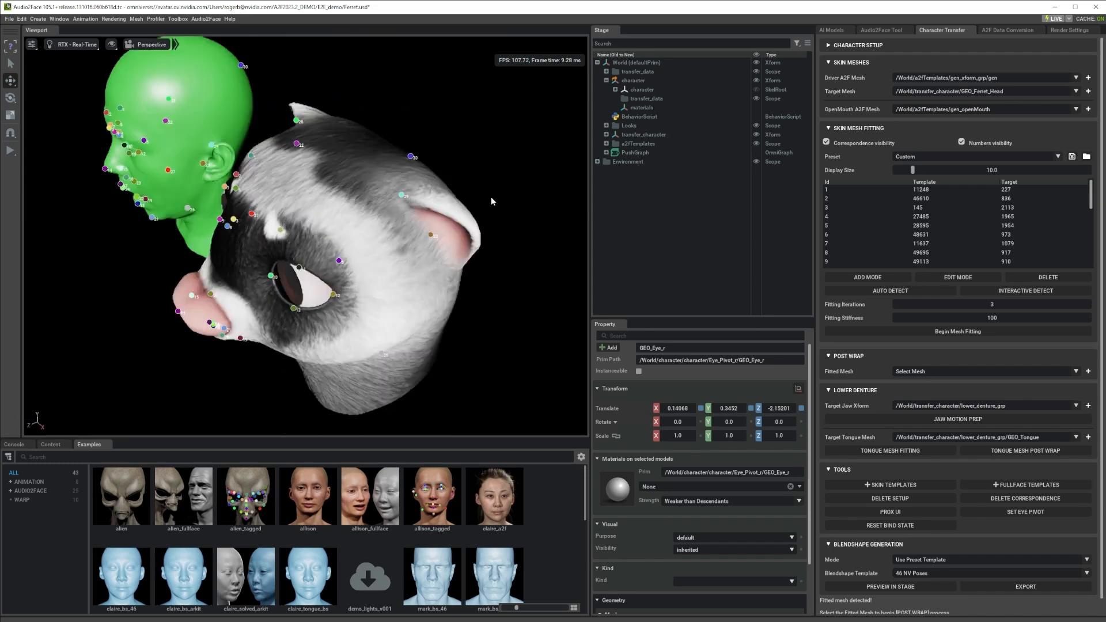
scroll(491, 201, "down", 5)
left_click_drag(386, 230, 461, 188, "alt")
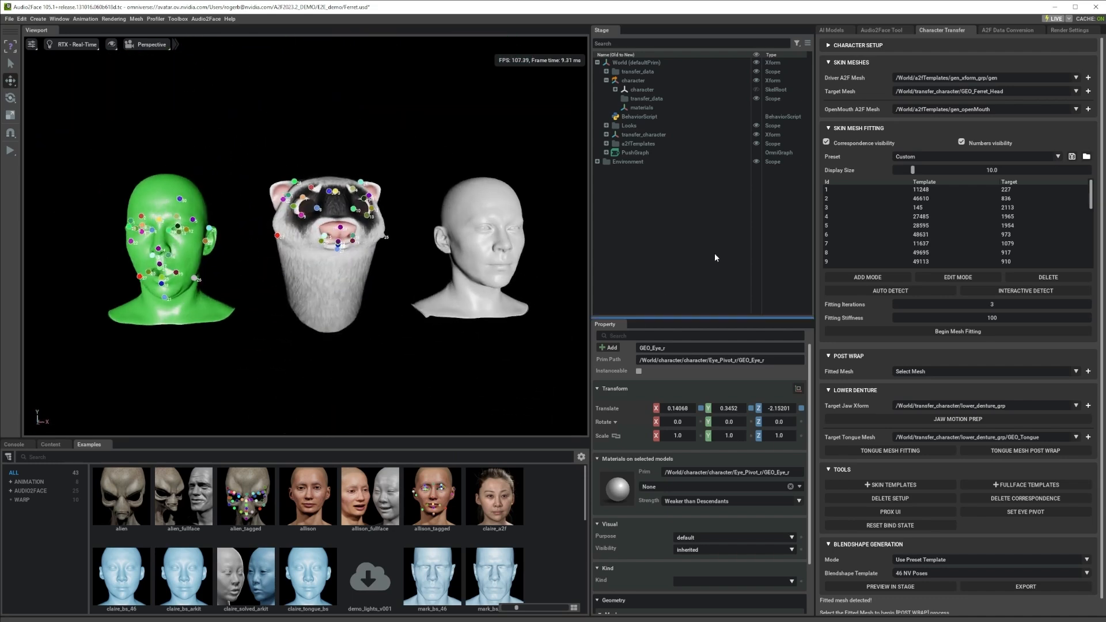
left_click(957, 334)
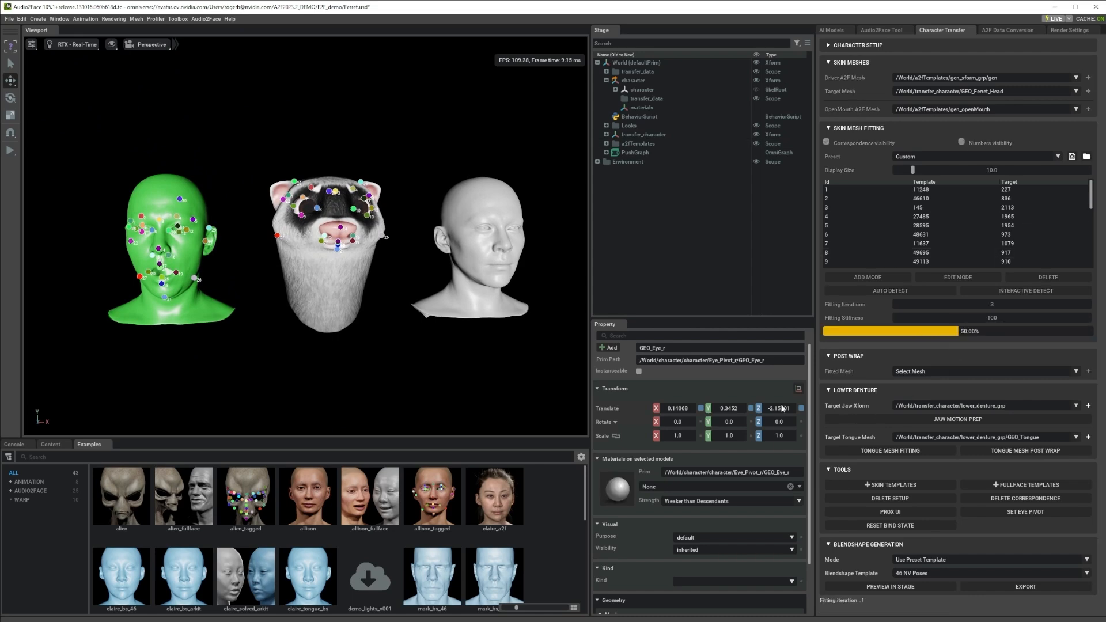
left_click_drag(482, 167, 457, 185, "alt")
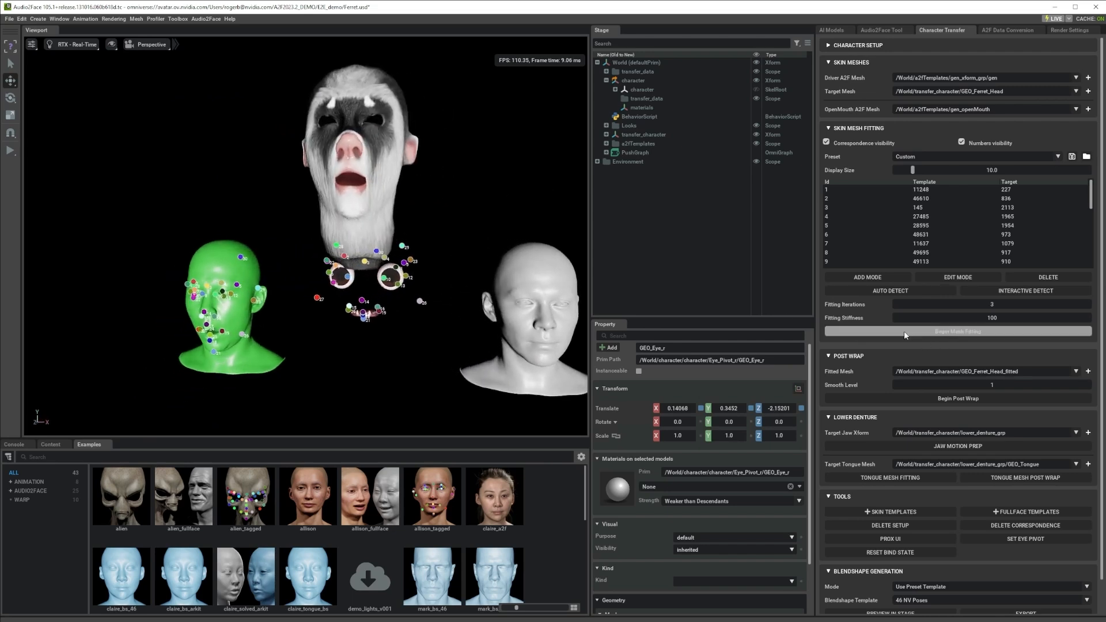
left_click(949, 400)
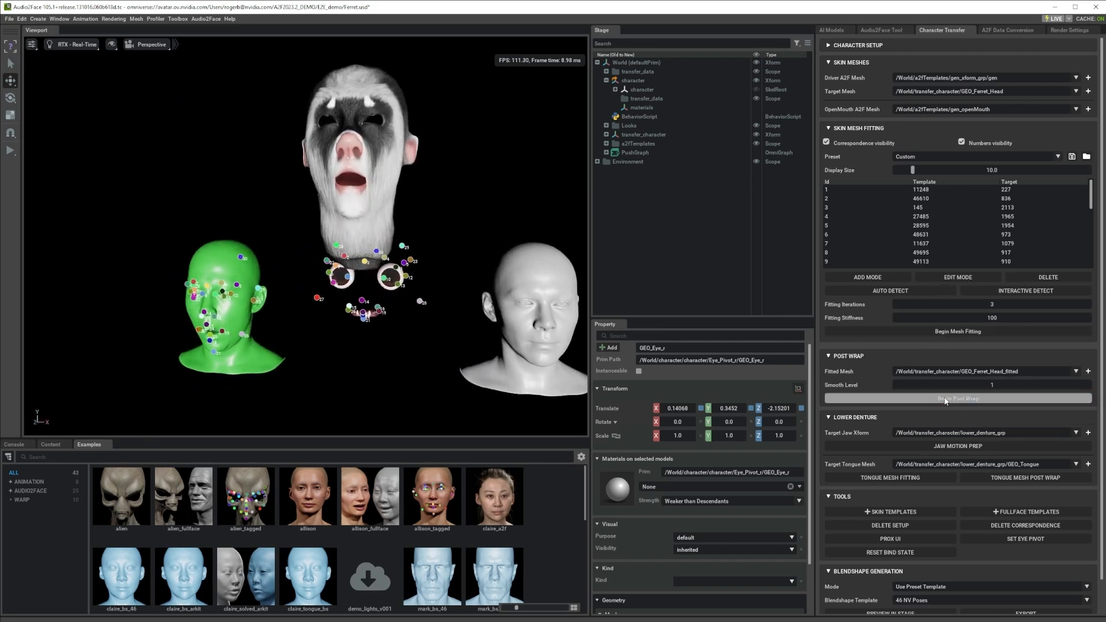
- Run Jaw Motion Prep for the ferret's lower denture, and fit and post wrap its tongue mesh
left_click(958, 420)
left_click(553, 333)
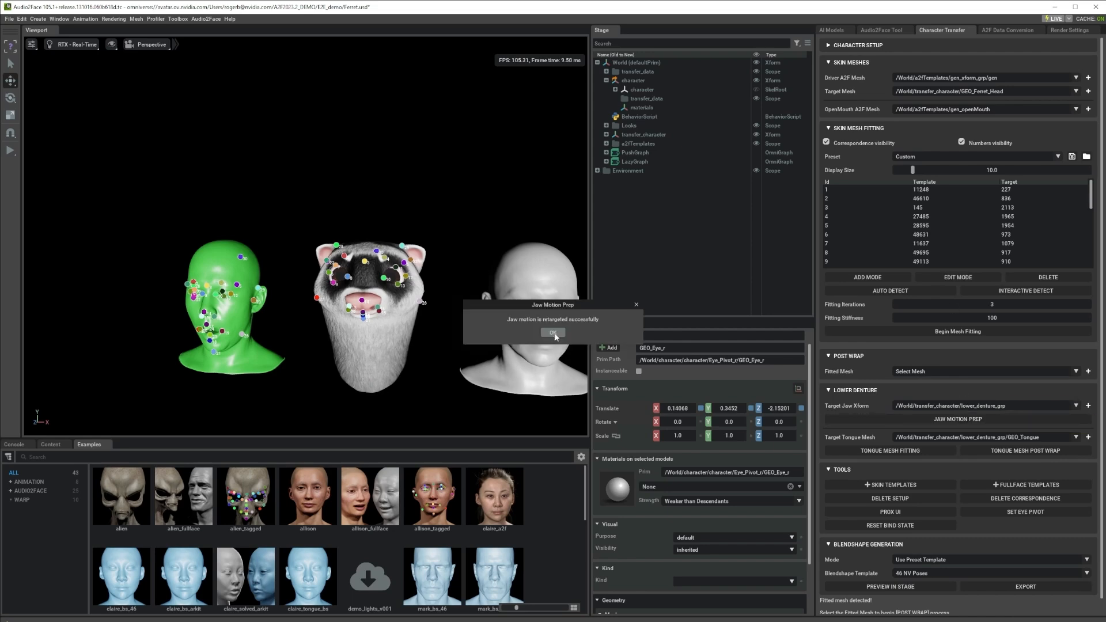
left_click(912, 452)
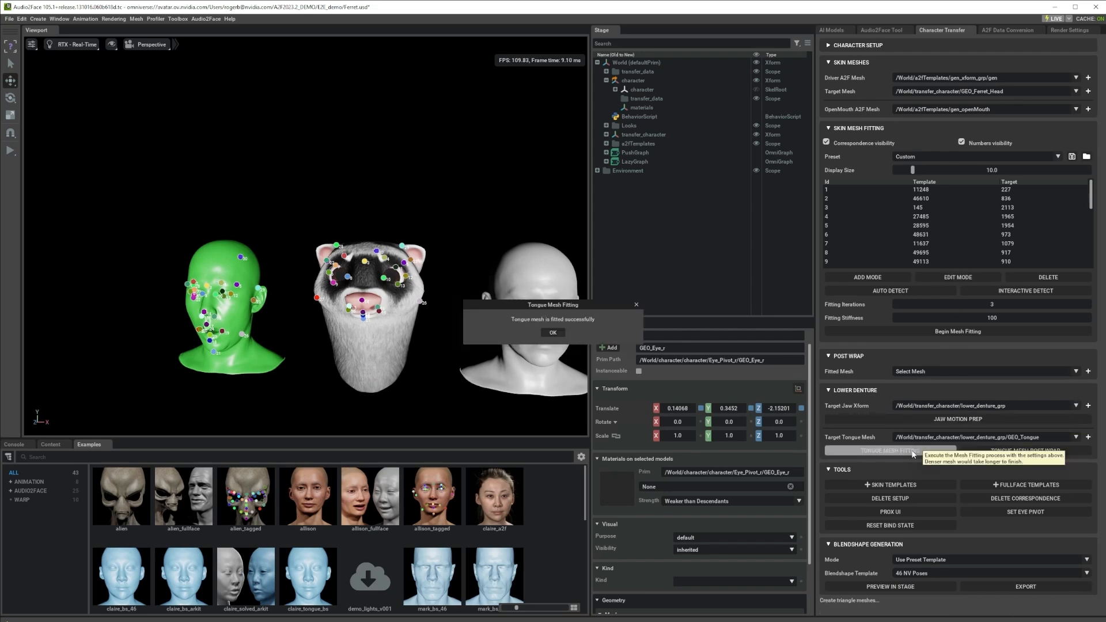
left_click(553, 333)
left_click(997, 454)
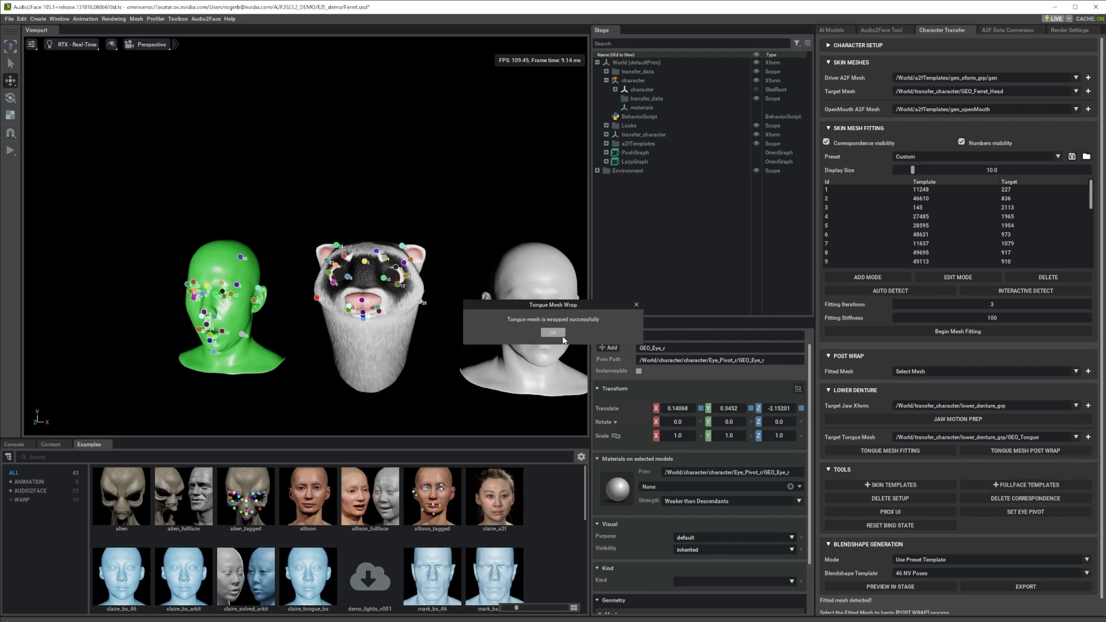
left_click(563, 336)
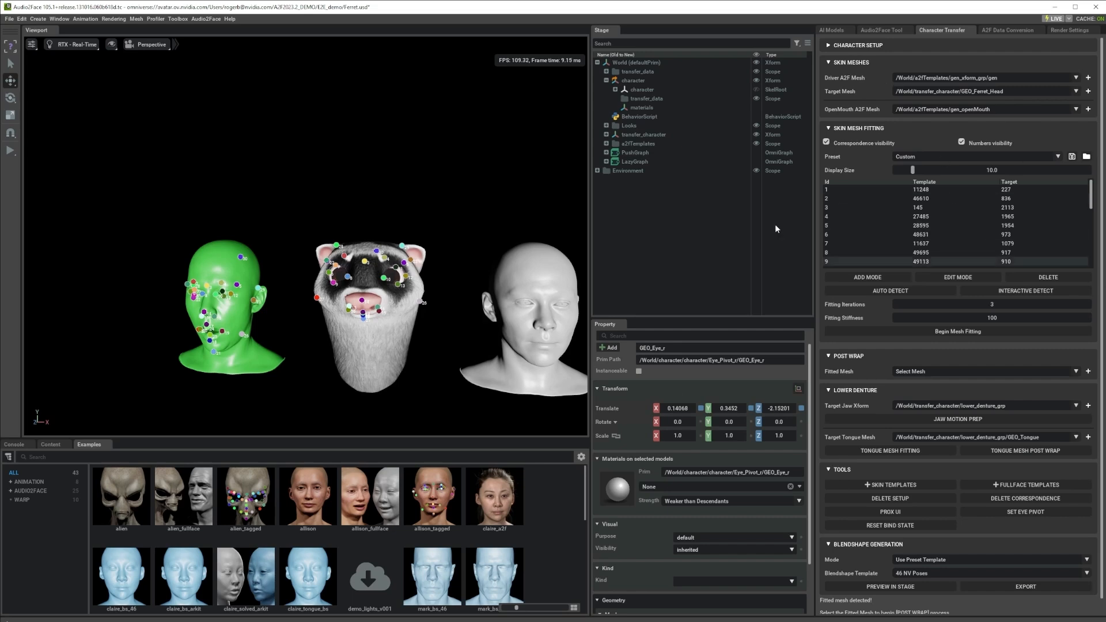
- Hide the correspondence points on the template and ferret heads
left_click(826, 143)
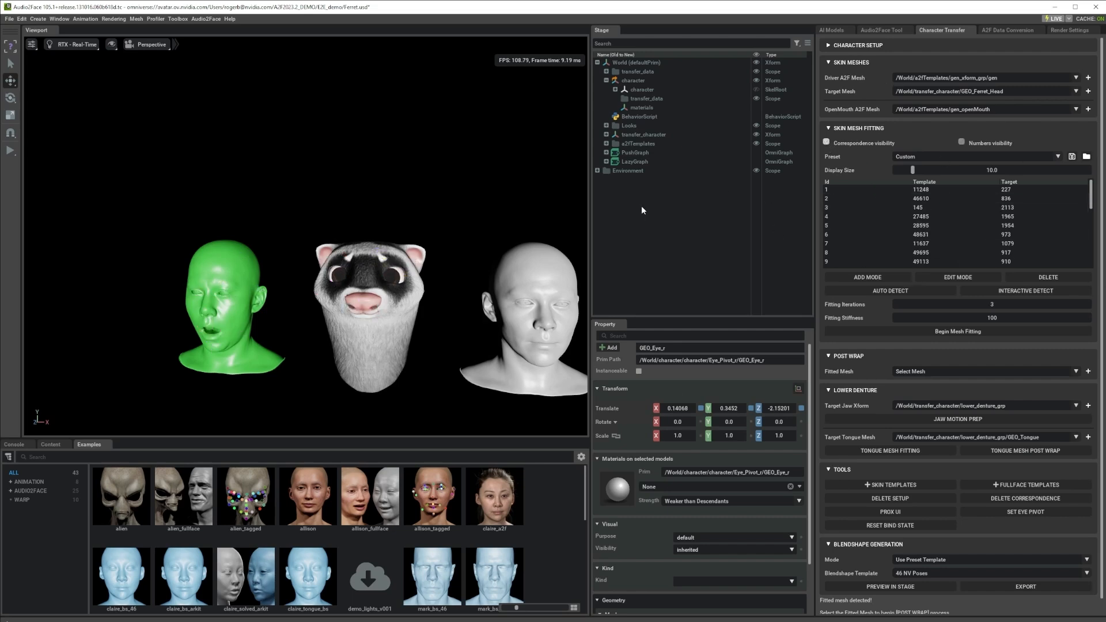
middle_click_drag(528, 286, 490, 211)
left_click_drag(434, 257, 440, 251, "alt")
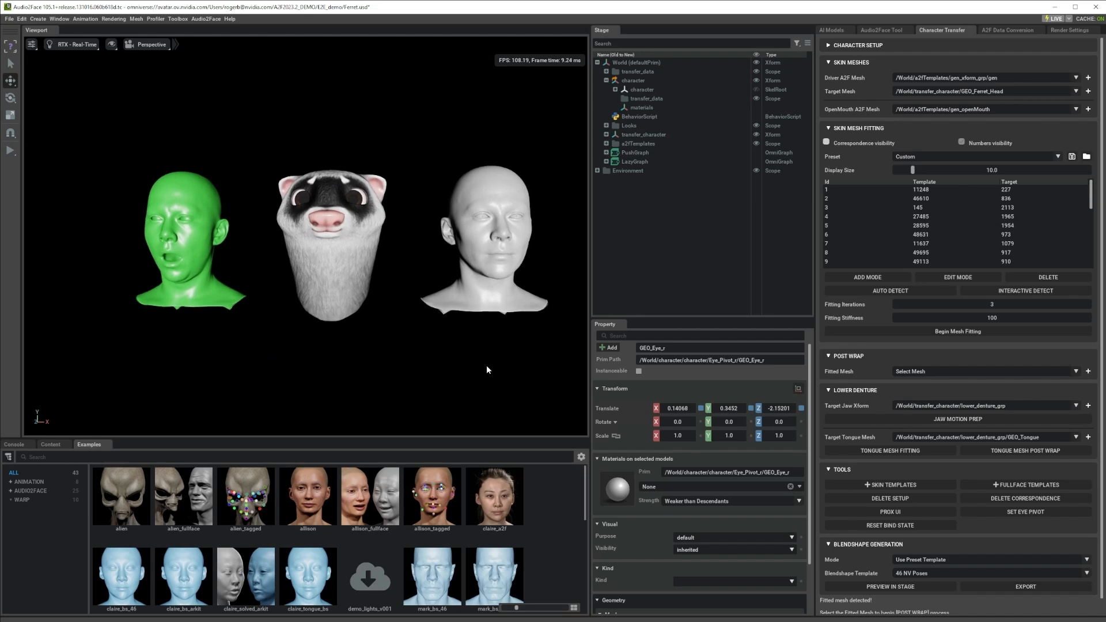
- Attach a new A2F pipeline with the Regular Audio Player and Mark model to the grey gen head, and scrub the audio track
left_click(498, 200)
left_click(887, 30)
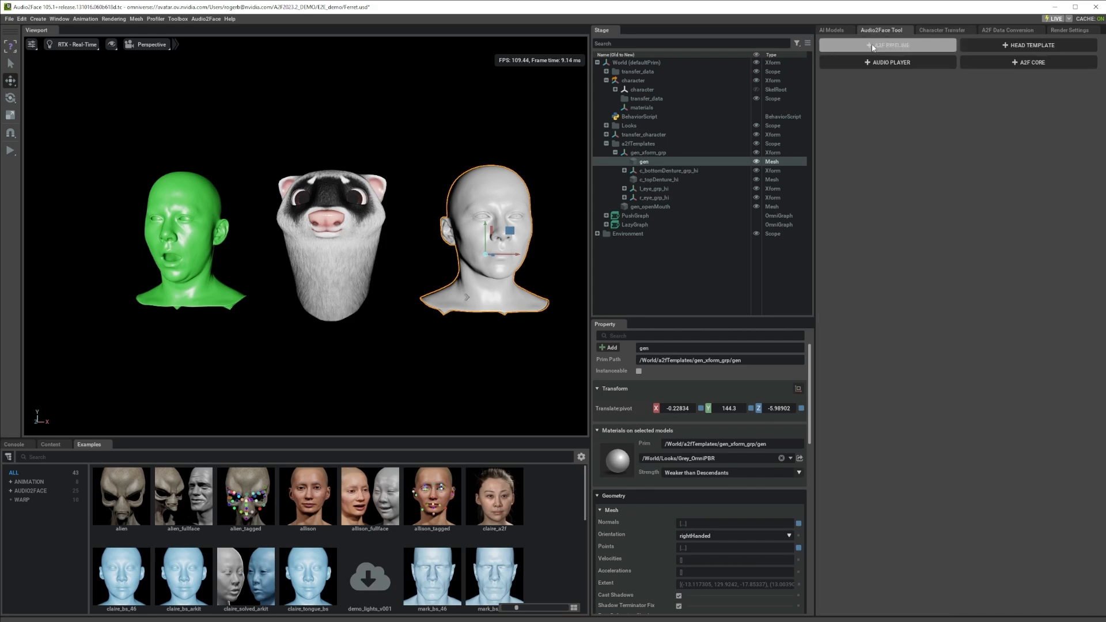
left_click(872, 46)
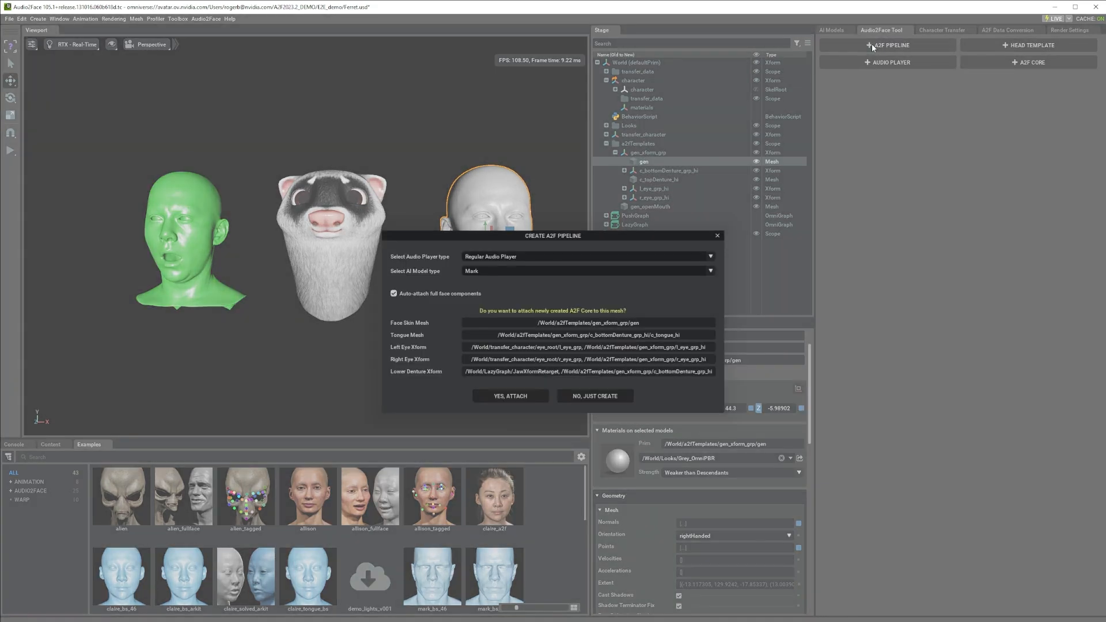
left_click(514, 396)
left_click(511, 396)
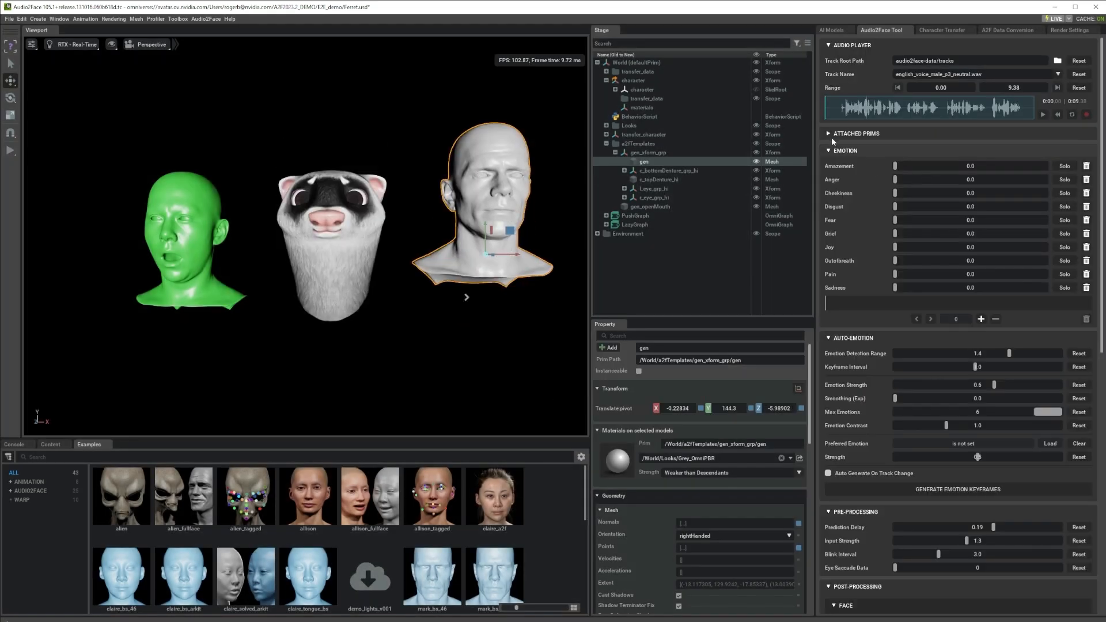
mouse_move(835, 114)
left_mouse_down()
mouse_move(934, 113)
mouse_move(839, 112)
left_mouse_up()
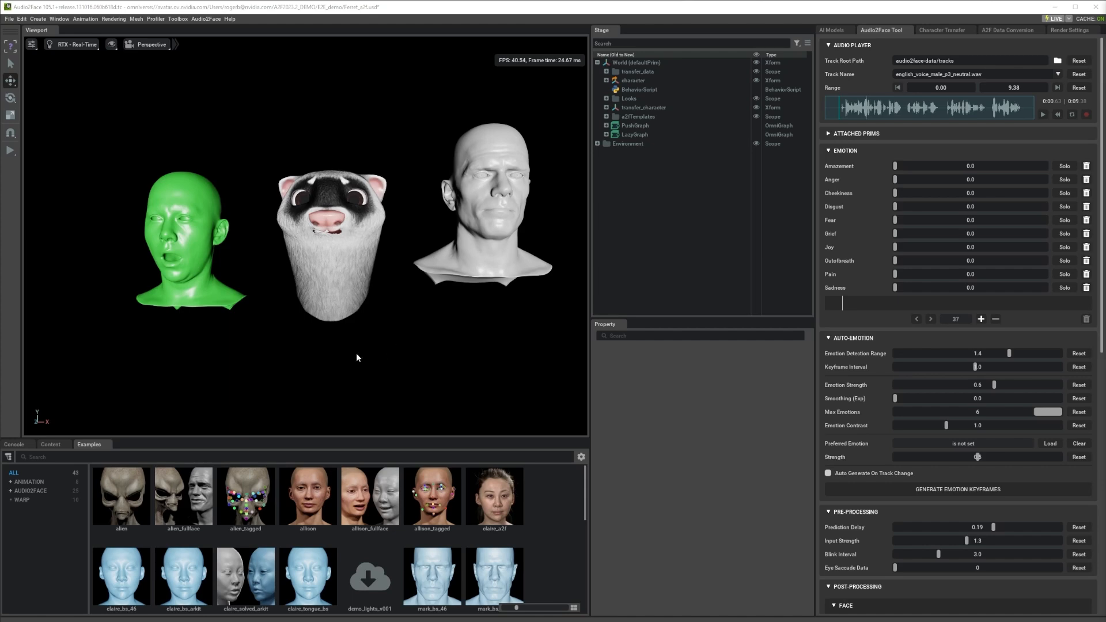
- Review the blendshapes stored under the original character's GEO_Ferret_Head mesh and make the GEO_Ferret_Head group visible
left_click(606, 80)
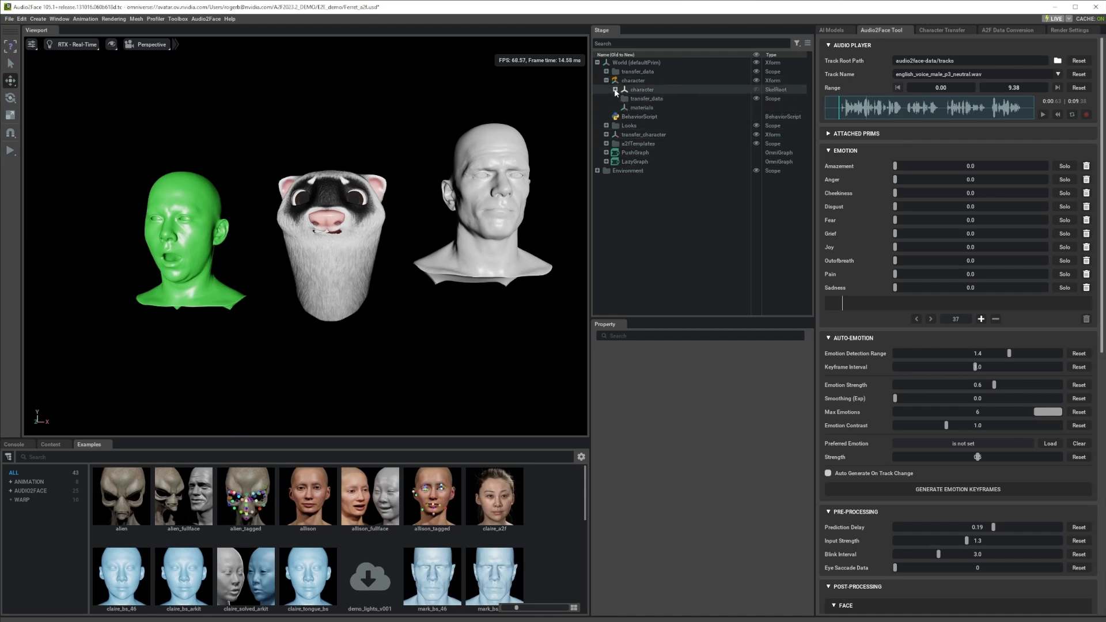
left_click(616, 89)
left_click(625, 170)
double_click(661, 179)
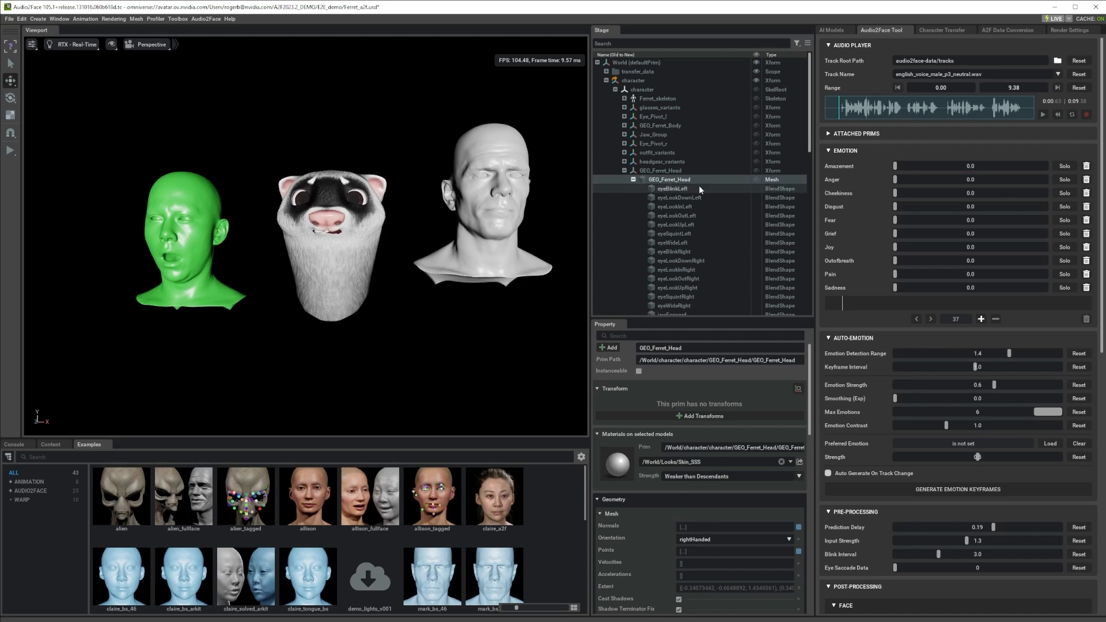
scroll(689, 223, "down", 5)
scroll(693, 233, "down", 8)
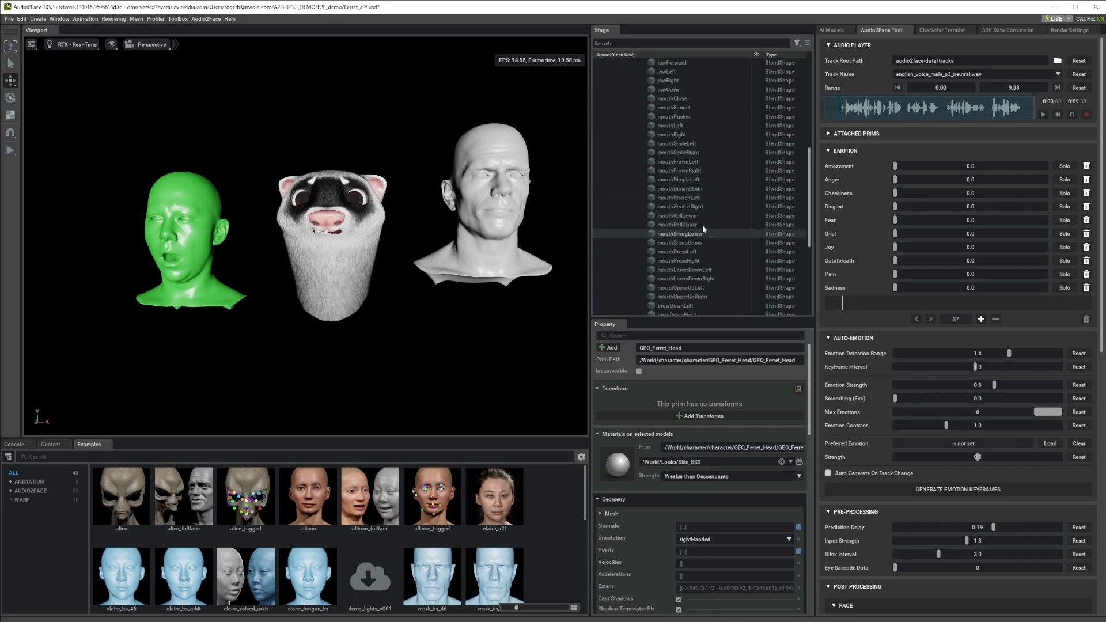
scroll(721, 229, "up", 12)
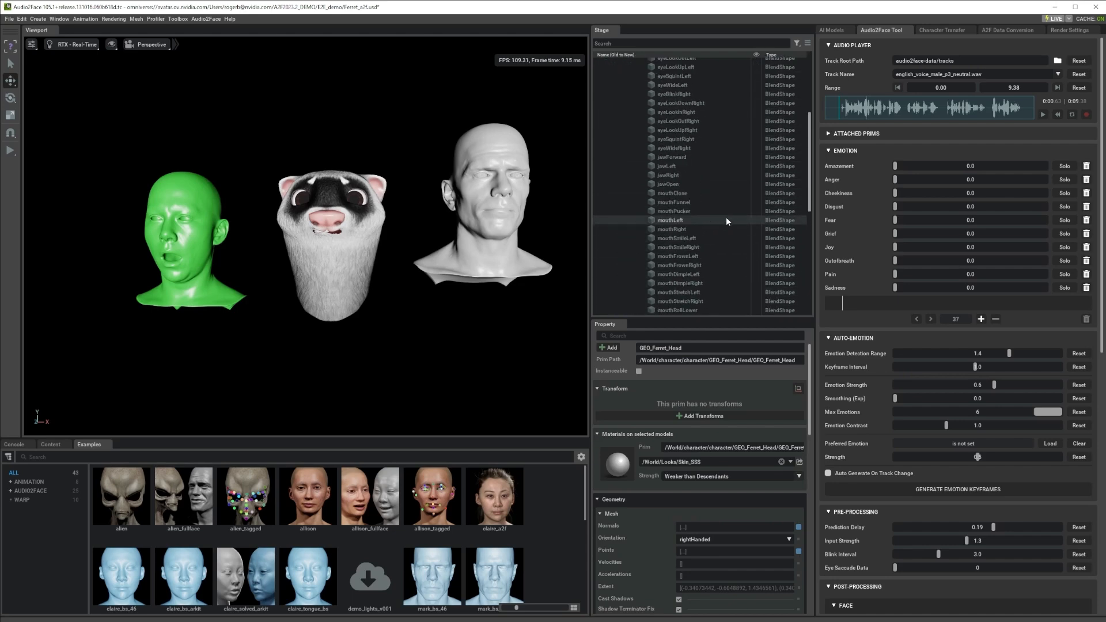
left_click(634, 116)
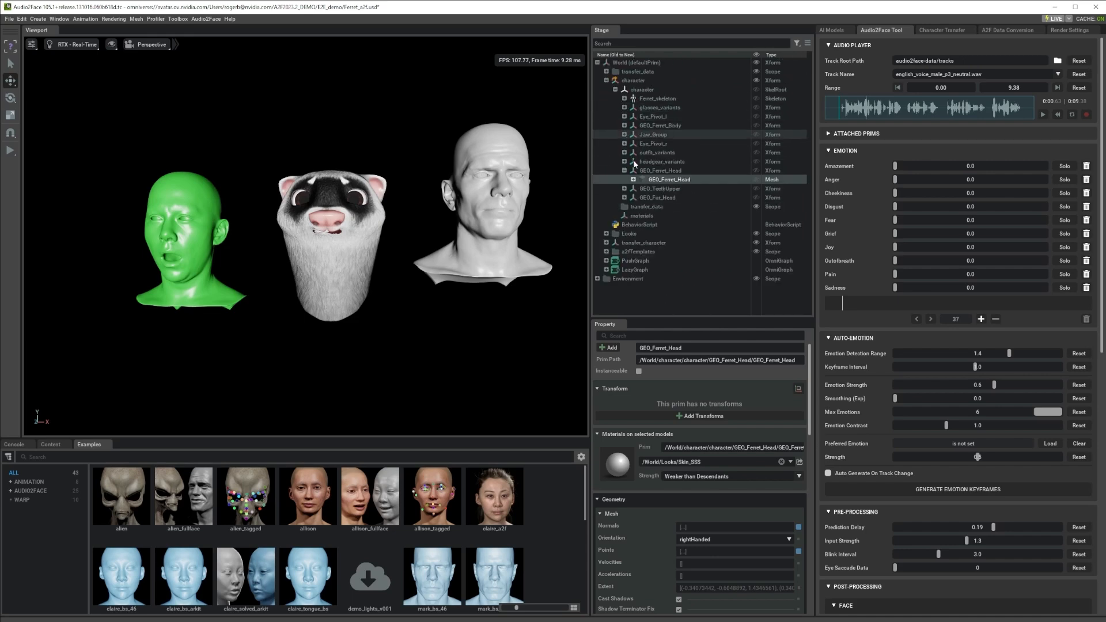
left_click(625, 171)
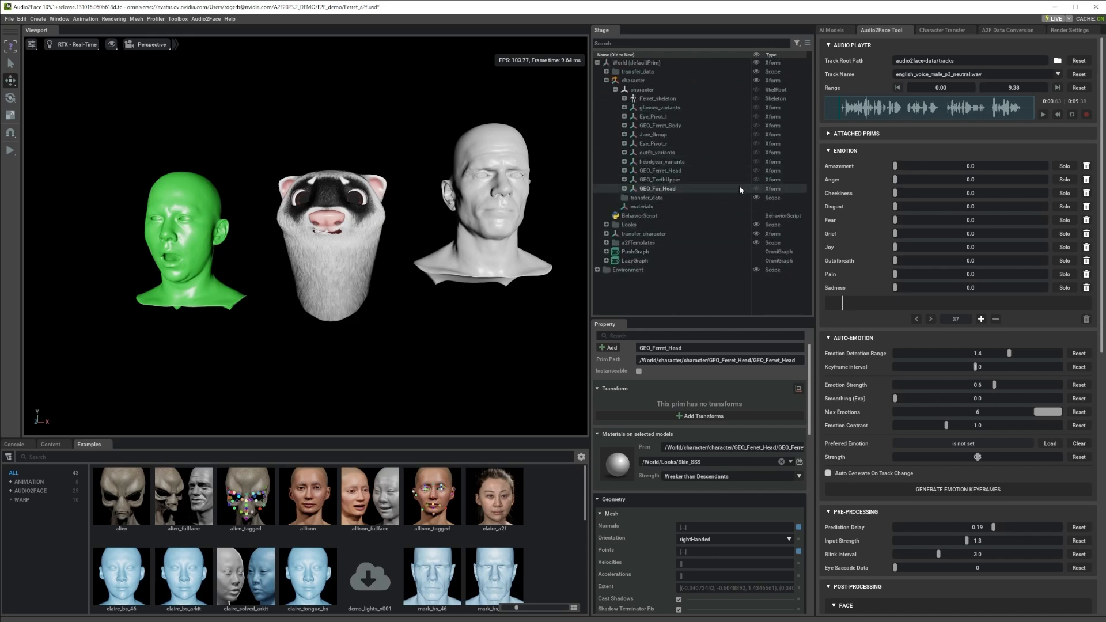
left_click(756, 170)
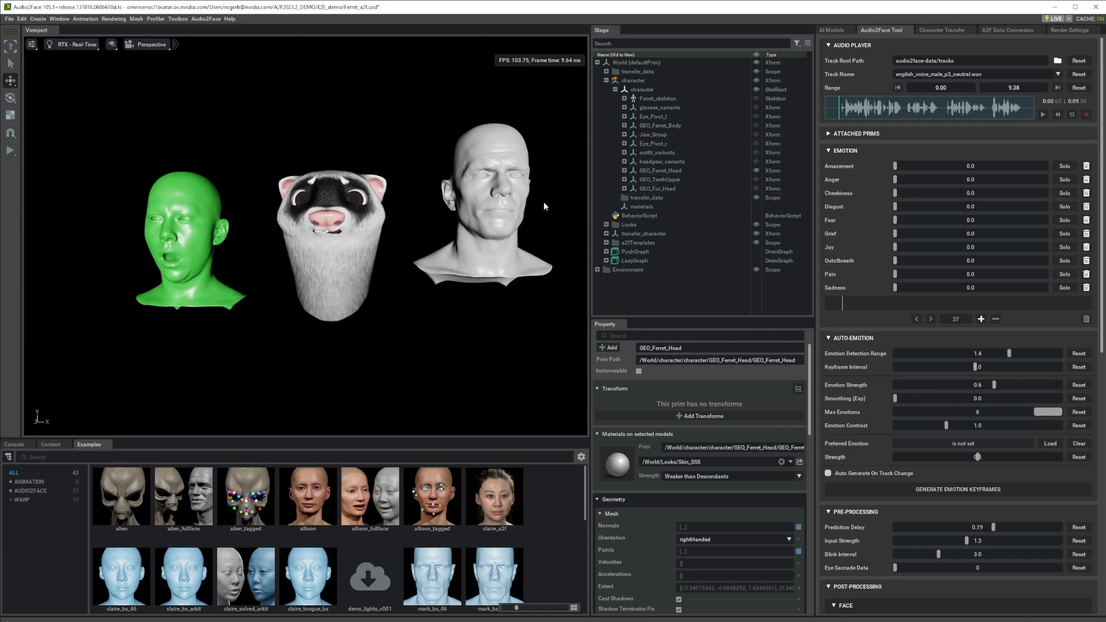
- Set the blendshape conversion's input anim mesh to /World/transfer_character/GEO_Ferret_Head_result and expand transfer_character in the stage
left_click(1007, 30)
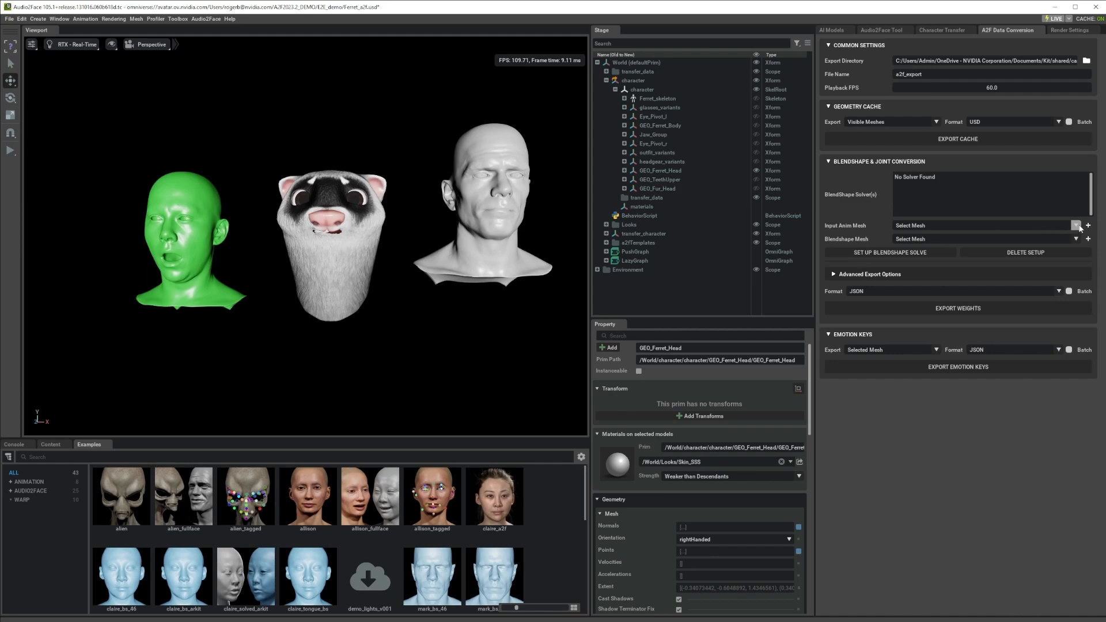
left_click(1019, 226)
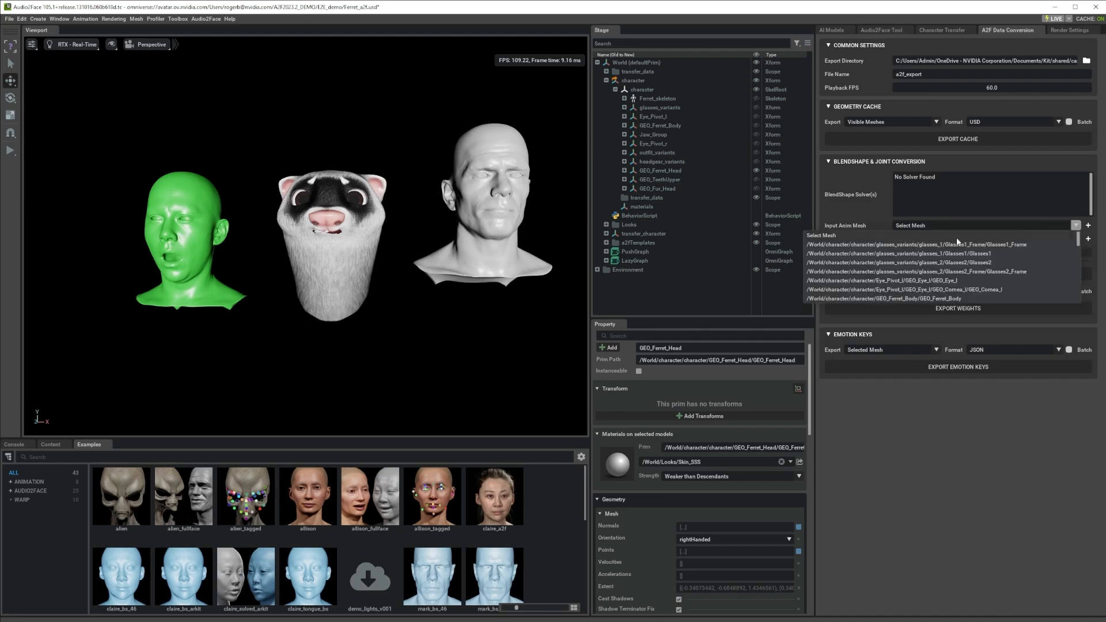
scroll(951, 269, "down", 5)
scroll(873, 277, "down", 3)
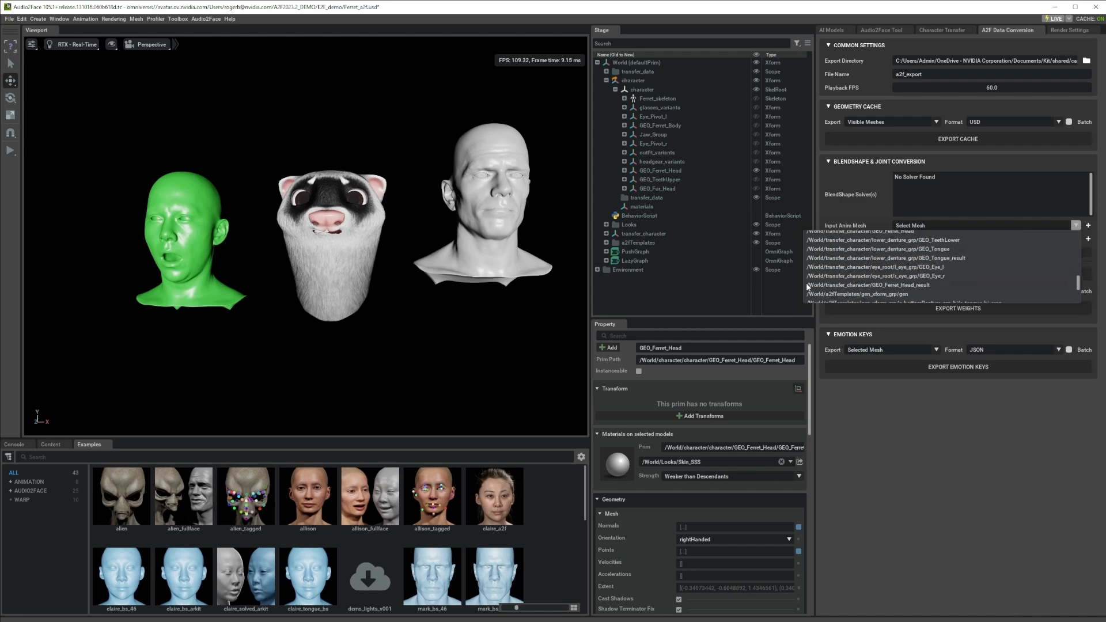
left_click(907, 284)
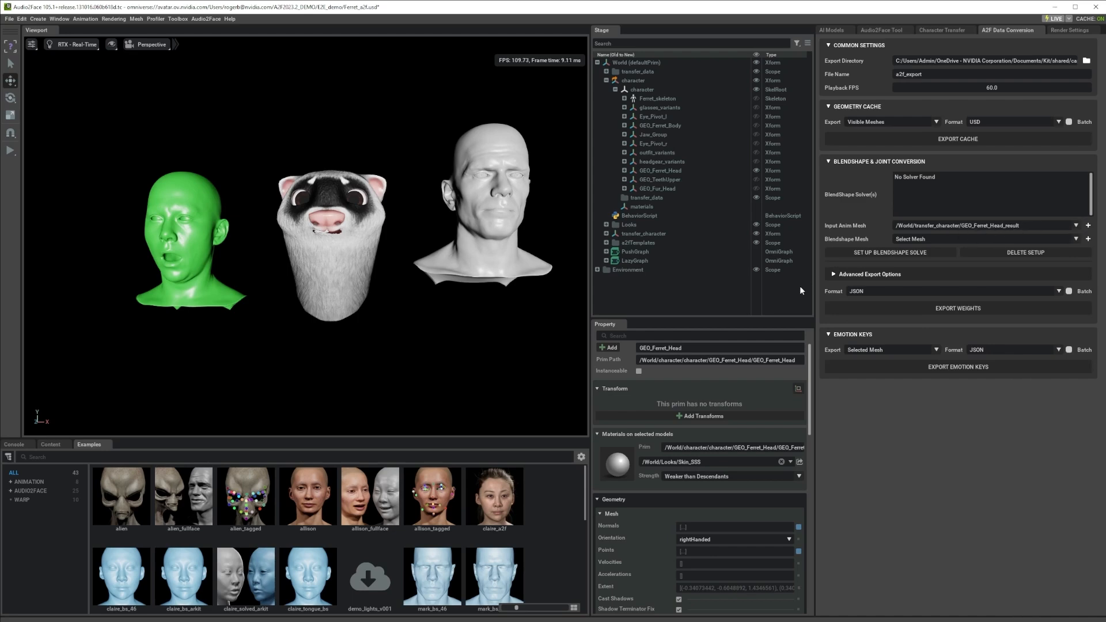
left_click(606, 233)
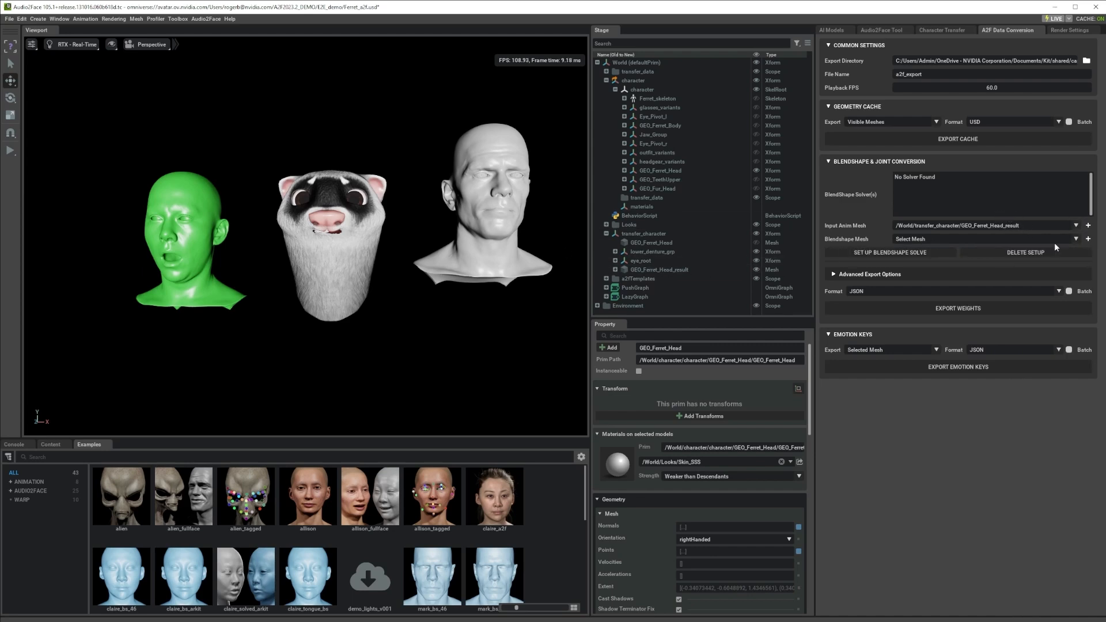
- Set the blendshape mesh to /World/character/character/GEO_Ferret_Head/GEO_Ferret_Head and set up the blendshape solve
left_click(1075, 239)
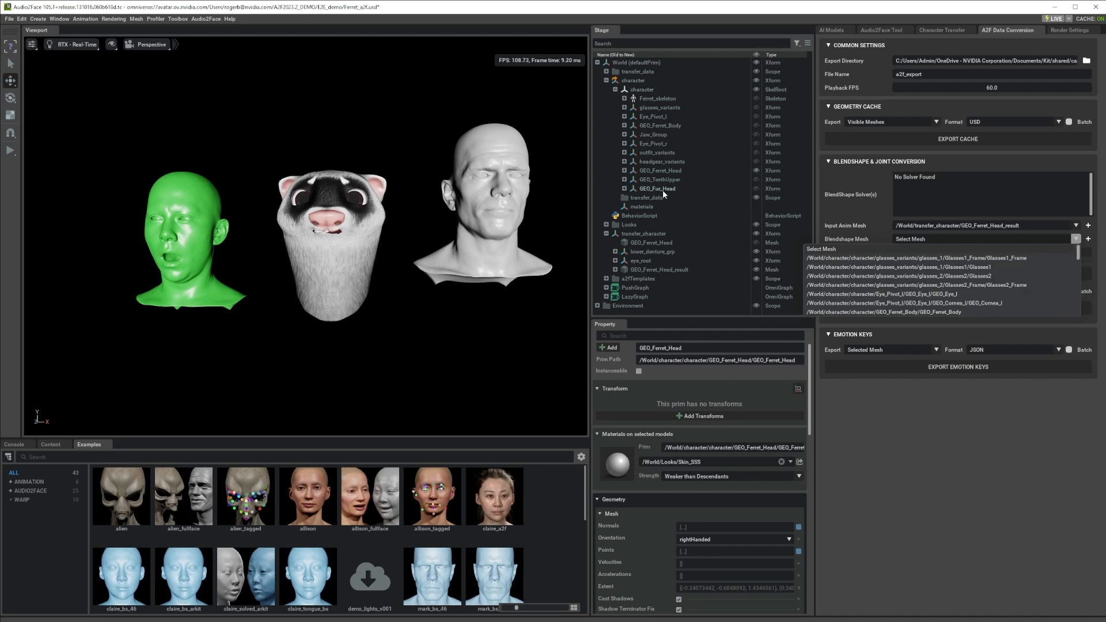
scroll(933, 276, "down", 6)
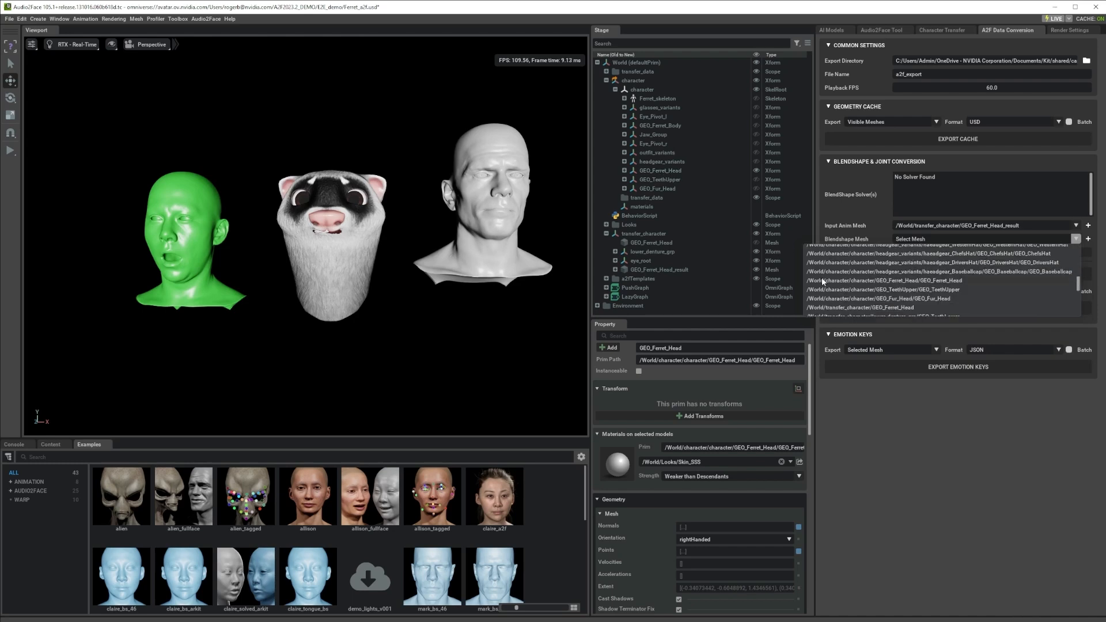
left_click(945, 280)
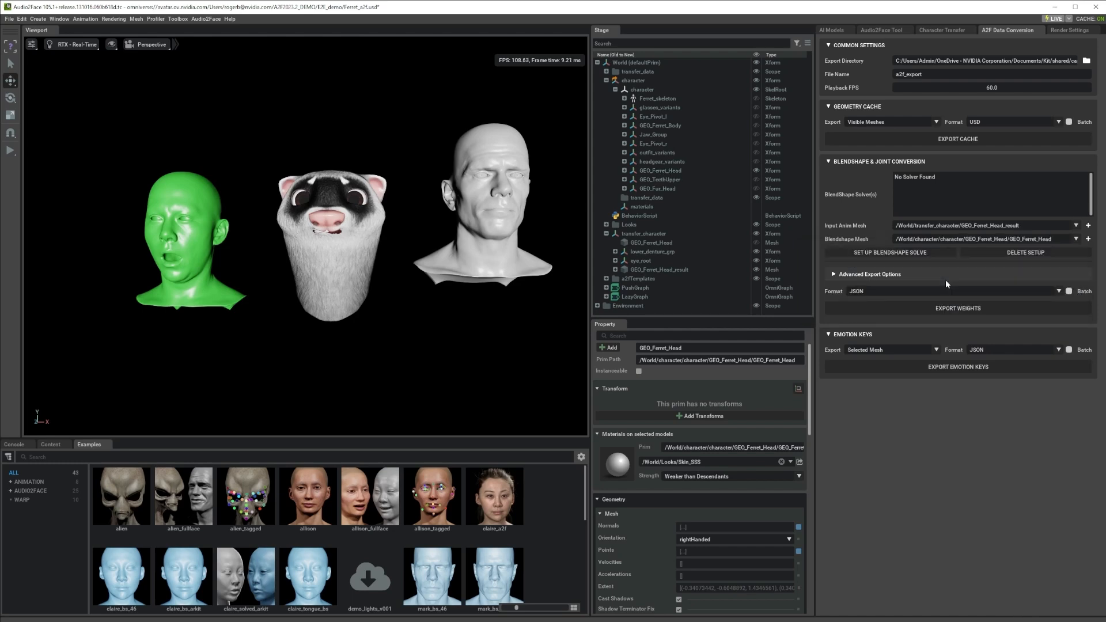
left_click(907, 254)
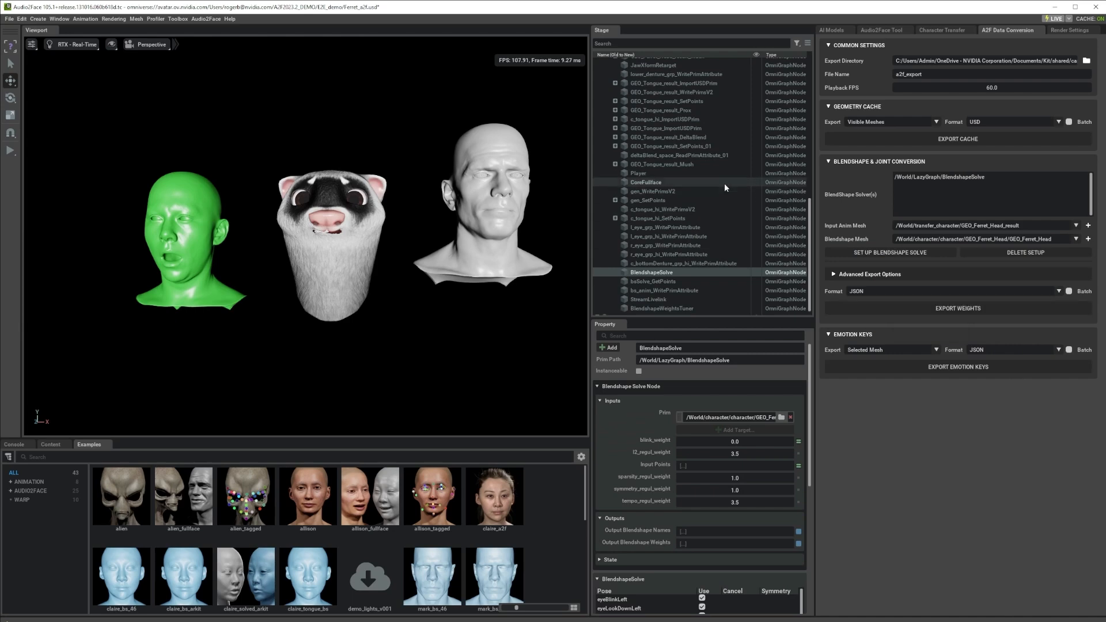
- Raise the original GEO_Ferret_Head above the transferred ferret with a Z translation of 61.9, and reopen the audio player settings
scroll(637, 146, "up", 5)
scroll(641, 147, "up", 2)
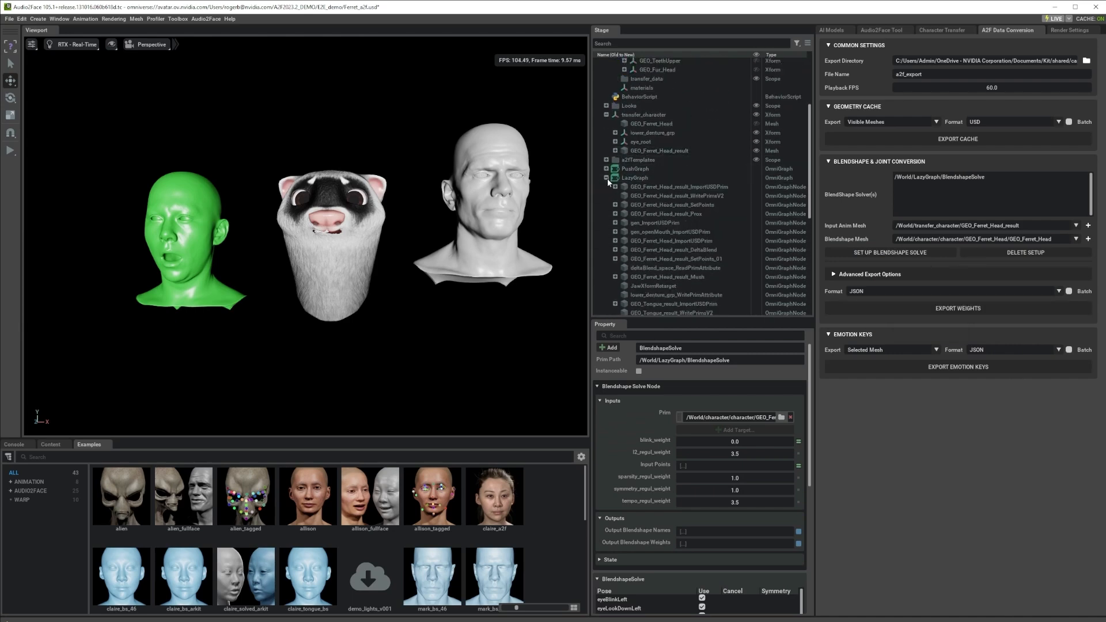
left_click(606, 178)
left_click(667, 170)
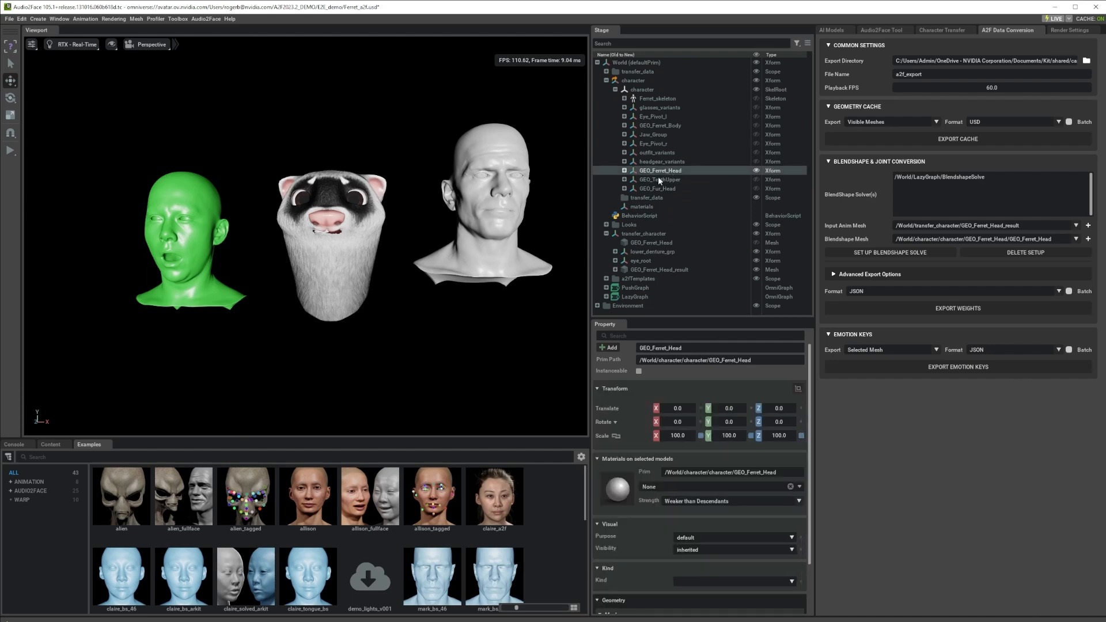
left_click_drag(776, 409, 789, 409)
left_click(624, 171)
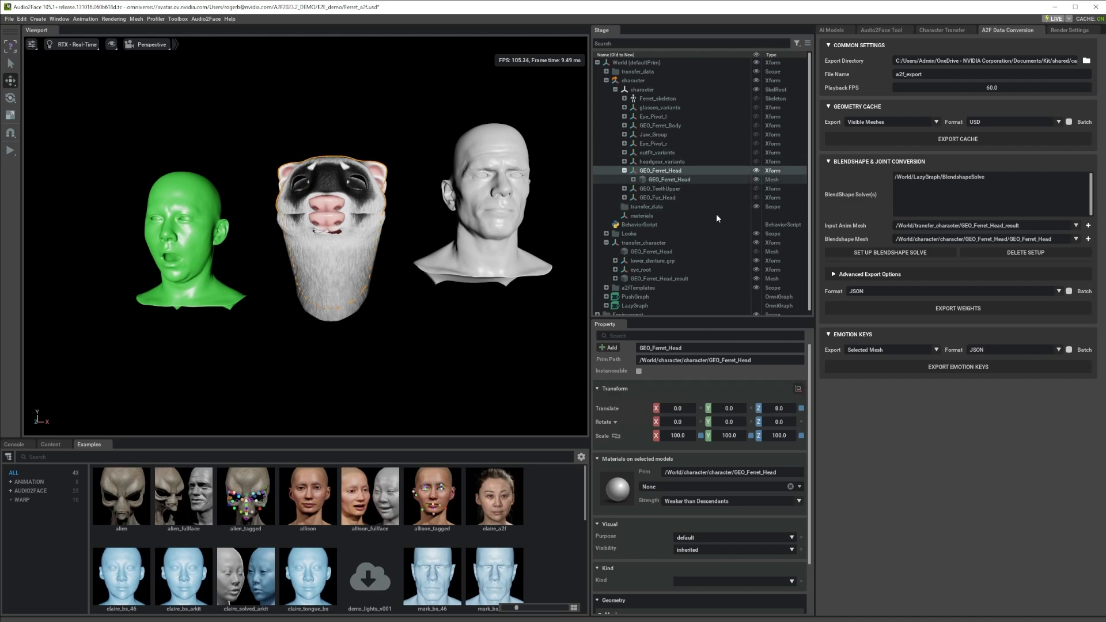
left_click_drag(786, 410, 1020, 407)
left_click(881, 30)
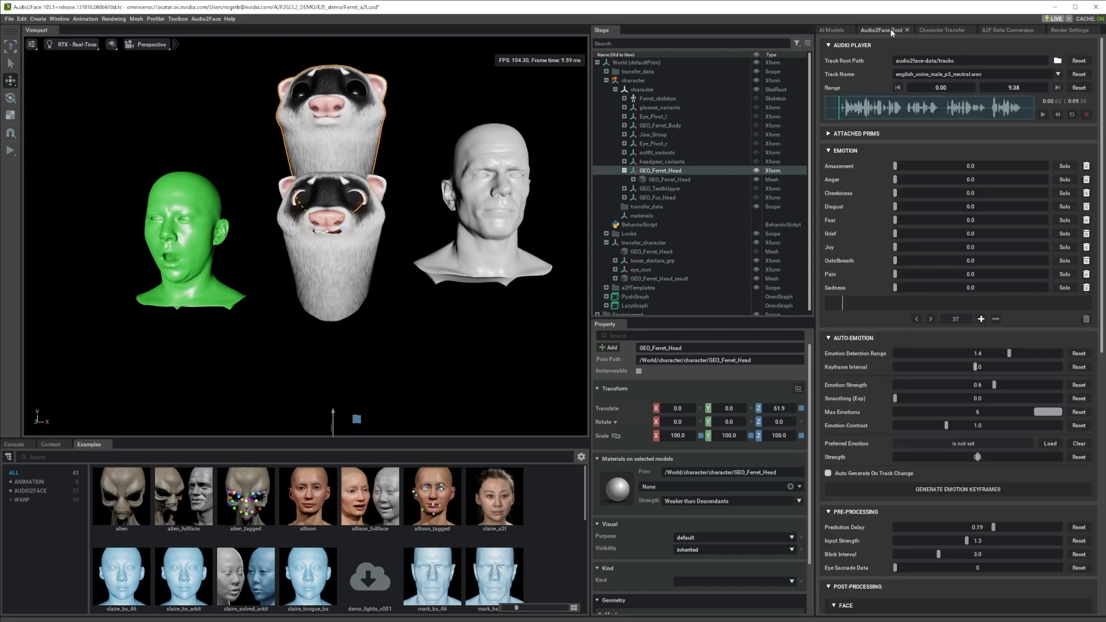
- Scrub the audio track to about the 5-second mark and compare the solved blendshape head with the transferred ferret head
mouse_move(838, 115)
left_mouse_down()
mouse_move(1037, 104)
mouse_move(843, 109)
left_mouse_up()
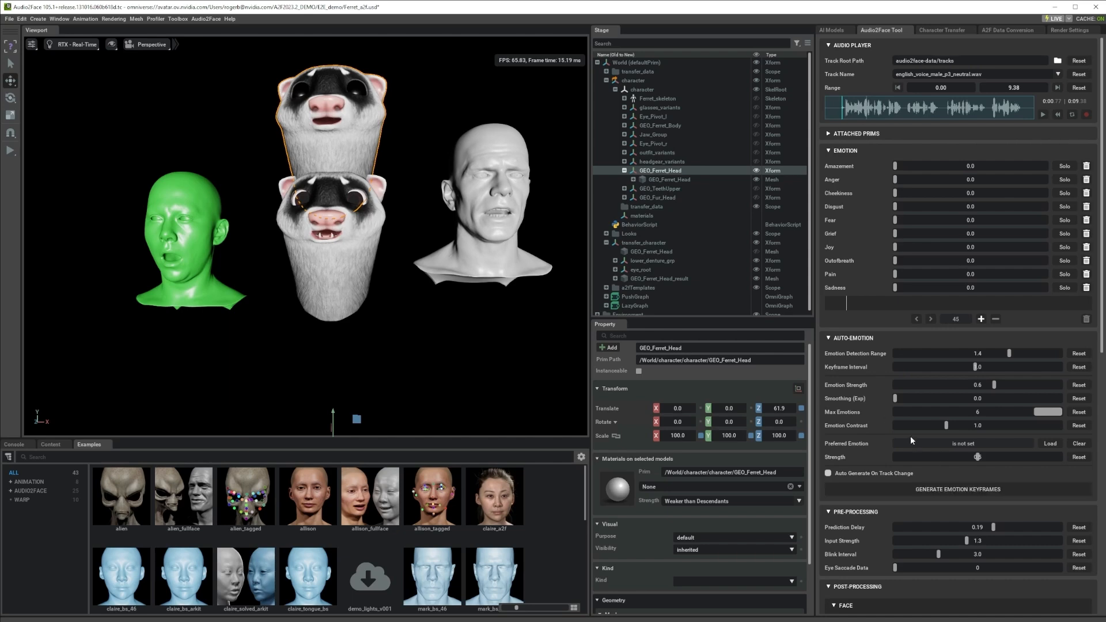
left_click_drag(864, 111, 935, 107)
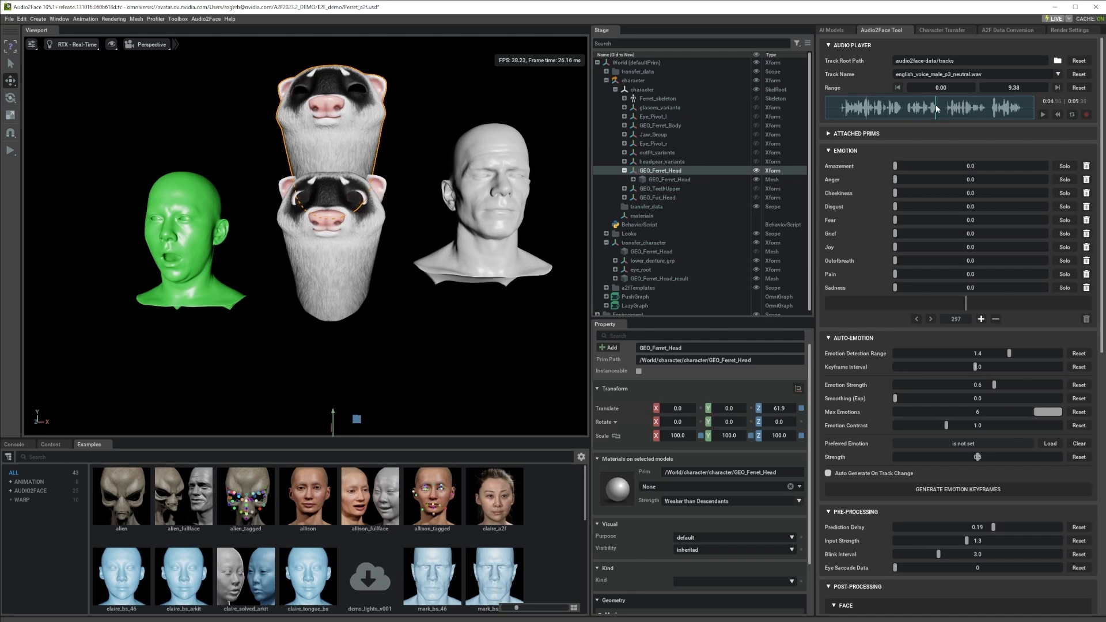
left_click_drag(936, 107, 937, 108)
- Compare the closed eyes of the transferred GEO_Ferret_Head_result and the original GEO_Ferret_Head mesh from the side and front, selecting each head
left_click_drag(346, 210, 325, 139, "alt")
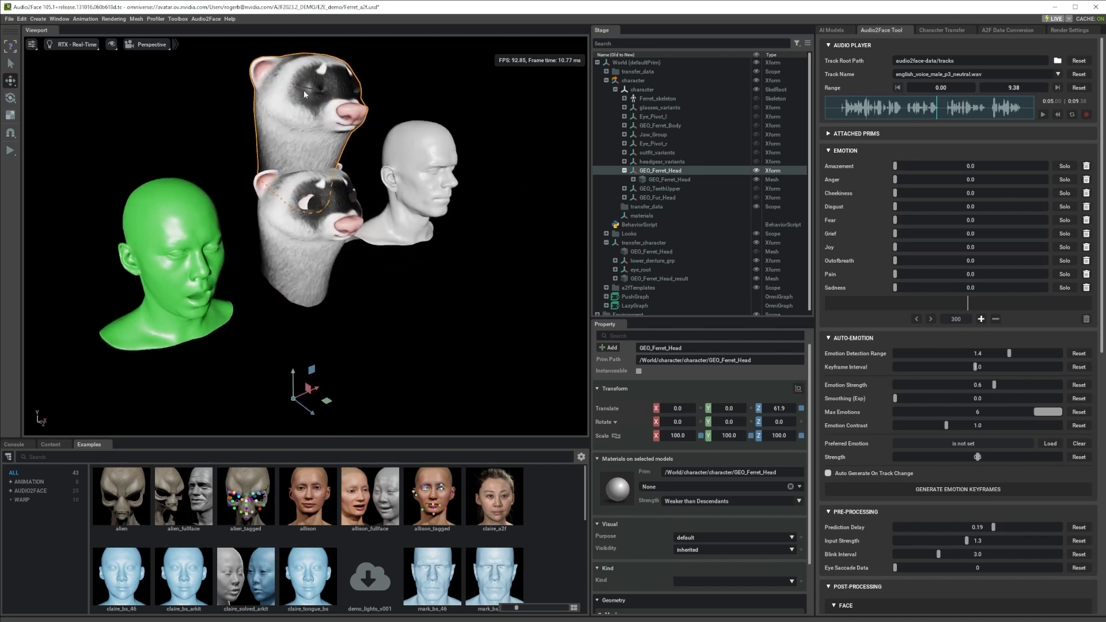
left_click_drag(418, 188, 444, 164, "alt")
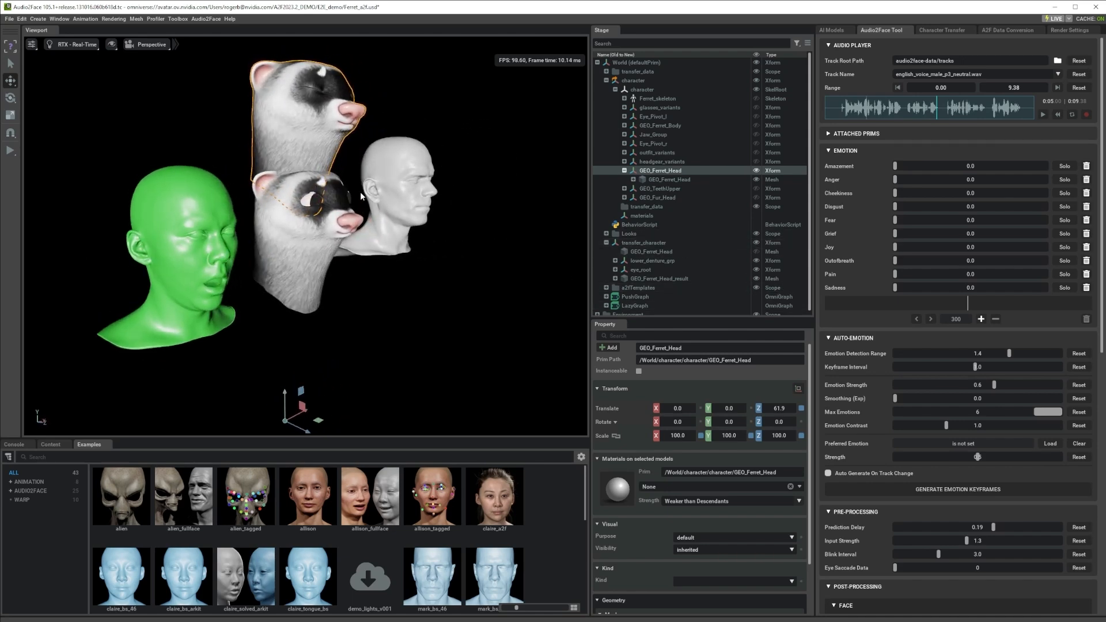
scroll(357, 213, "up", 2)
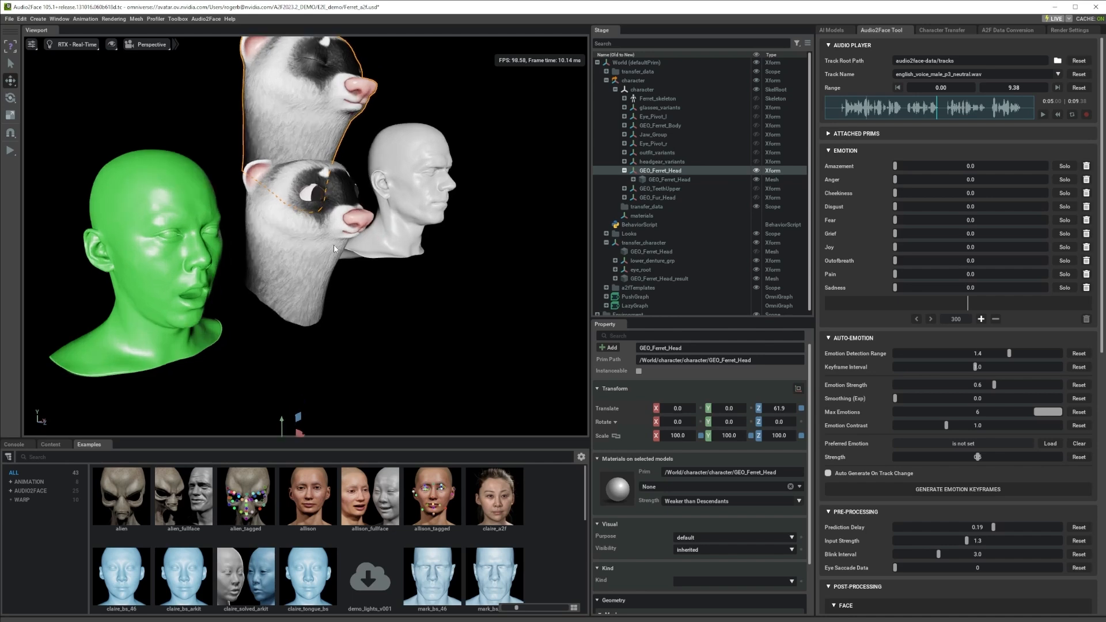
left_click(325, 172)
left_click_drag(349, 189, 185, 180, "alt")
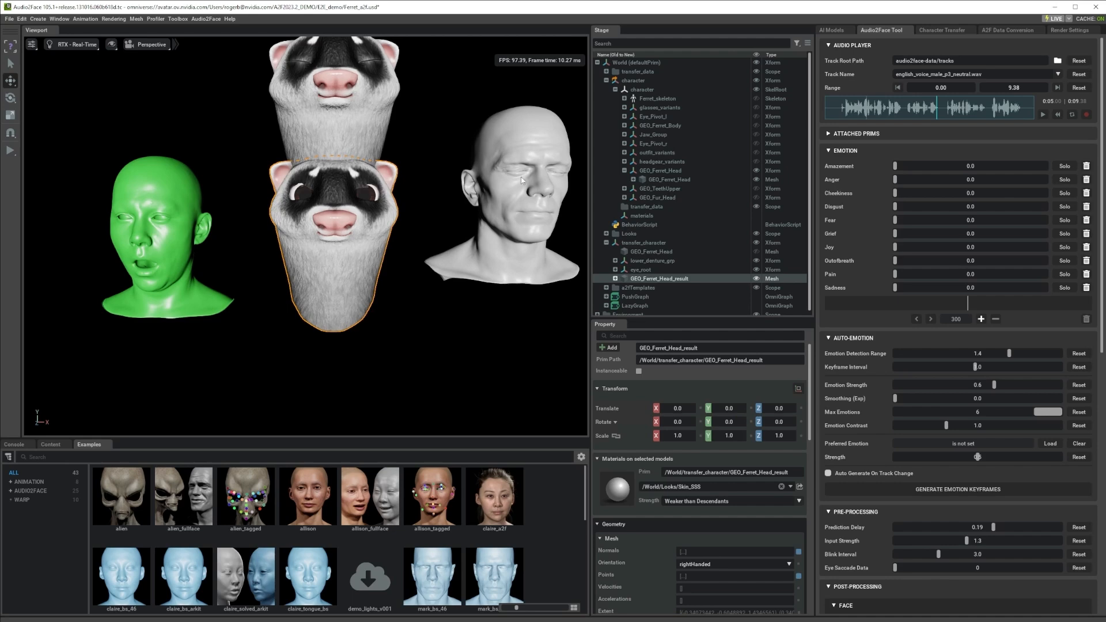
left_click(351, 130)
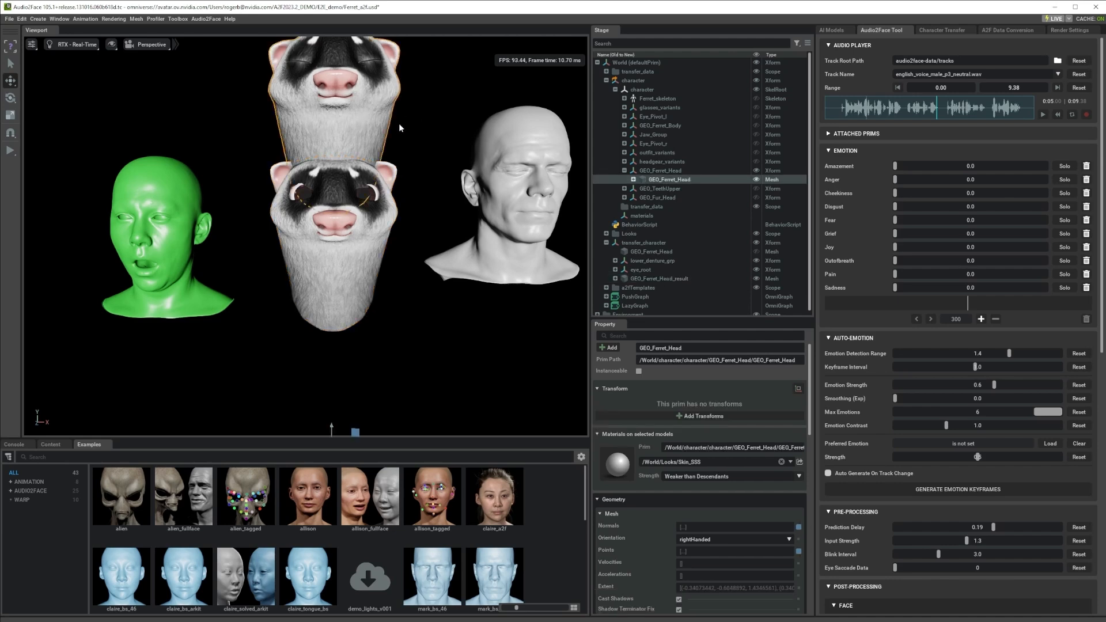
middle_click_drag(399, 127, 390, 194)
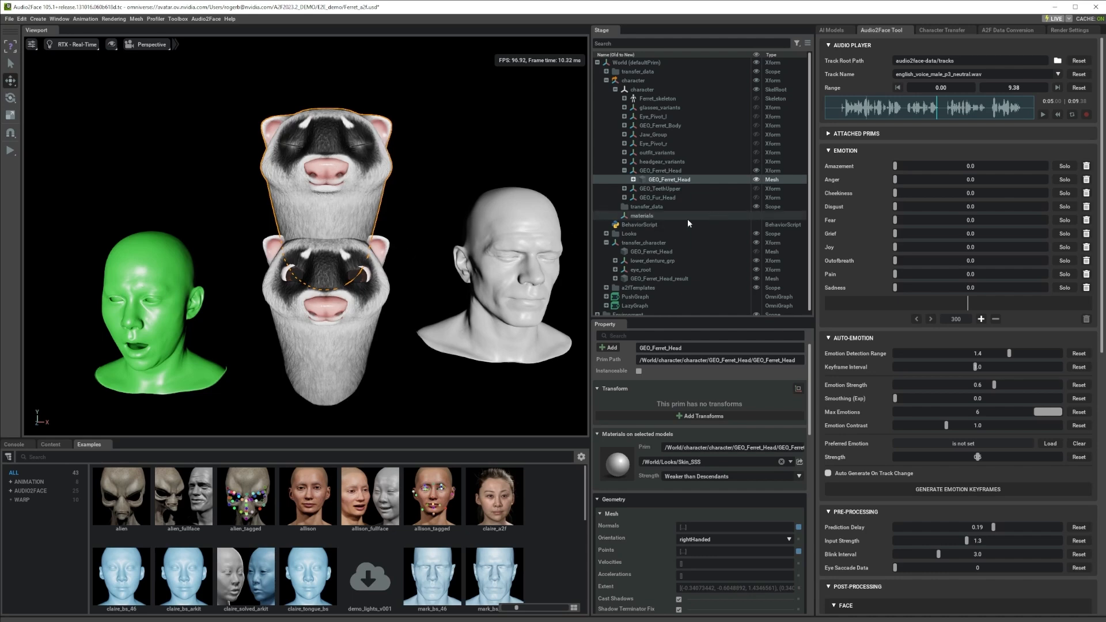
- Review the blendshapes under the original GEO_Ferret_Head mesh and look through the nodes in LazyGraph
left_click(634, 179)
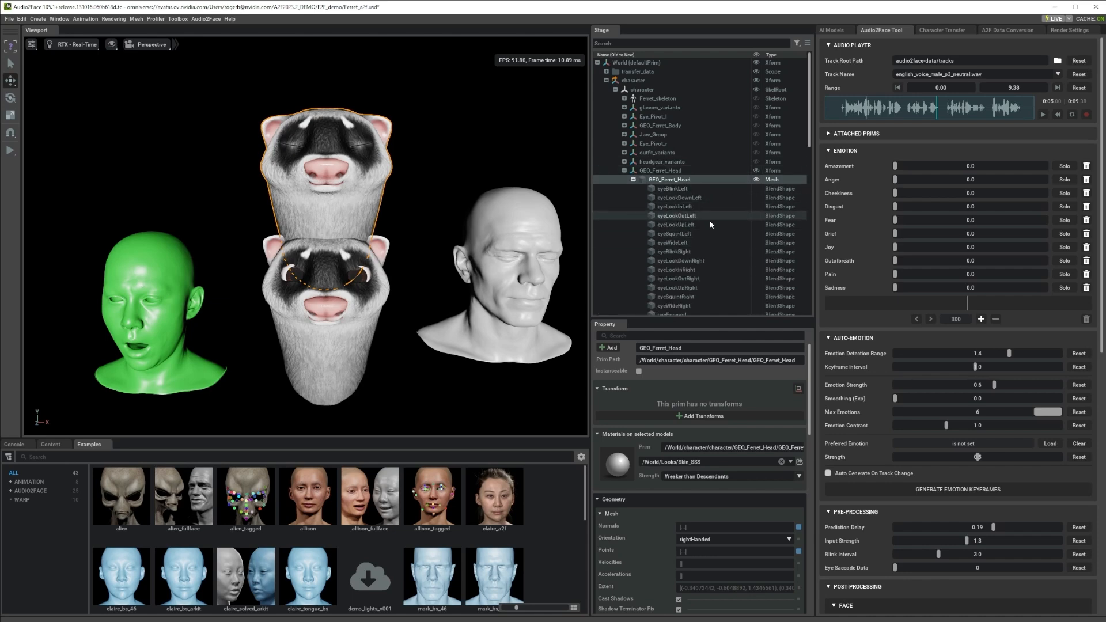
left_click(624, 170)
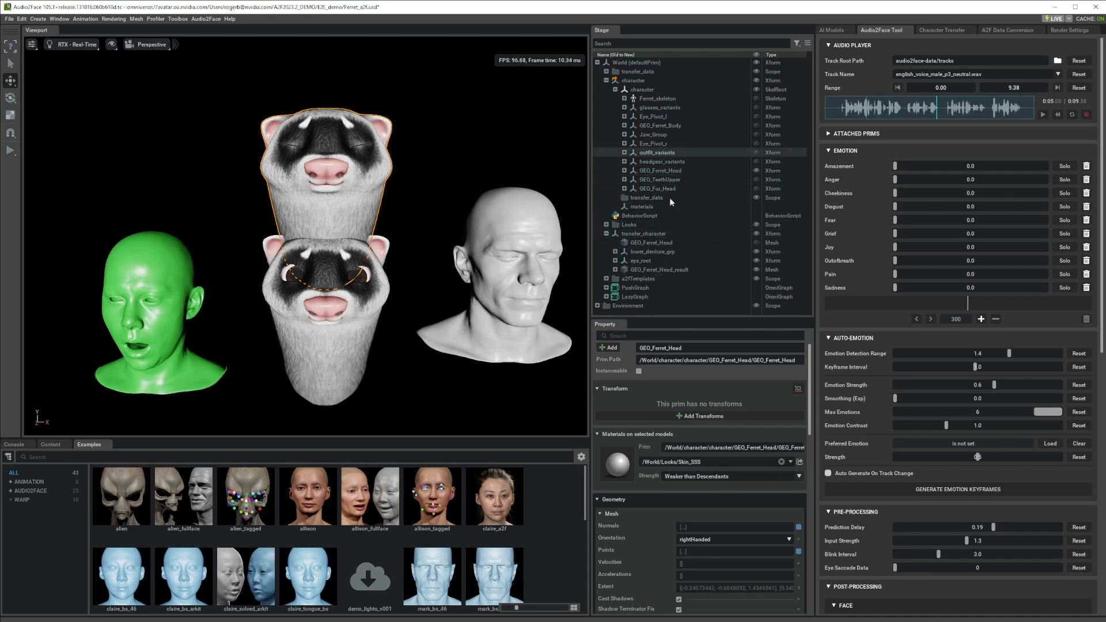
left_click(607, 298)
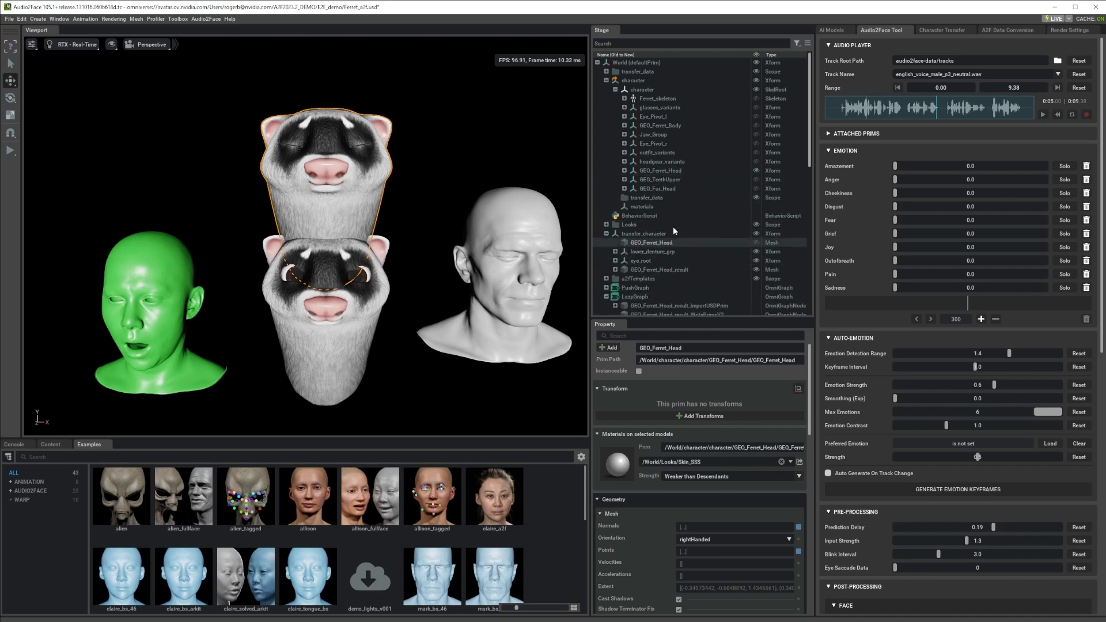
scroll(673, 227, "down", 5)
scroll(663, 182, "down", 5)
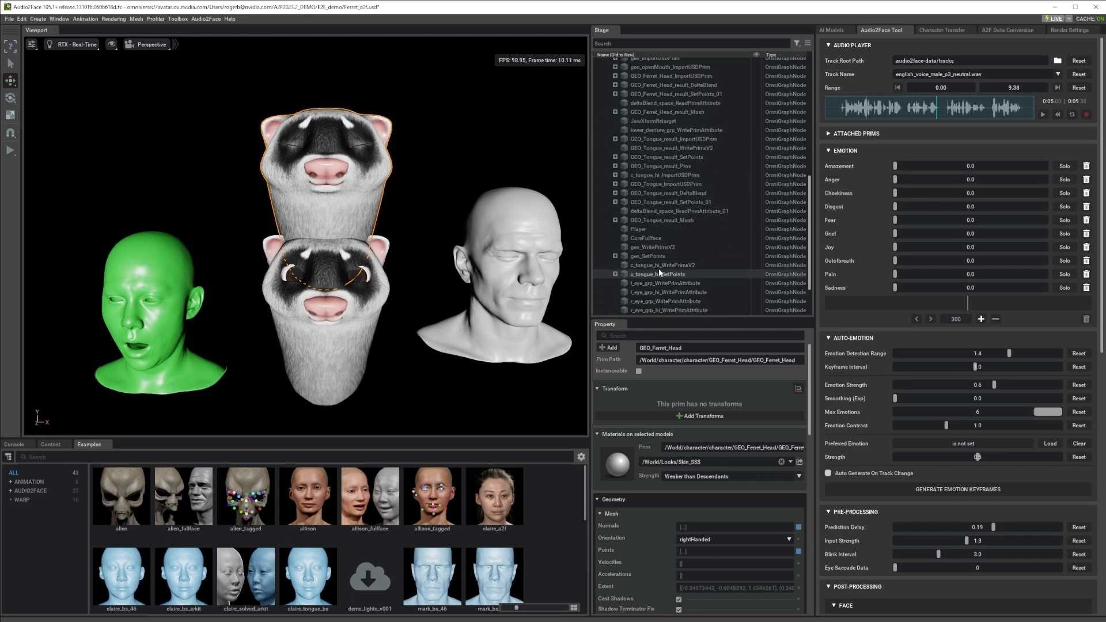
- Select the blendshape solver /World/LazyGraph/BlendshapeSolve in the data conversion settings and enlarge the view of its properties
left_click(1001, 30)
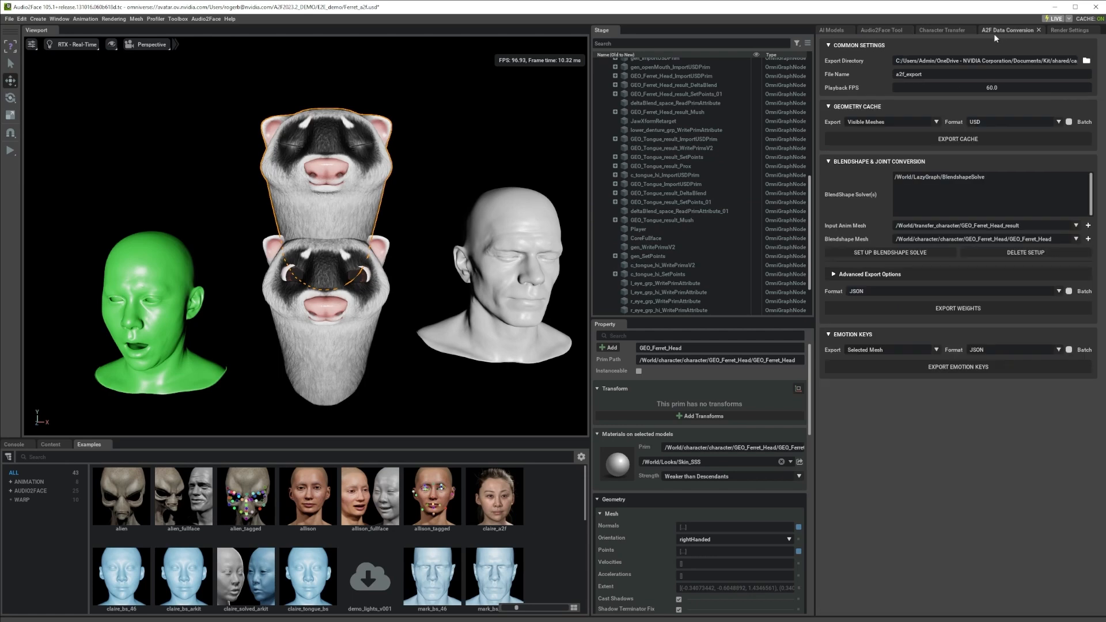
left_click(939, 176)
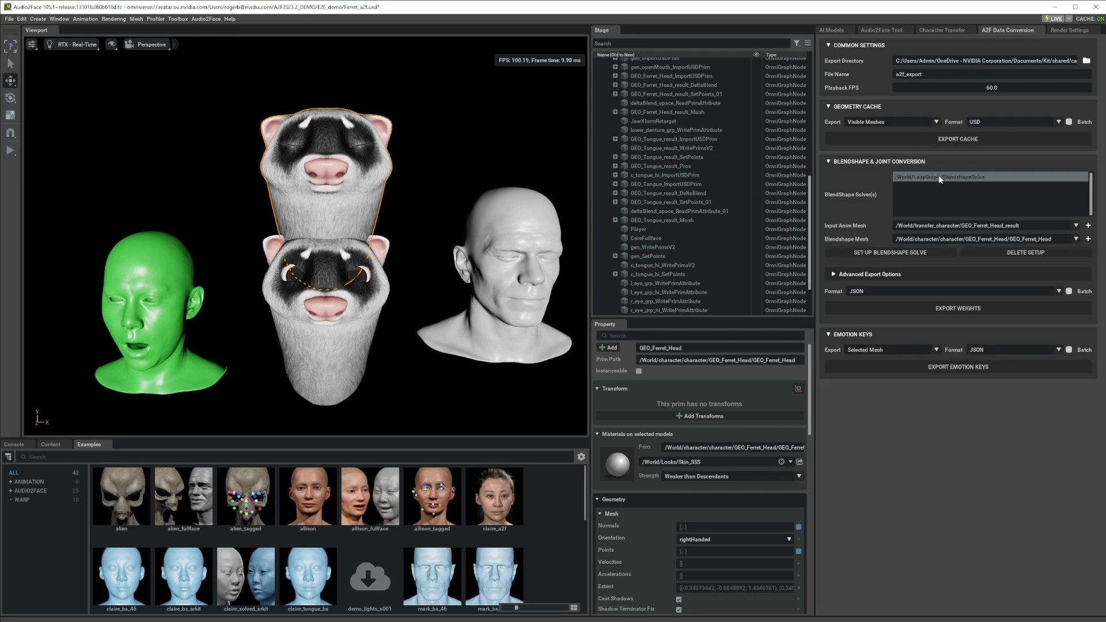
left_click_drag(666, 317, 666, 52)
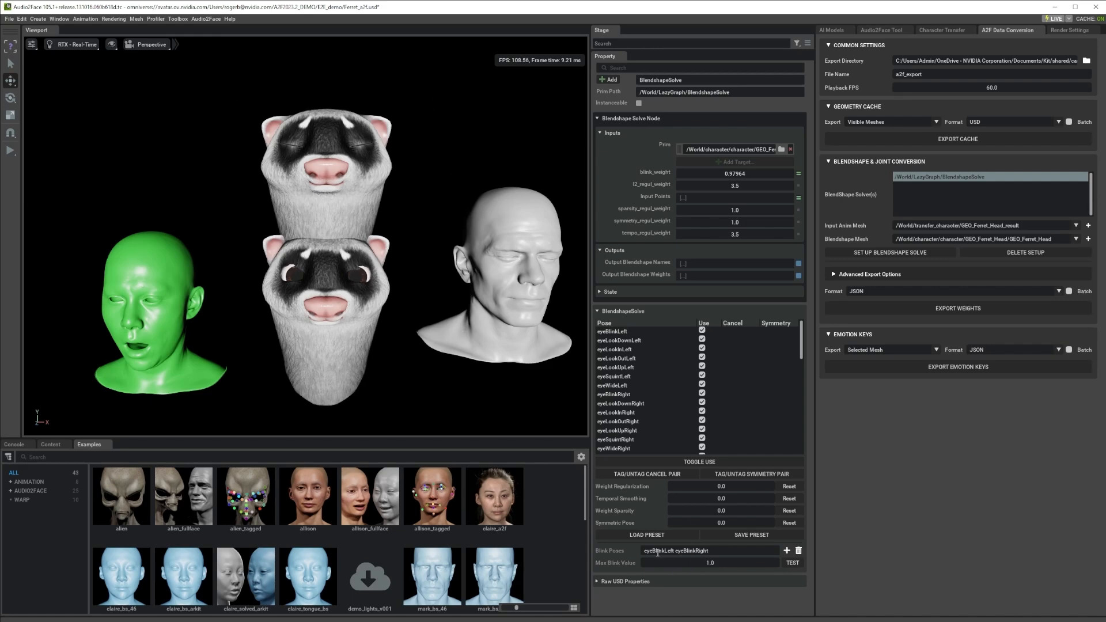
- Clear the solver's blink poses and scrub the audio track to check the original head's eyes
left_click(799, 552)
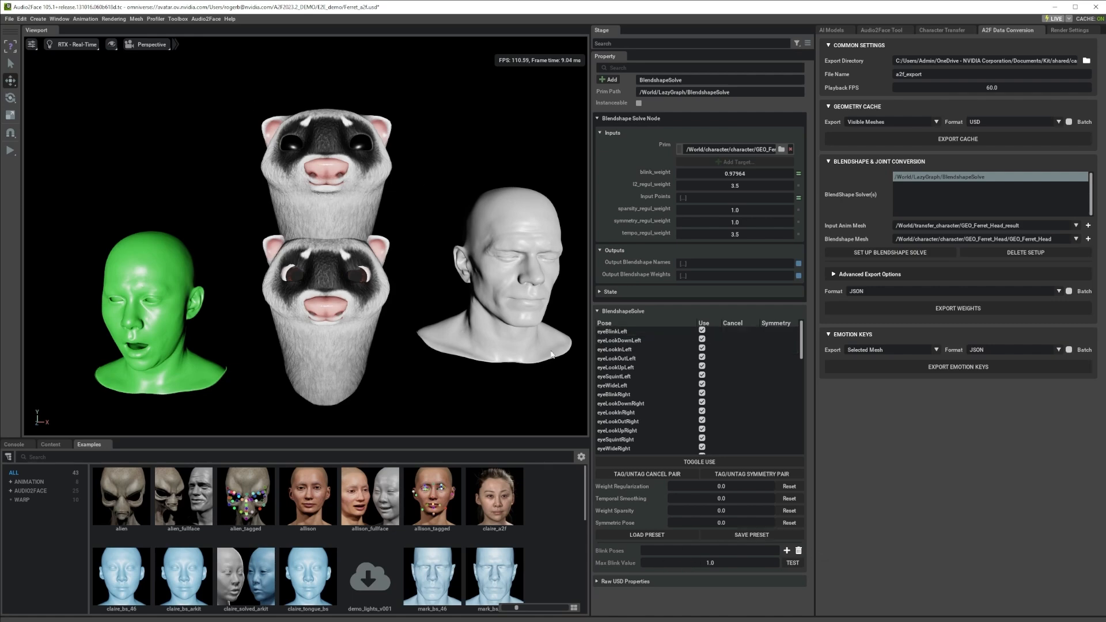
left_click(878, 30)
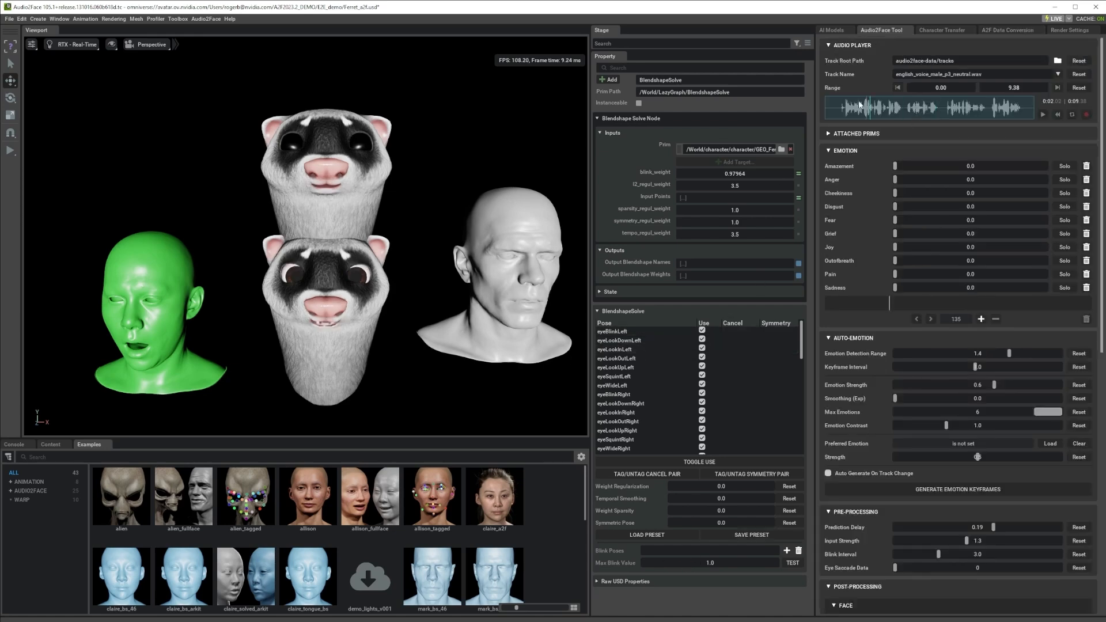
left_click(929, 109)
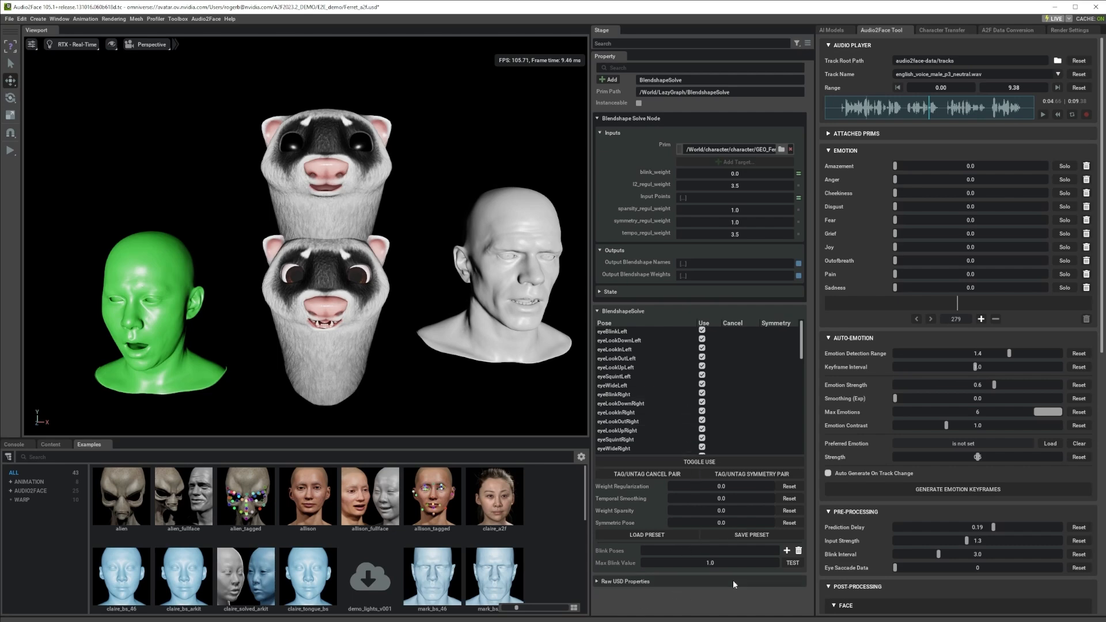
- Assign eyeBlinkLeft and eyeBlinkRight as the solver's blink poses and run the blink test
left_click(624, 335)
left_click(615, 395, "ctrl")
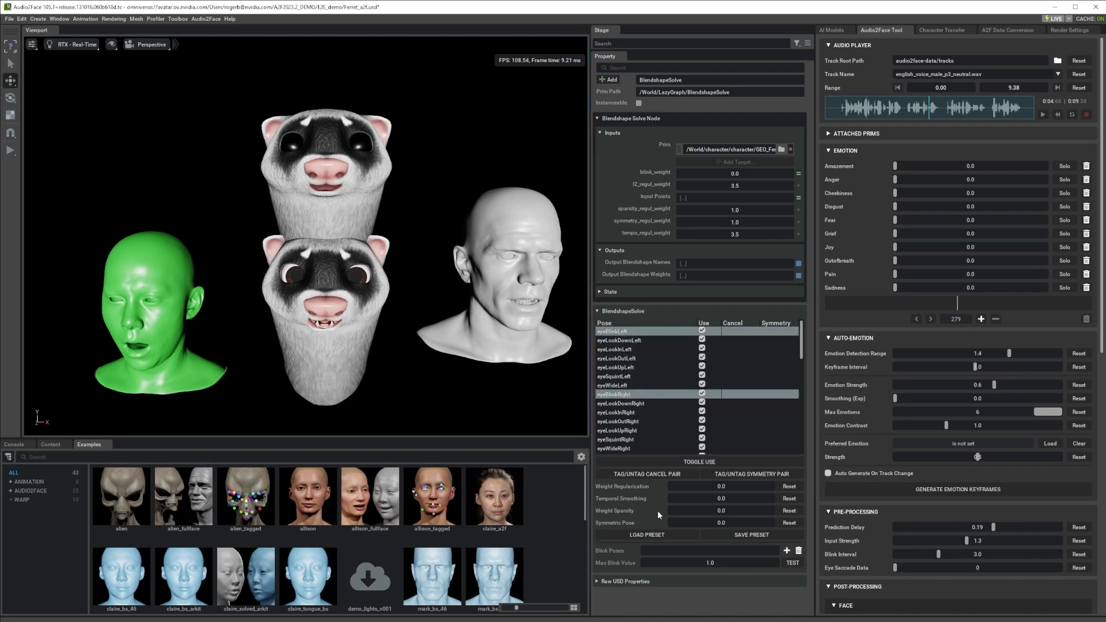
left_click(786, 551)
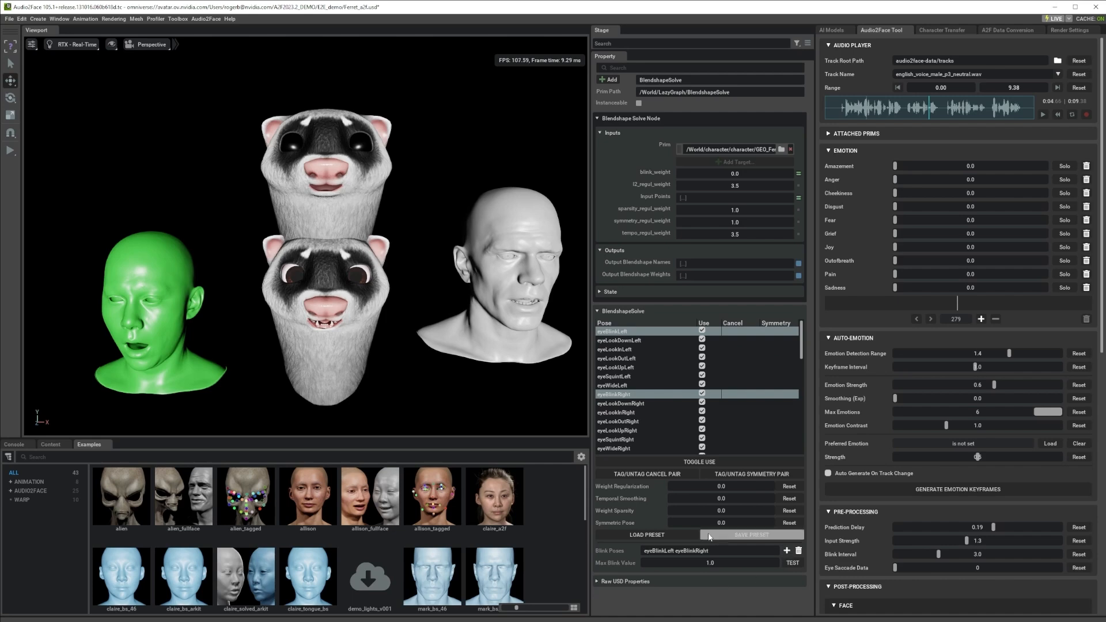
left_click(799, 565)
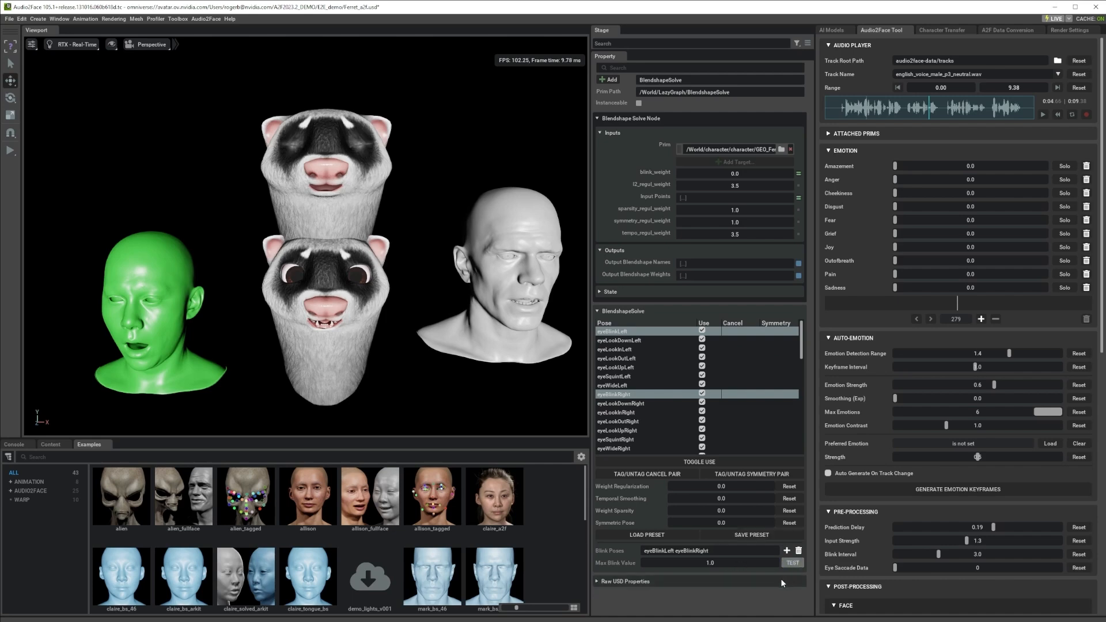
- Try adjusting the solver's Max Blink Value and toggle the blink test
mouse_move(713, 562)
left_mouse_down()
mouse_move(679, 566)
mouse_move(733, 568)
mouse_move(657, 565)
mouse_move(705, 560)
left_mouse_up()
double_click(707, 561)
type("1.5")
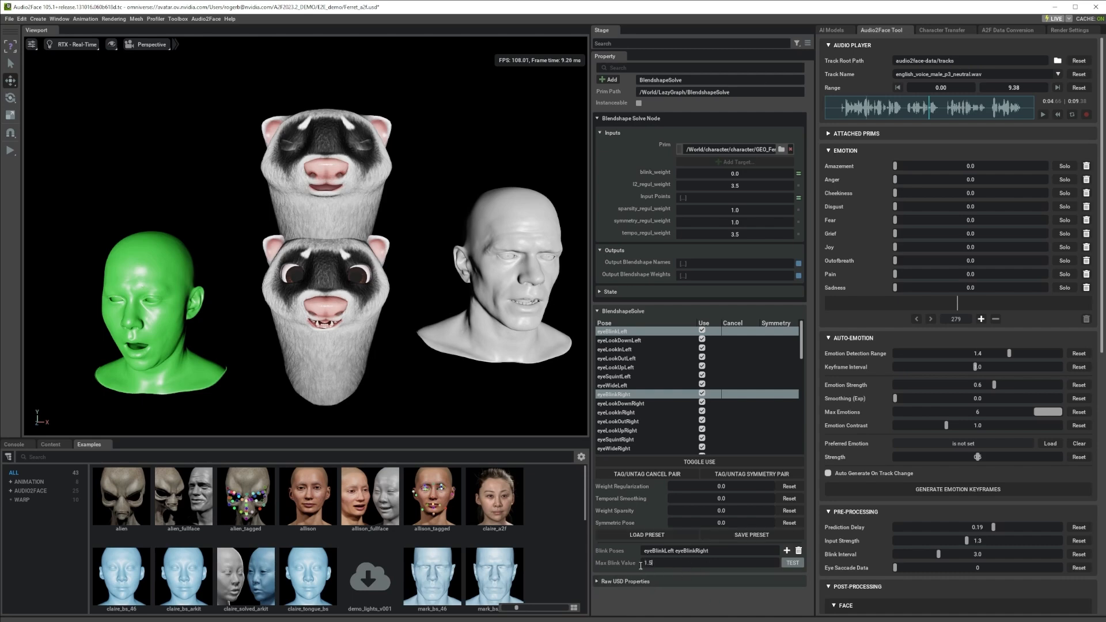
left_click_drag(688, 563, 734, 568)
left_click(795, 563)
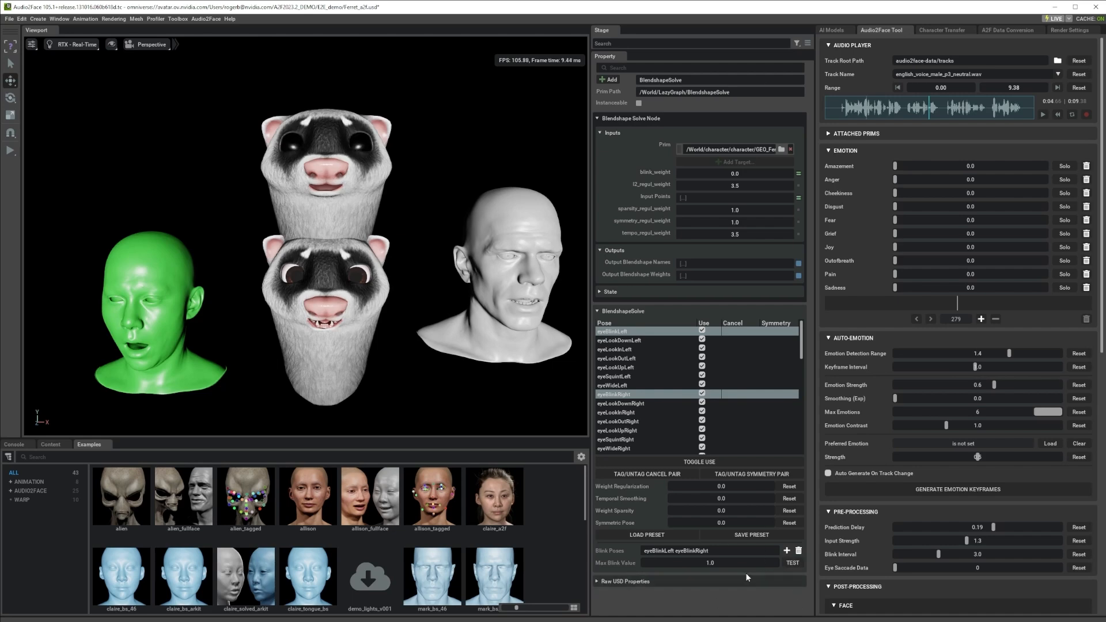
- Check the blink at different points of the audio track and return to the blendshape conversion settings
left_click(870, 116)
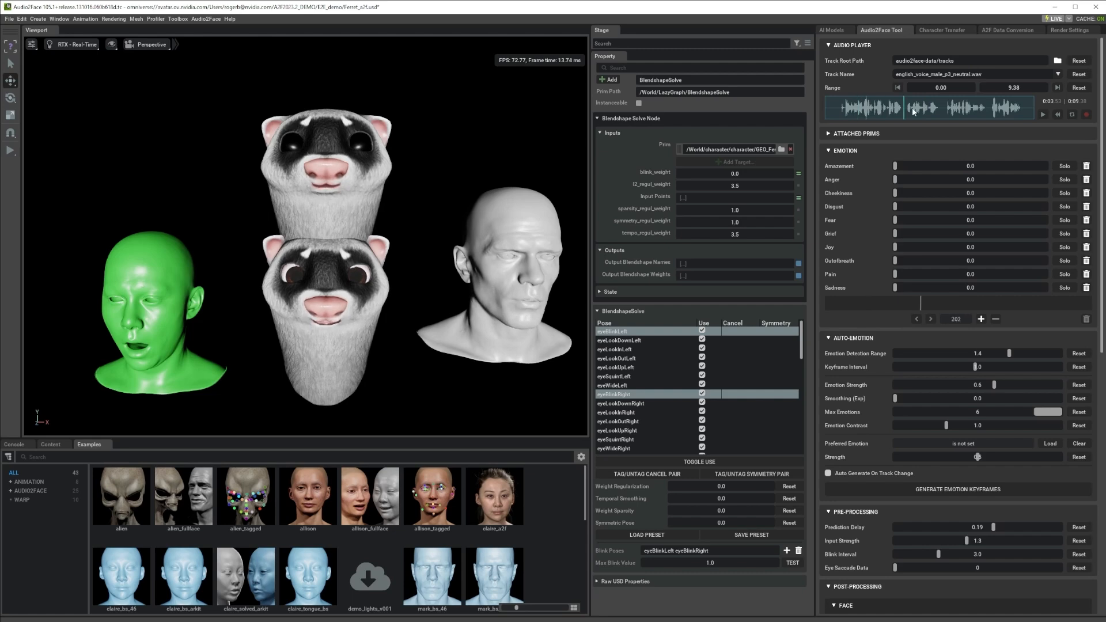
left_click(874, 111)
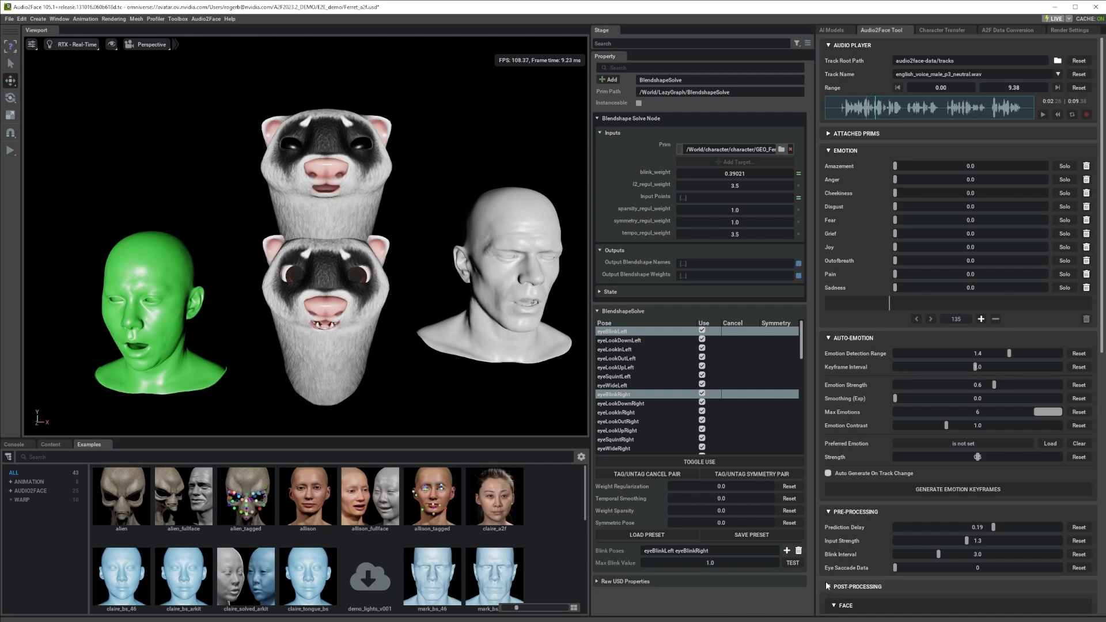
left_click(1009, 30)
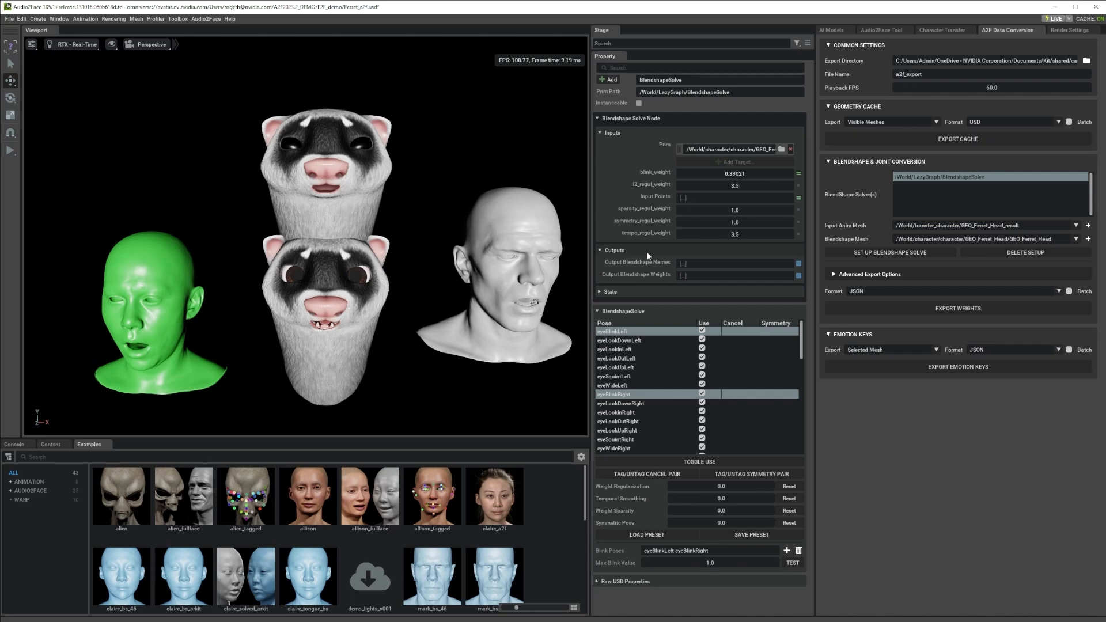
- Set the original GEO_Ferret_Head group's Z translation to 0 and collapse the group in the stage
left_click(320, 122)
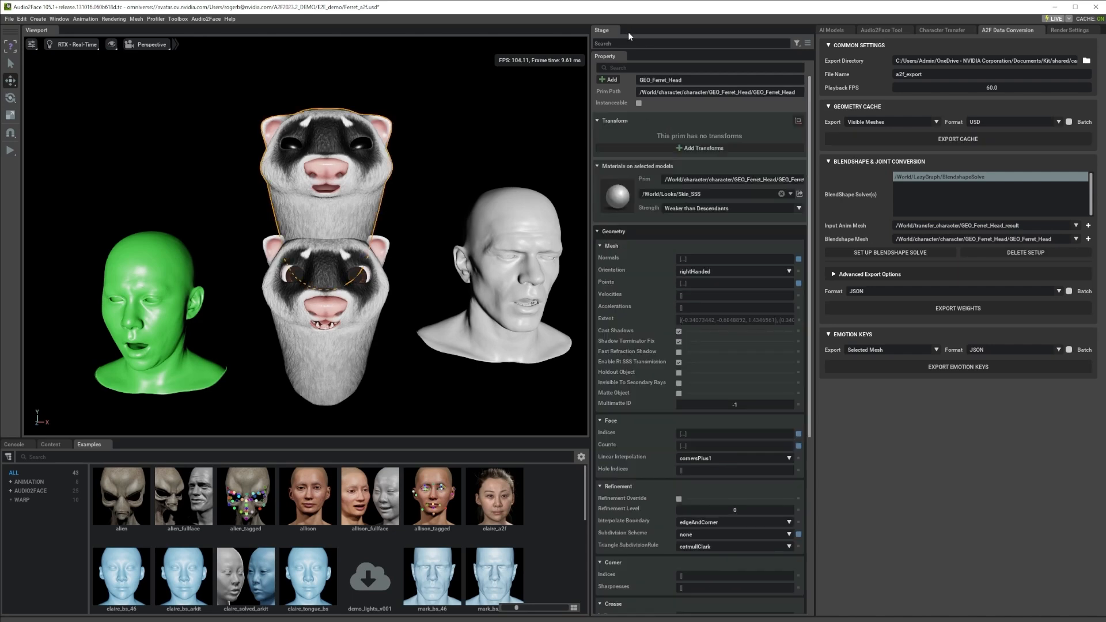
left_click_drag(634, 50, 634, 453)
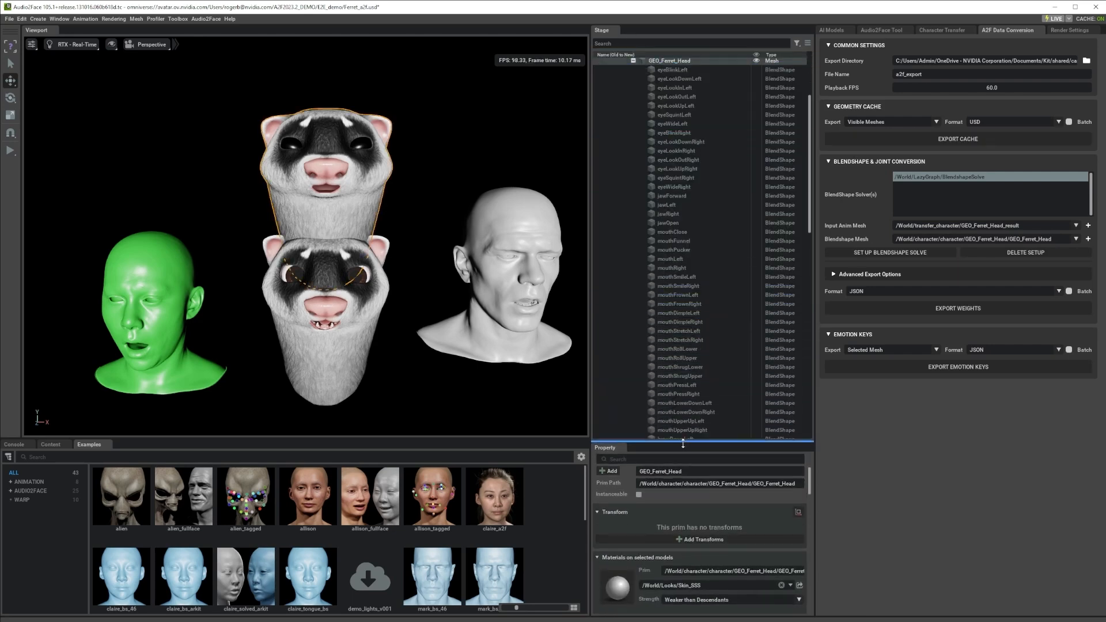
scroll(690, 219, "up", 1)
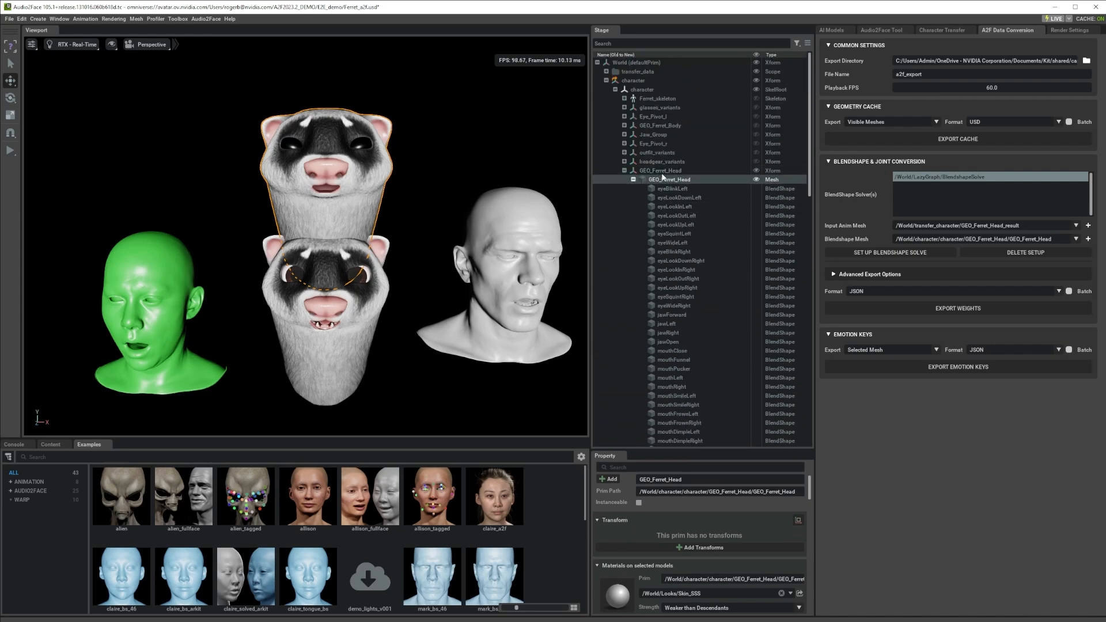
left_click(661, 171)
double_click(778, 540)
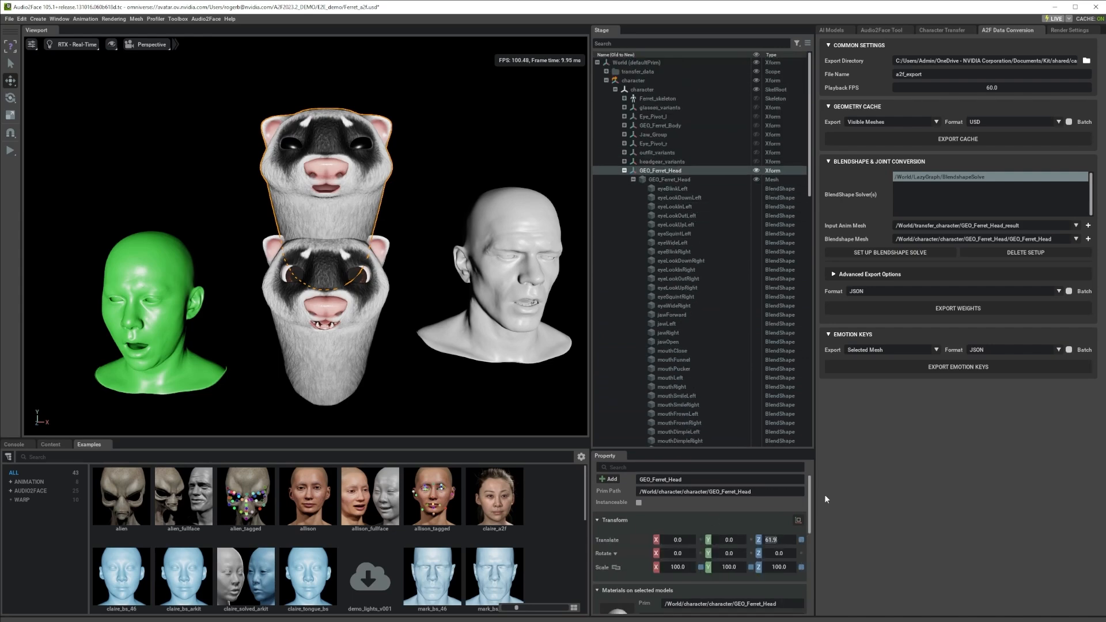
type("0")
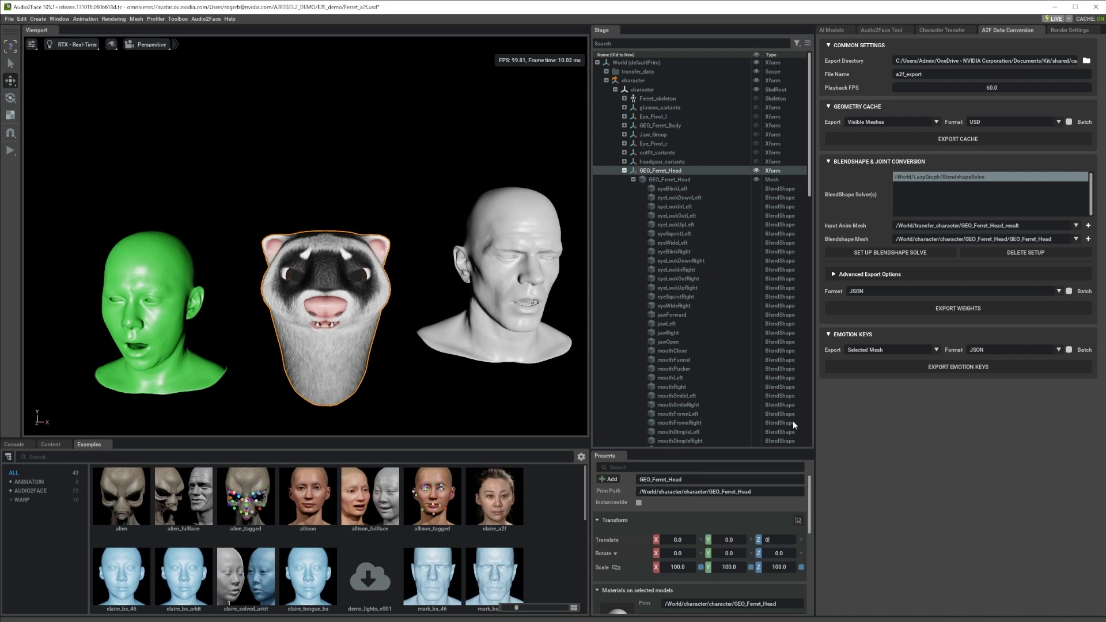
left_click(625, 171)
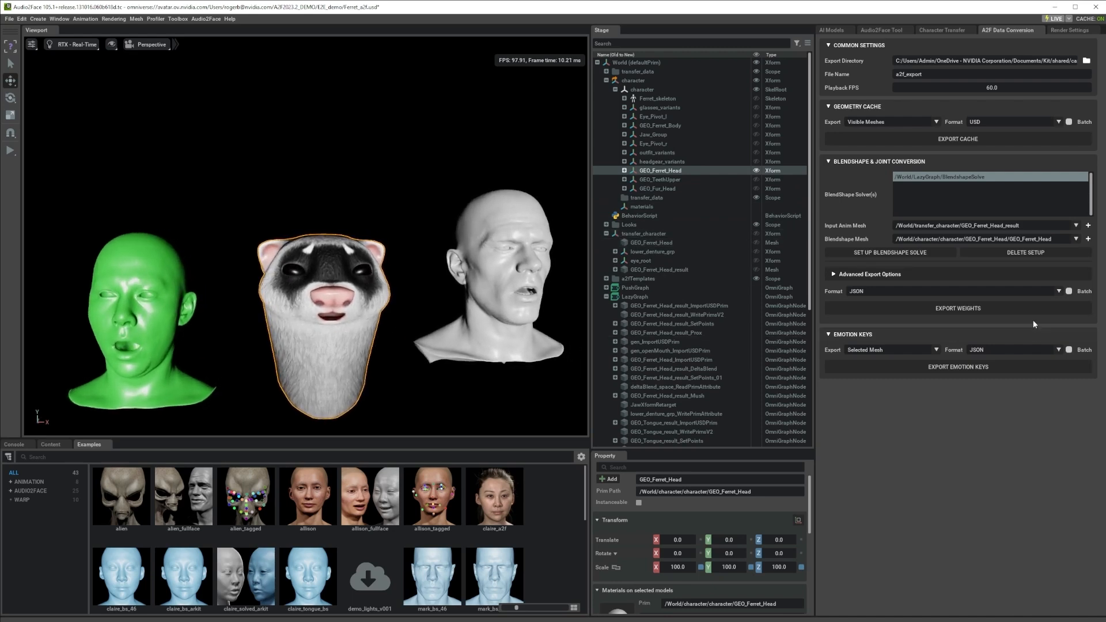
- Make the original character's Ferret_skeleton visible and examine its joints together with the head
left_click(1031, 253)
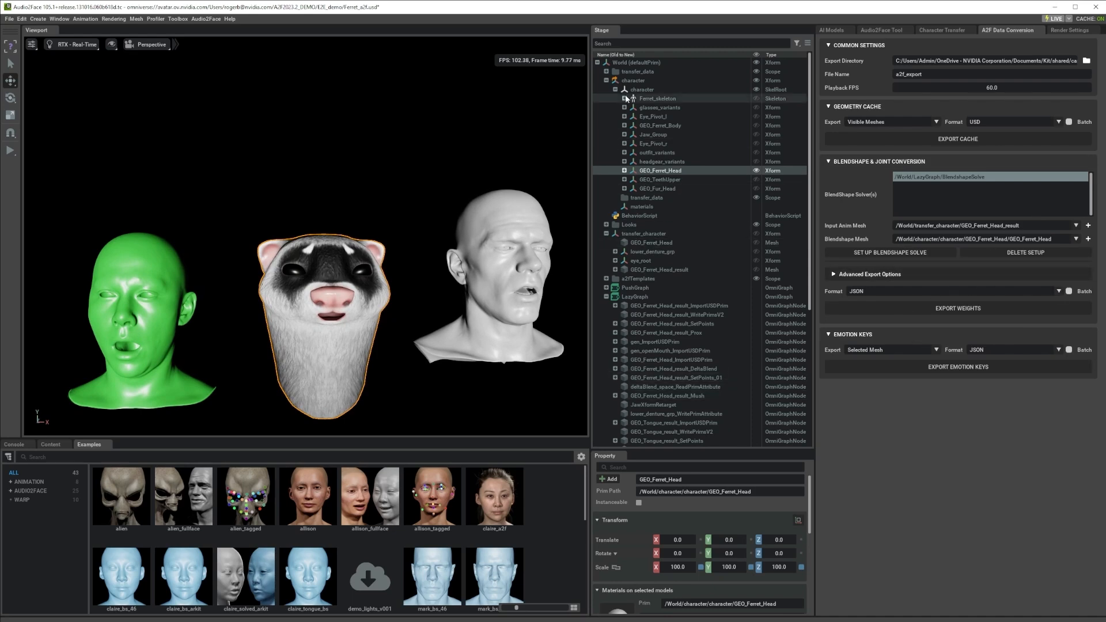
left_click(756, 98)
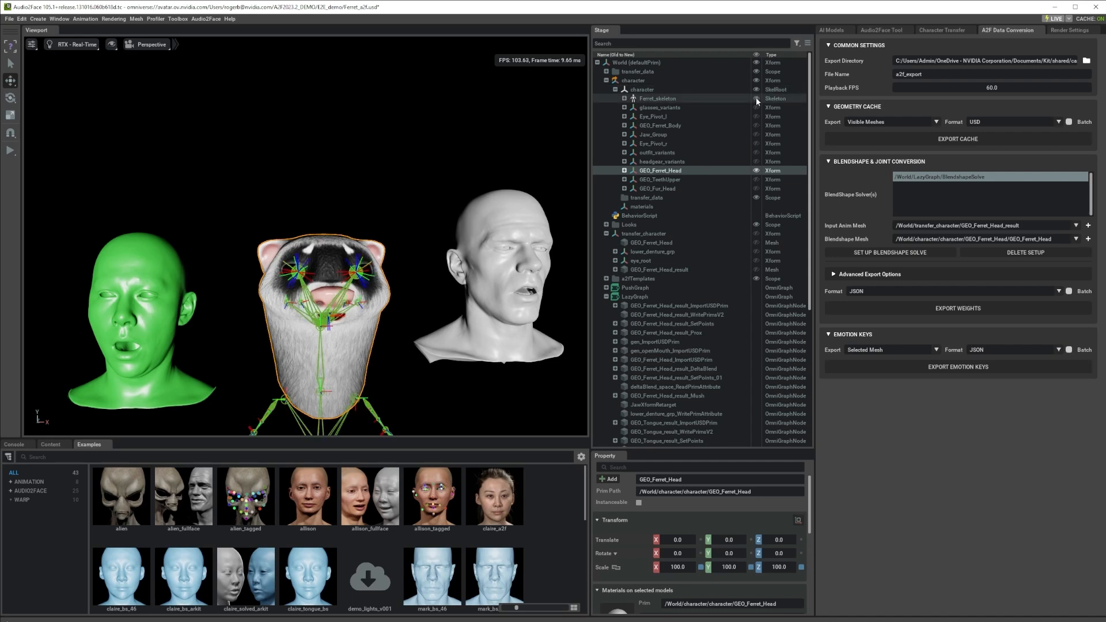
left_click_drag(521, 310, 433, 305, "alt")
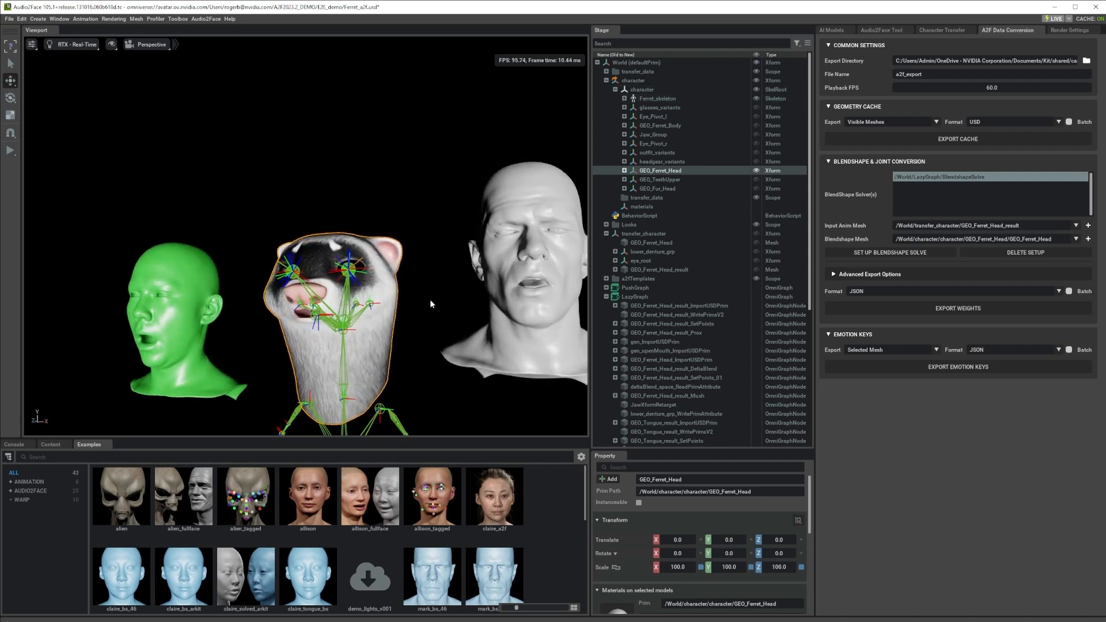
- Expand the blendshape conversion's Advanced Export Options and open the LazyGraph in an enlarged node graph view
left_click(856, 274)
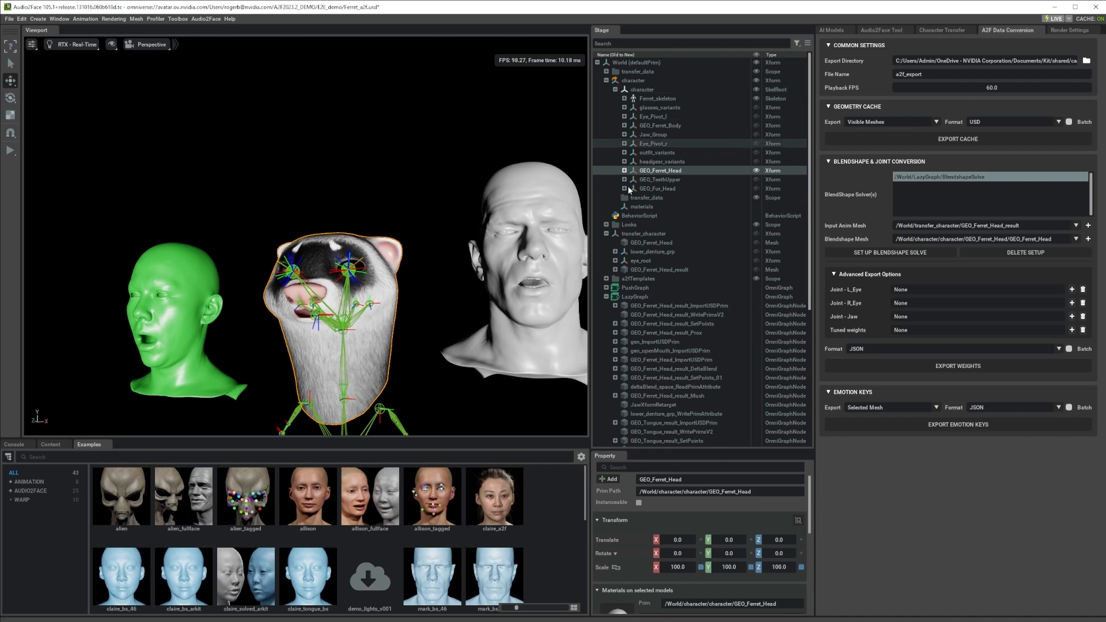
right_click(637, 297)
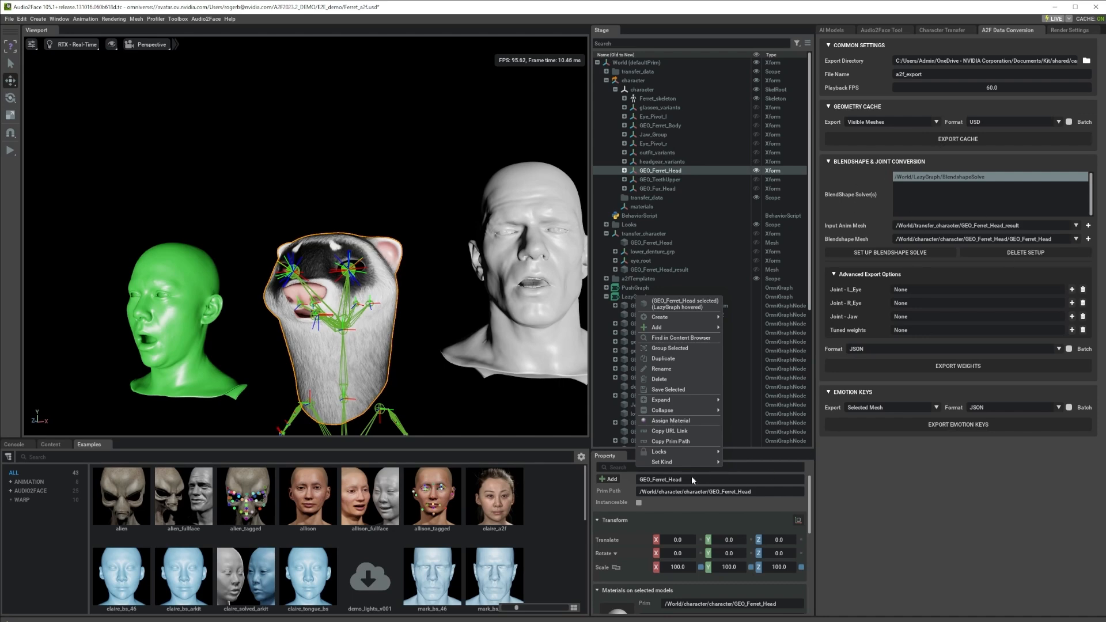
mouse_move(669, 465)
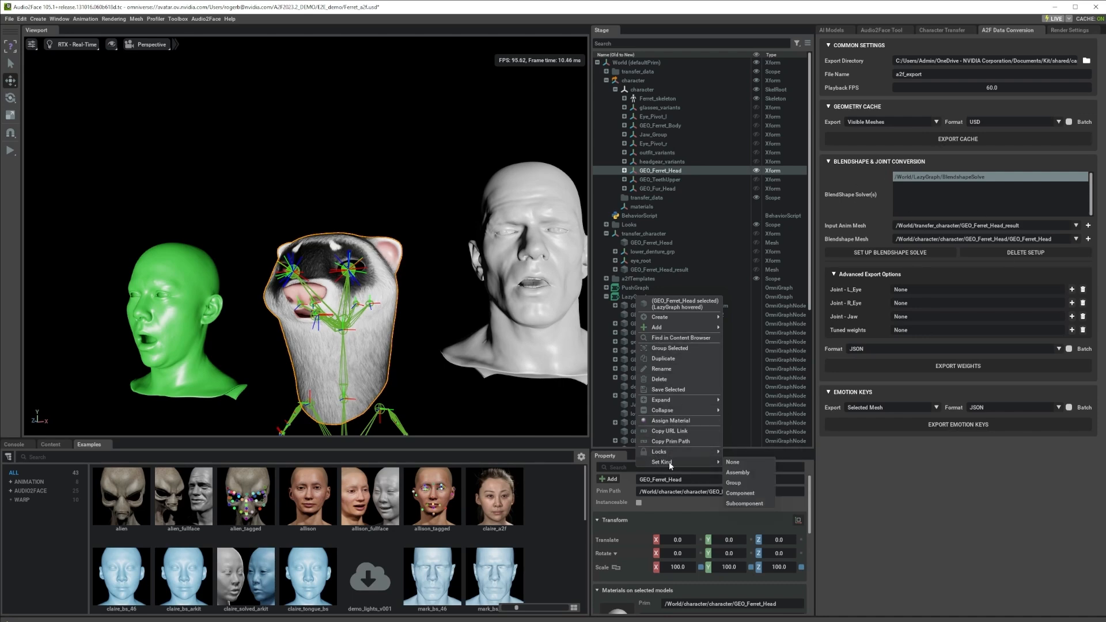
left_click(655, 169)
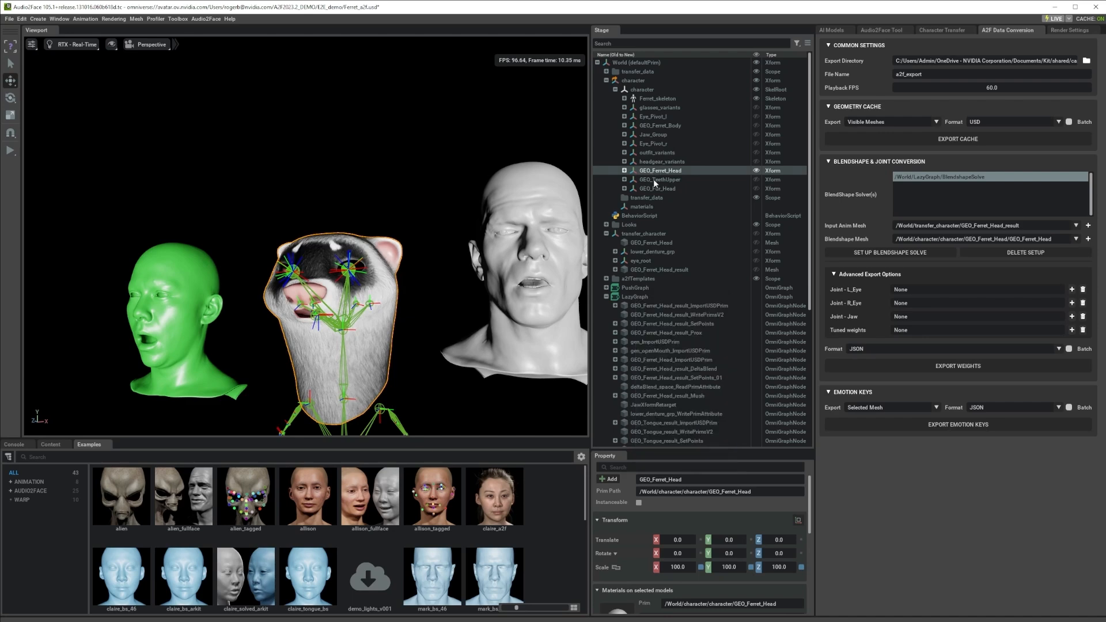
left_click(632, 296)
right_click(633, 297)
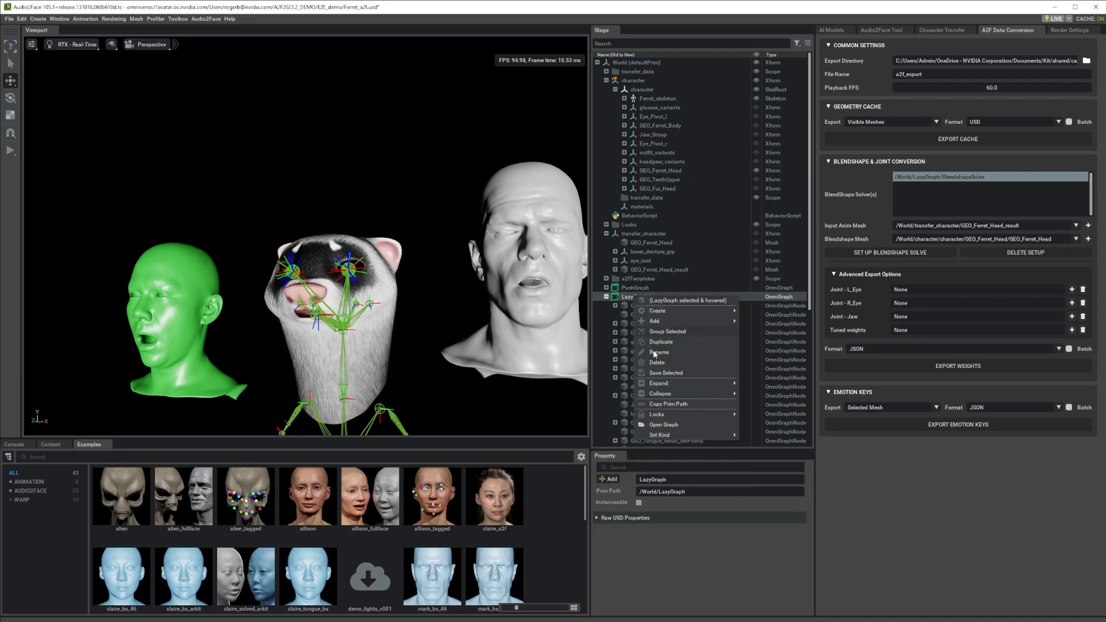
left_click(672, 425)
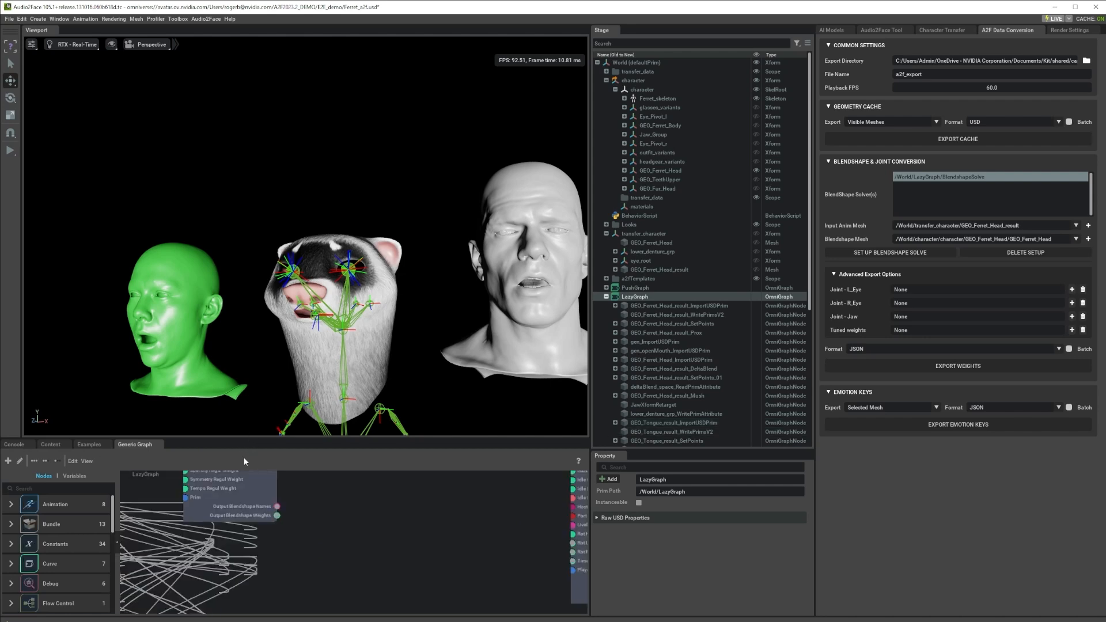
left_click_drag(279, 438, 299, 236)
- Examine the LazyGraph node network from the Audio Player and Audio2Face Core nodes through to the write nodes
scroll(248, 361, "up", 6)
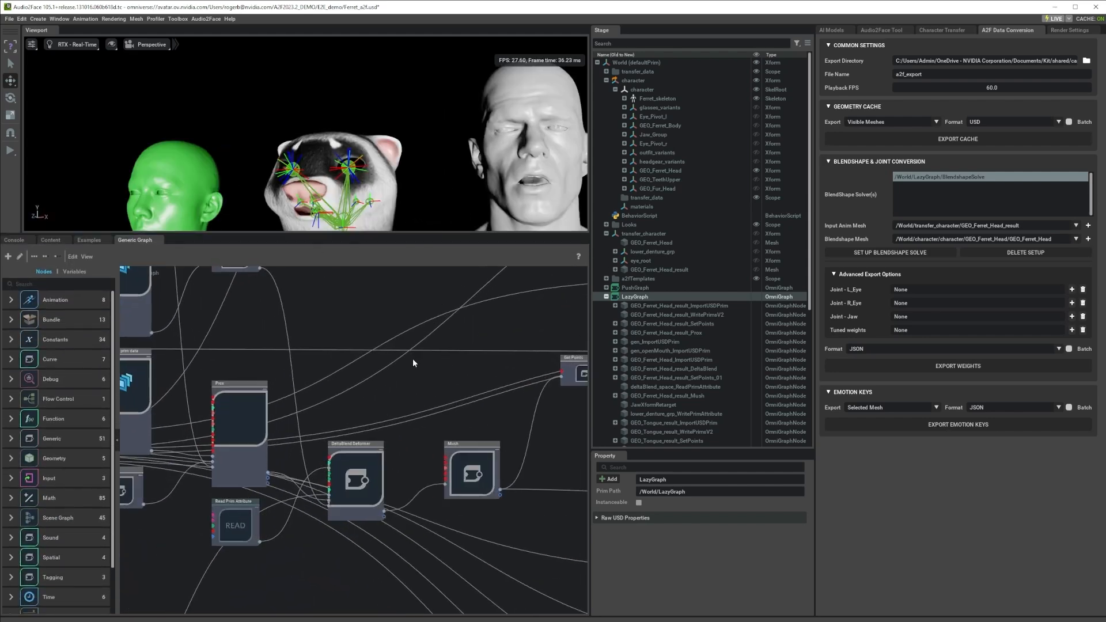
middle_click_drag(413, 358, 350, 404)
middle_click_drag(467, 334, 424, 406)
middle_click_drag(378, 324, 414, 465)
middle_click_drag(467, 337, 260, 469)
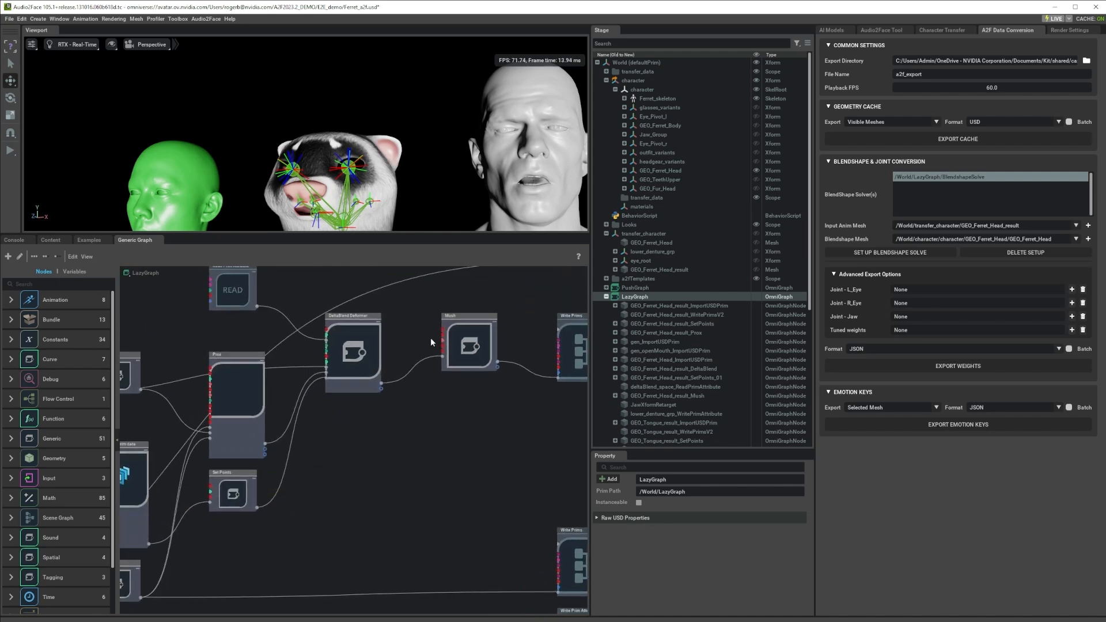
middle_click_drag(556, 451, 415, 425)
middle_click_drag(345, 340, 455, 524)
mouse_move(336, 535)
middle_mouse_down()
mouse_move(280, 523)
mouse_move(502, 355)
mouse_move(419, 321)
middle_mouse_up()
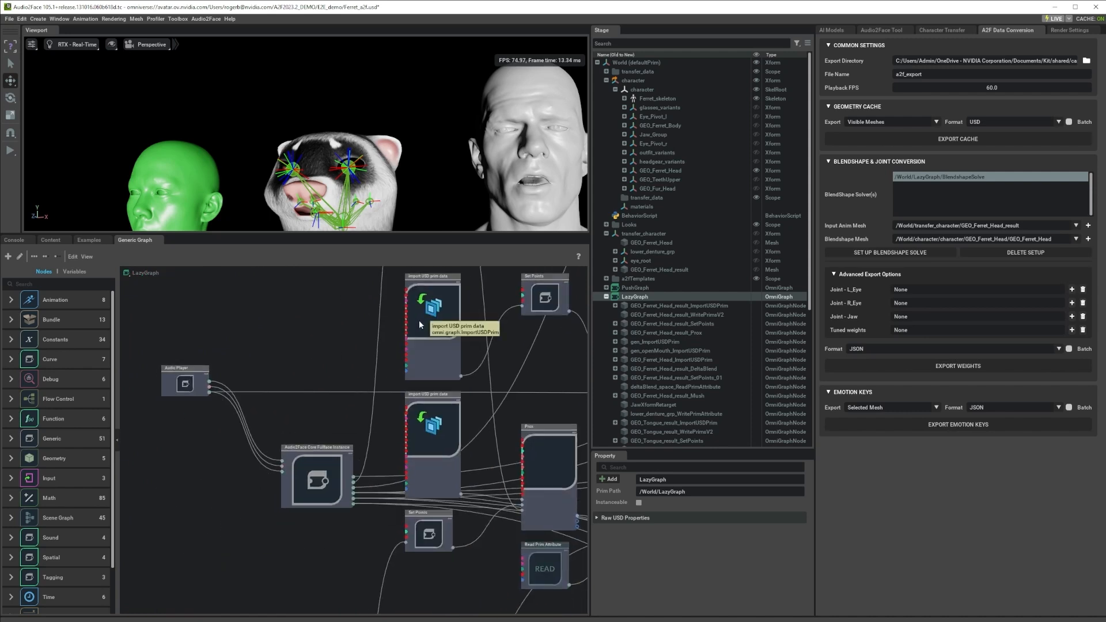
middle_click_drag(360, 432, 480, 369)
scroll(481, 416, "down", 5)
scroll(396, 469, "up", 3)
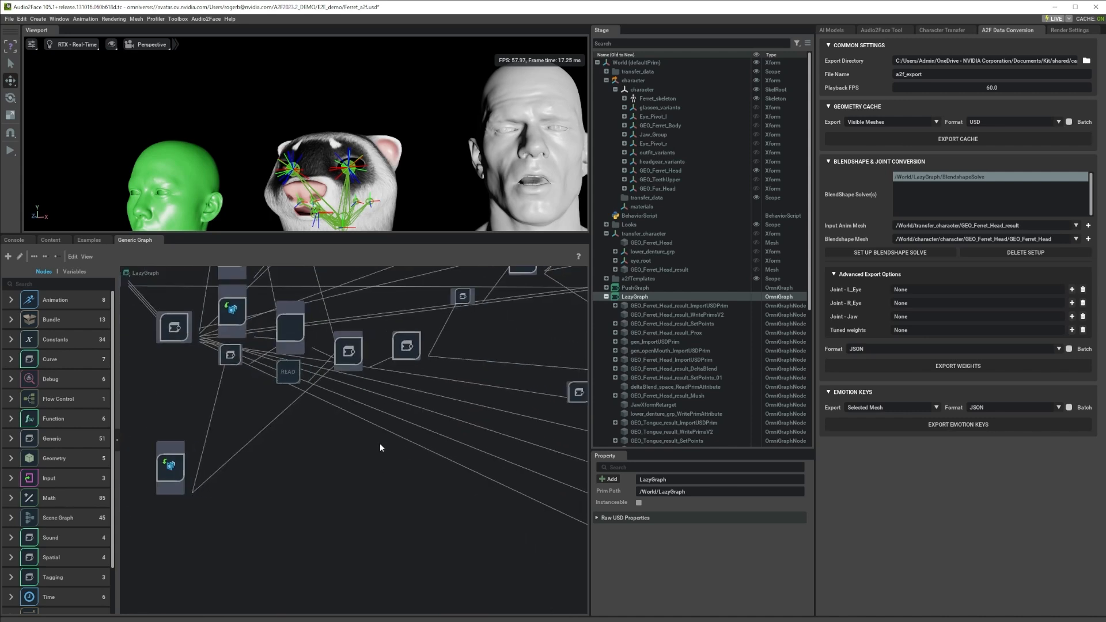
middle_click_drag(380, 447, 203, 459)
scroll(711, 373, "down", 3)
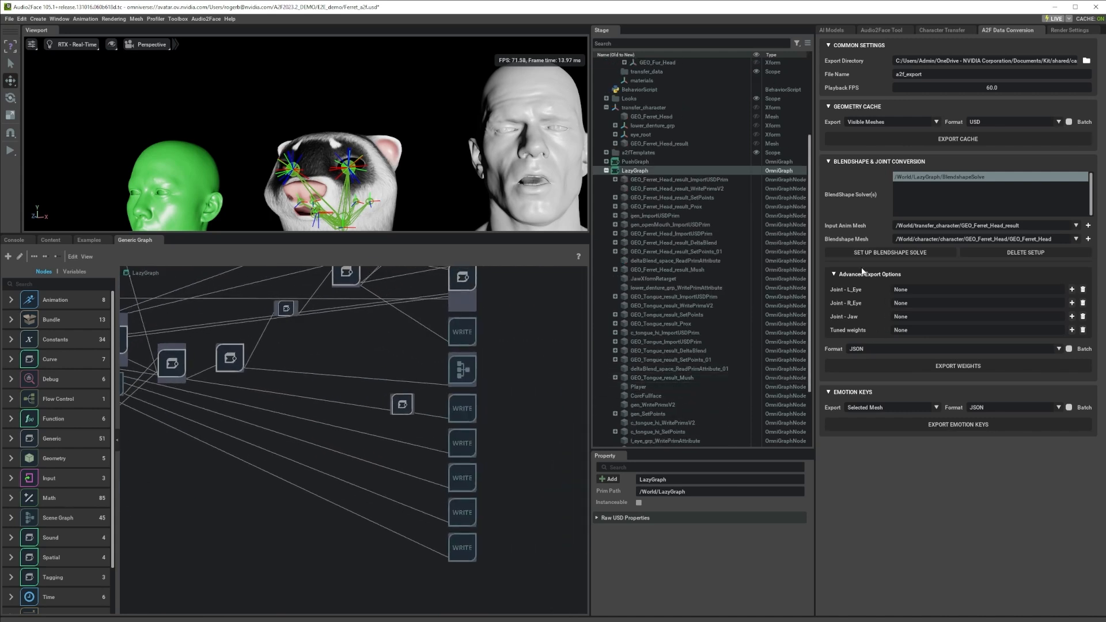
- Locate the BlendshapeSolve node inside LazyGraph and examine its inputs and outputs
scroll(683, 355, "down", 2)
scroll(683, 355, "down", 4)
left_click(651, 398)
middle_click_drag(317, 349, 324, 482)
scroll(341, 432, "up", 6)
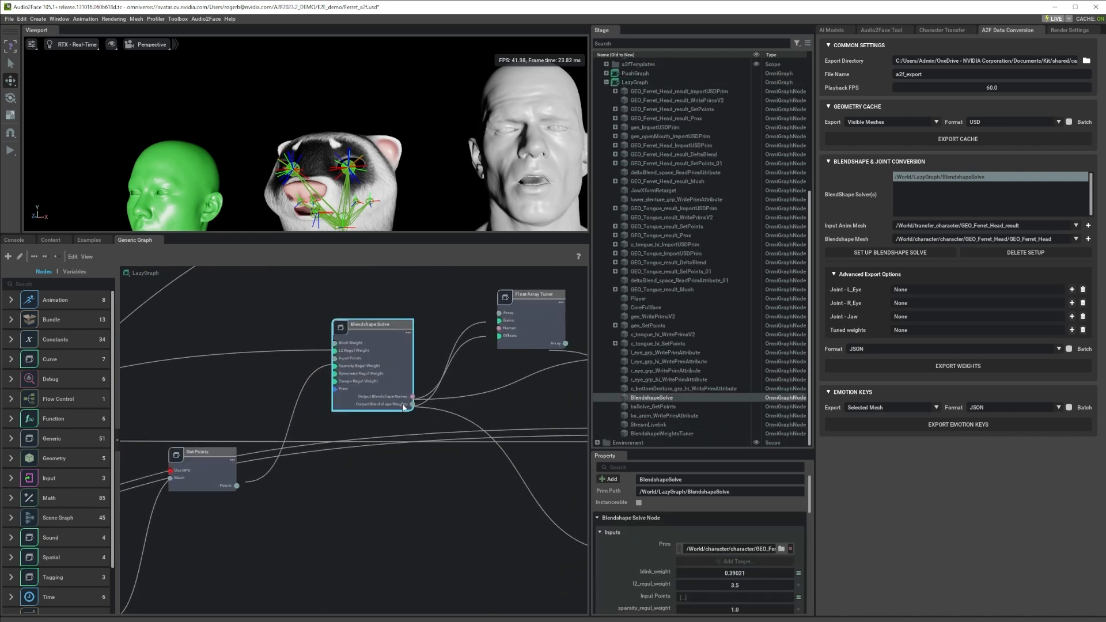
middle_click_drag(382, 417, 353, 486)
middle_click_drag(430, 446, 340, 432)
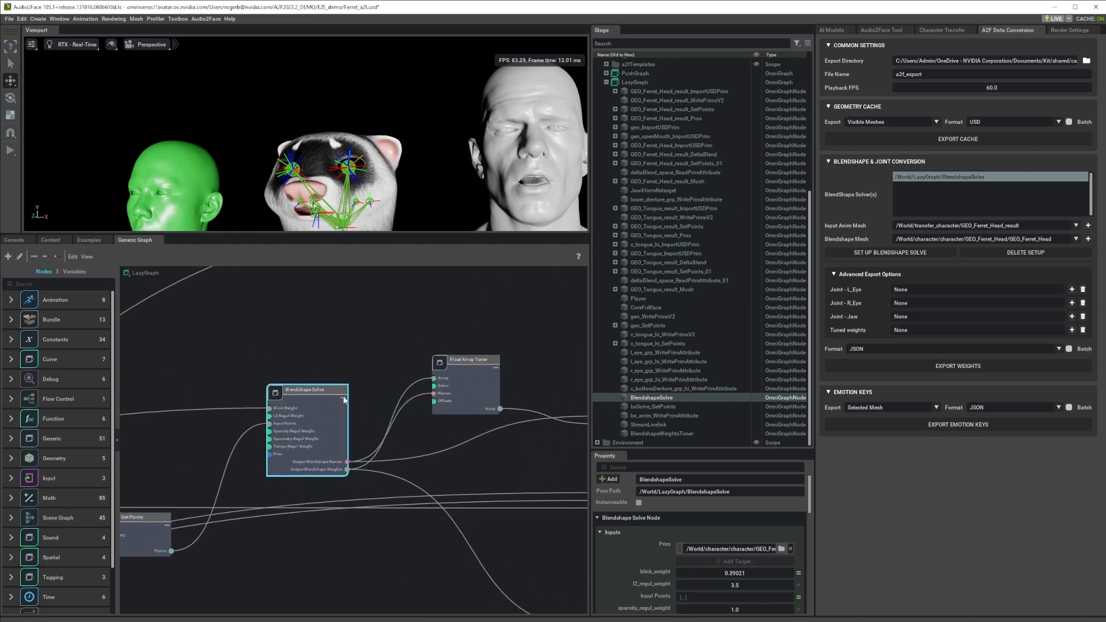
scroll(327, 434, "up", 5)
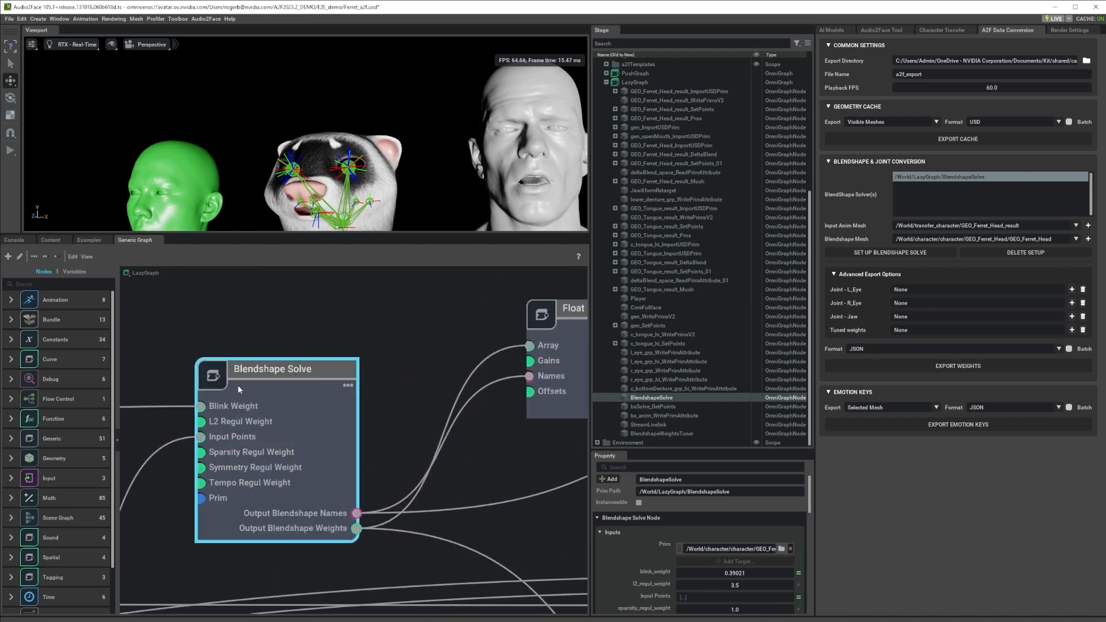
- Reposition the Blendshape Solve node beside the Float Array Tuner so its output connections can be followed
left_click_drag(240, 378, 303, 378)
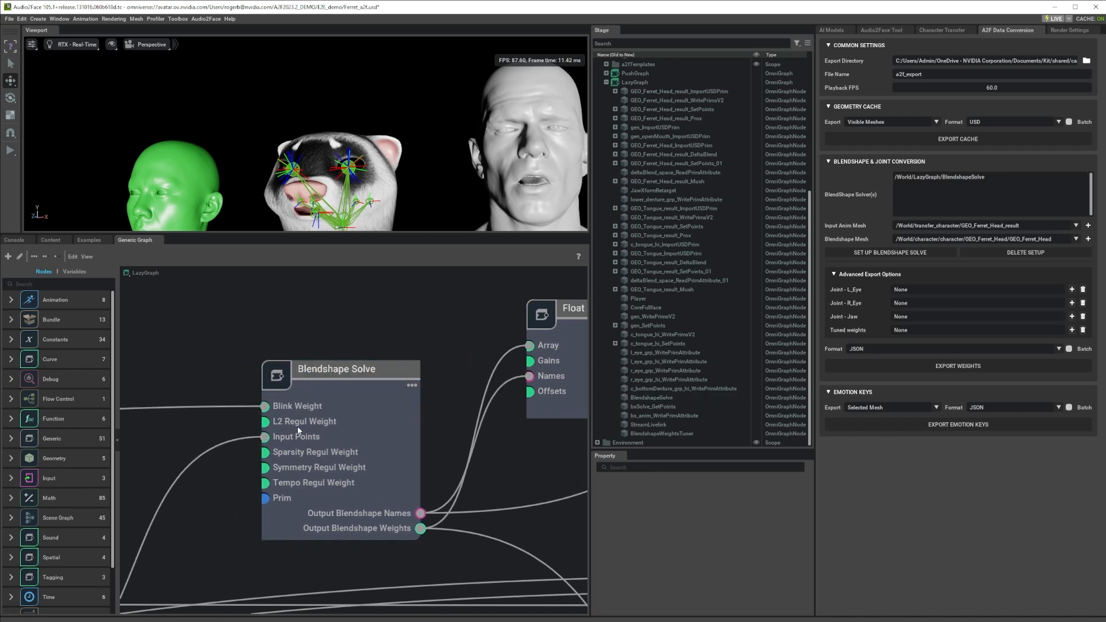
scroll(240, 446, "down", 6)
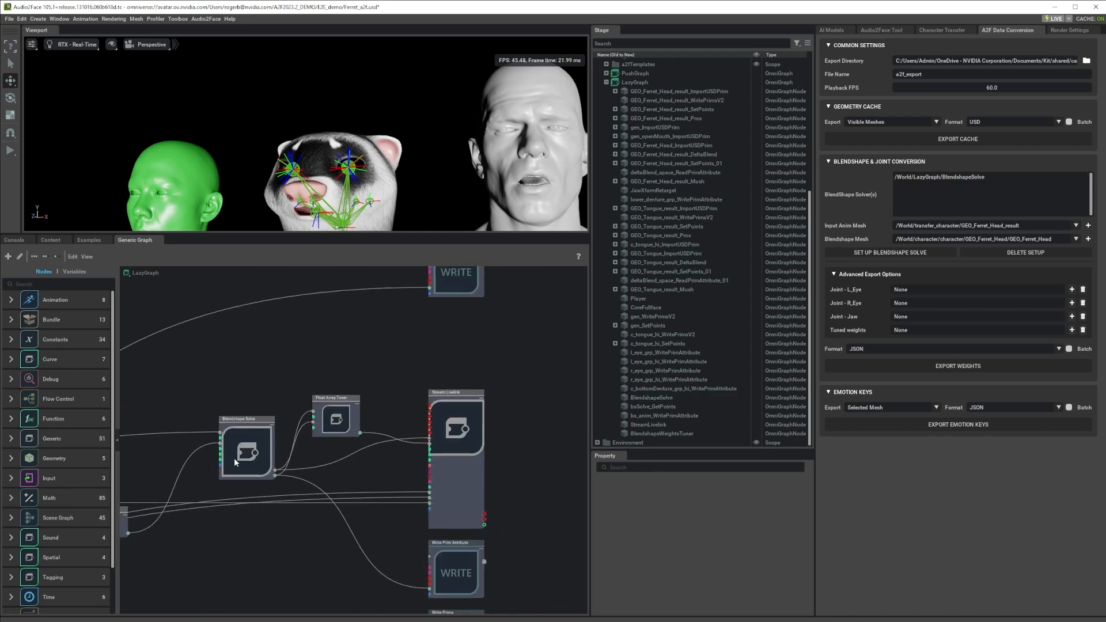
scroll(234, 458, "up", 3)
scroll(241, 458, "up", 2)
middle_click_drag(392, 452, 335, 458)
left_click(236, 376)
left_click_drag(235, 375, 242, 297)
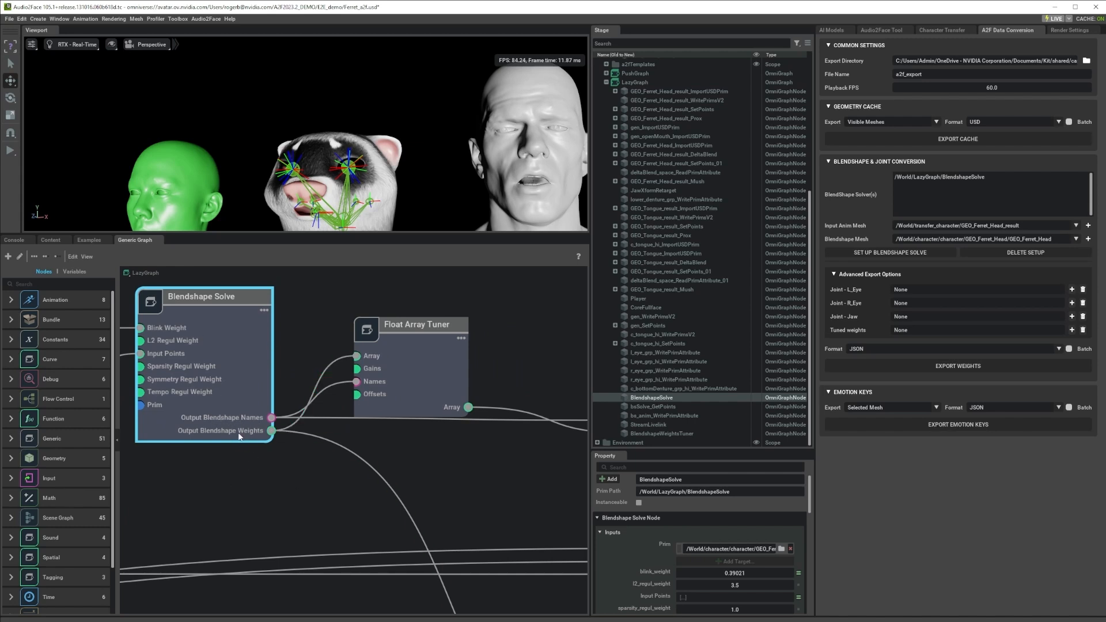
- Move the Float Array Tuner node upward and bring the Stream Livelink node closer to it
middle_click_drag(406, 460, 358, 479)
scroll(371, 481, "down", 3)
middle_click_drag(446, 496, 432, 482)
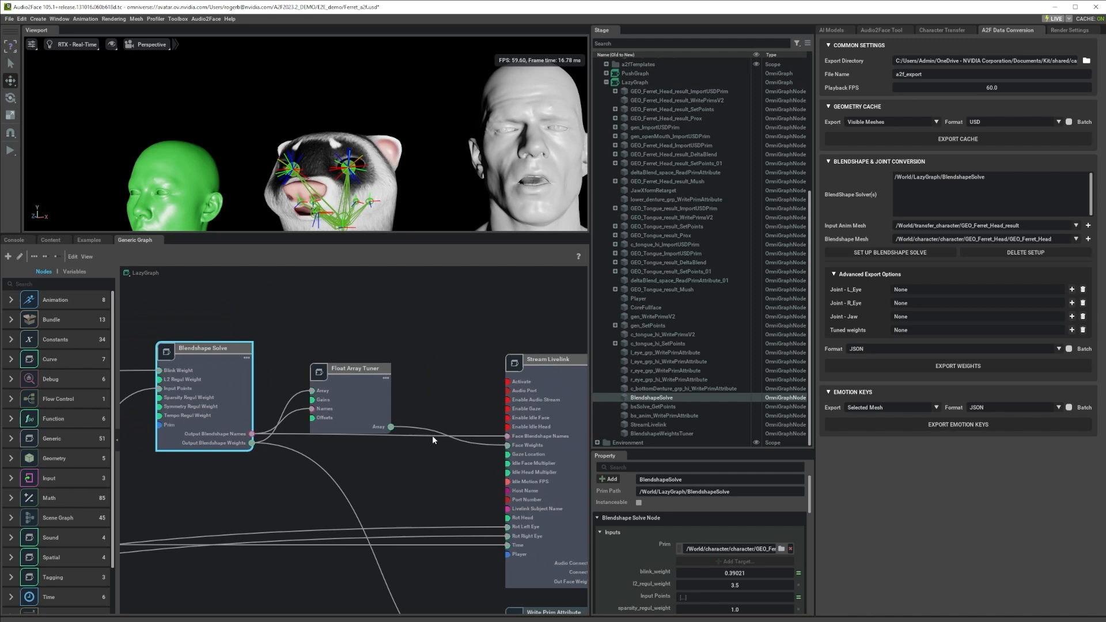
left_click(348, 368)
left_click_drag(348, 367, 356, 335)
left_click_drag(547, 364, 515, 337)
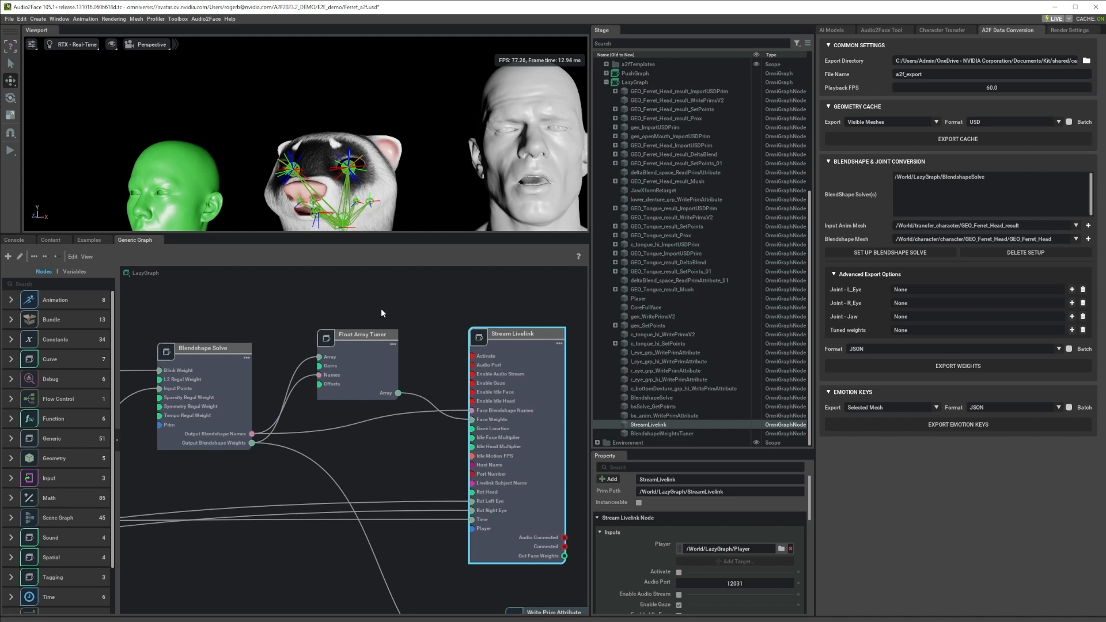
- Place the bs_anim_WritePrimAttribute node below the Float Array Tuner and shift the Stream Livelink node slightly aside
middle_click_drag(436, 505, 420, 407)
left_click(504, 517)
left_click_drag(529, 531, 370, 456)
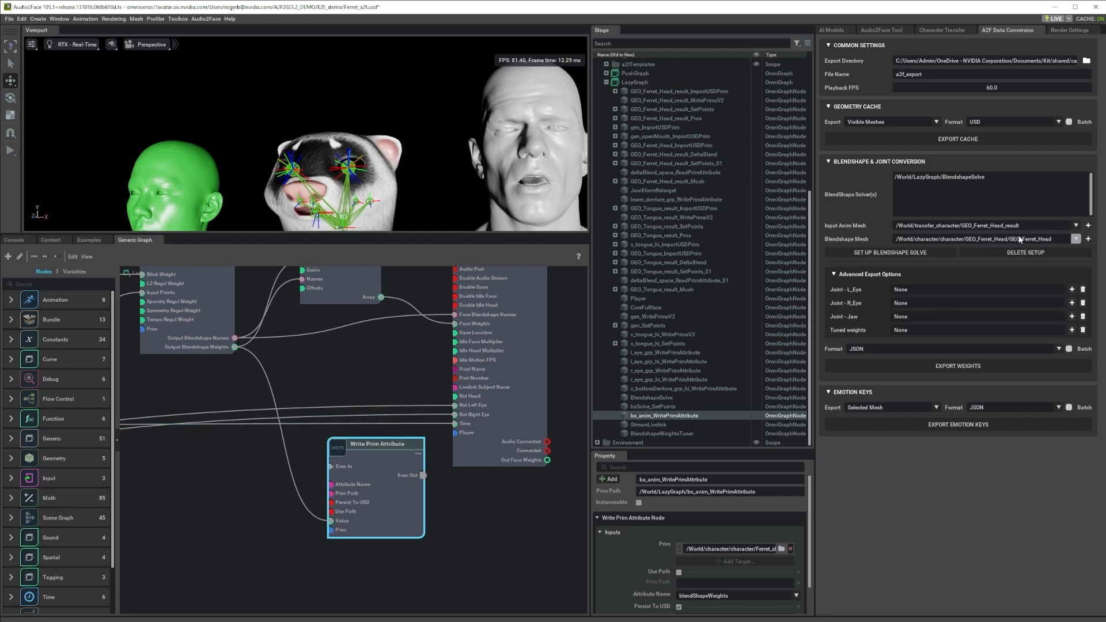
middle_click_drag(302, 382, 323, 446)
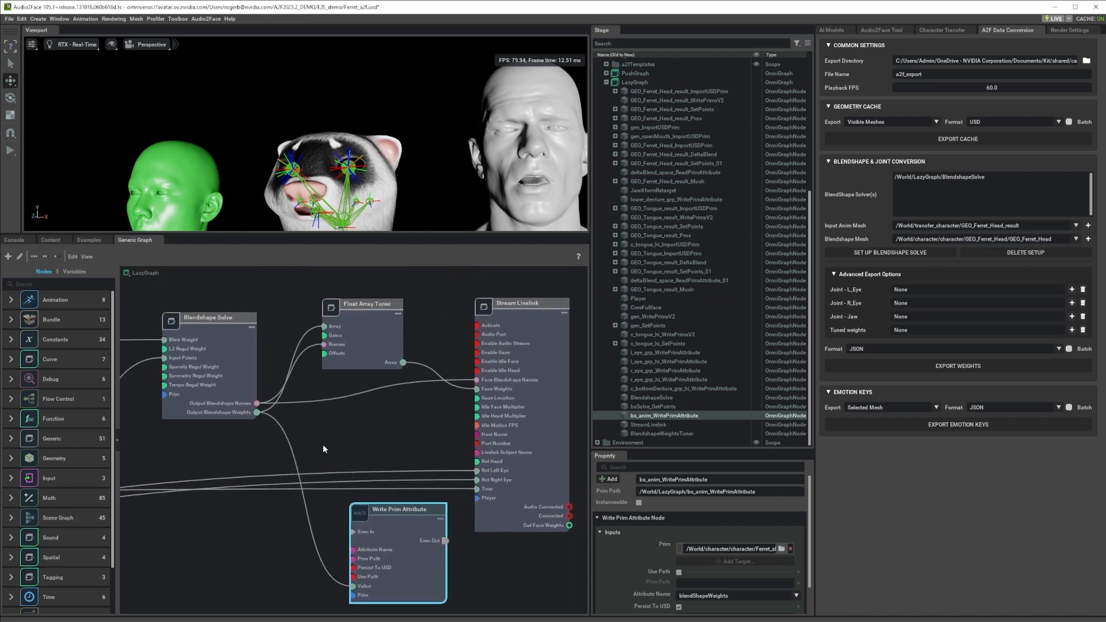
mouse_move(492, 331)
left_mouse_down()
mouse_move(498, 305)
mouse_move(501, 327)
left_mouse_up()
left_click_drag(401, 513, 407, 502)
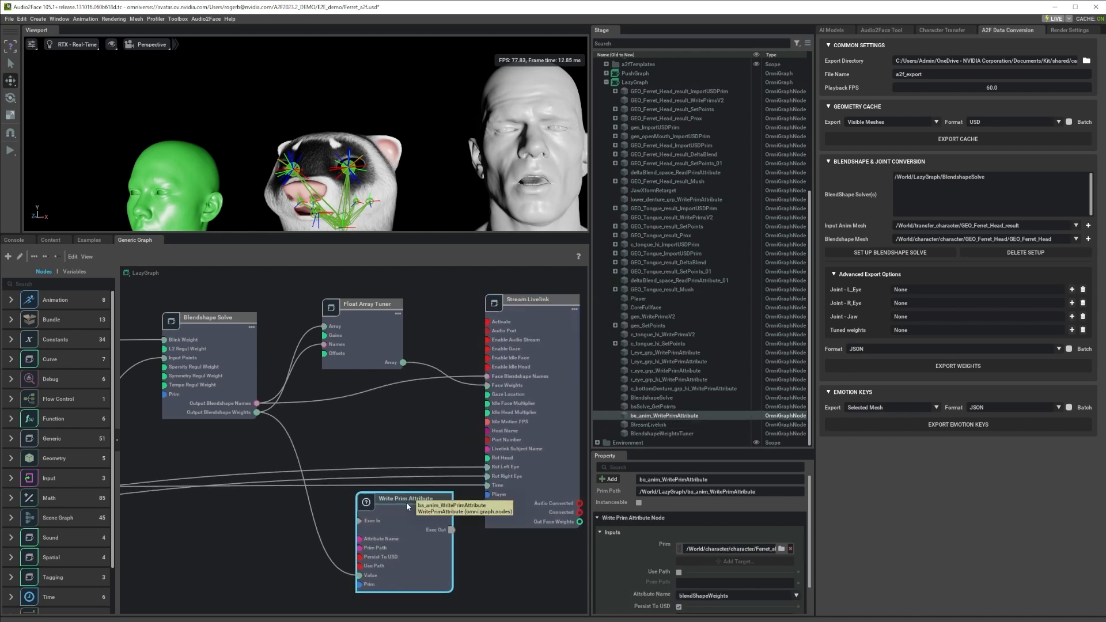
- Delete the Stream Livelink node and disconnect the Blendshape Solve weights from the Write Prim Attribute node's Value input
middle_click_drag(385, 415, 363, 420)
left_click_drag(494, 305, 531, 312)
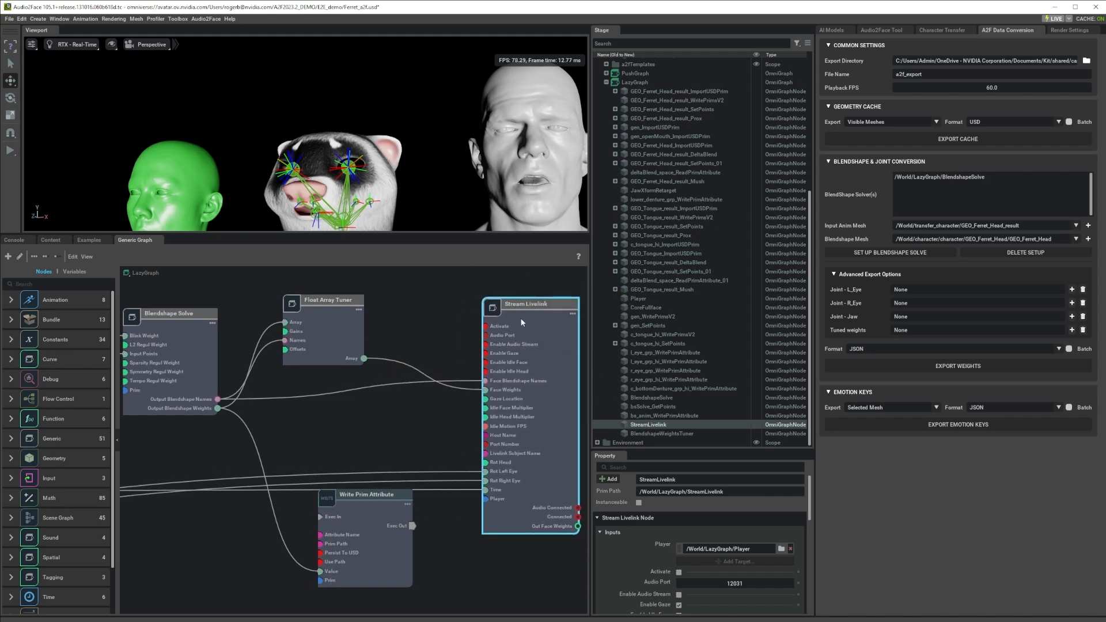
key("Delete")
left_click_drag(357, 497, 467, 381)
left_click_drag(334, 325, 338, 365)
right_click(346, 435)
left_click(363, 444)
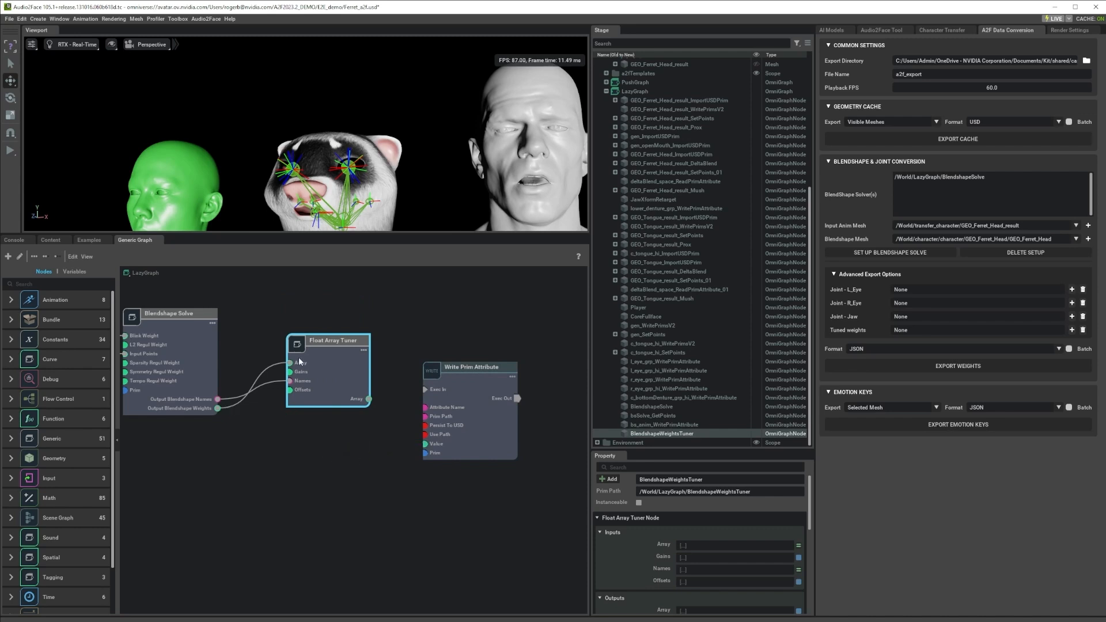
- Connect the Float Array Tuner's Array output to the Write Prim Attribute's Value input and tidy both nodes' positions
left_click_drag(335, 354, 317, 383)
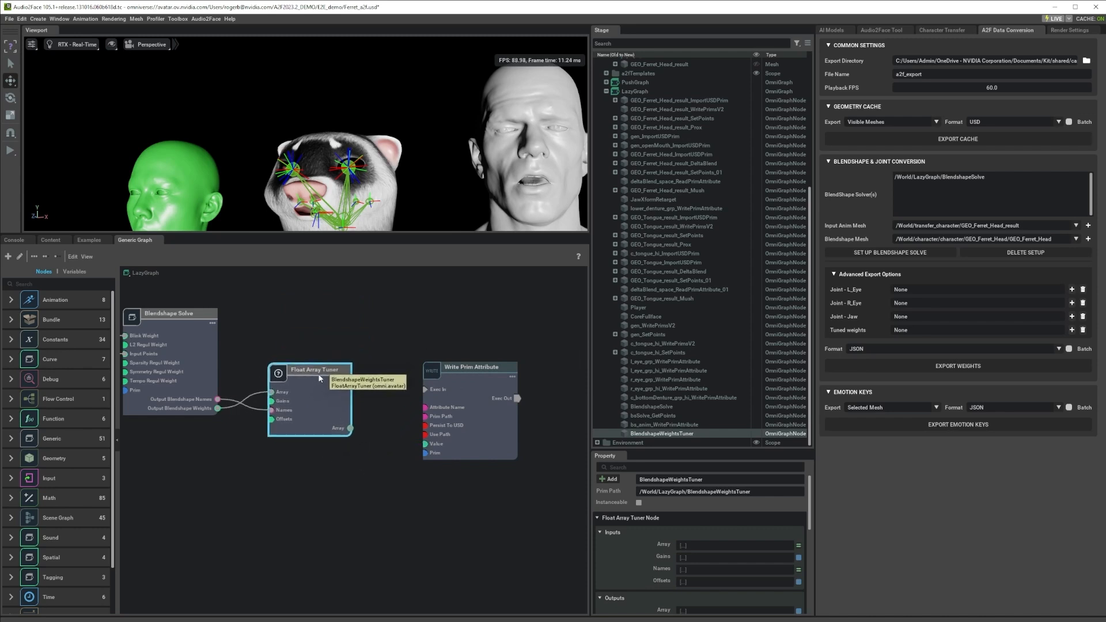
left_click_drag(386, 442, 425, 448)
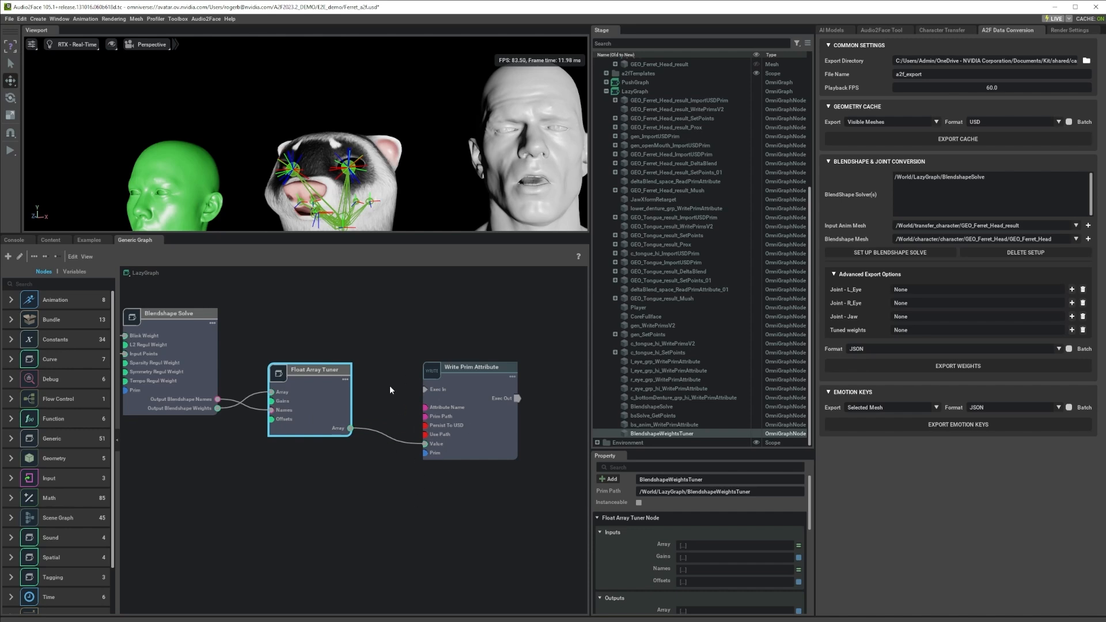
left_click_drag(467, 372, 452, 365)
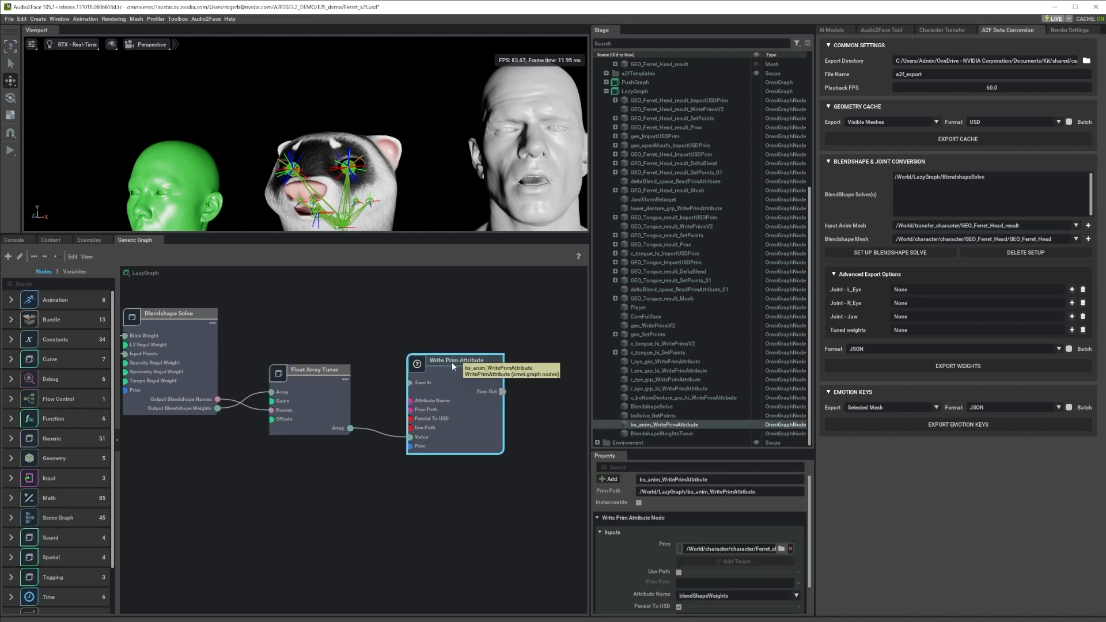
- Hide the Ferret_skeleton in the stage and check the ferret's face at another point of the audio track
scroll(625, 250, "up", 3)
scroll(628, 231, "up", 3)
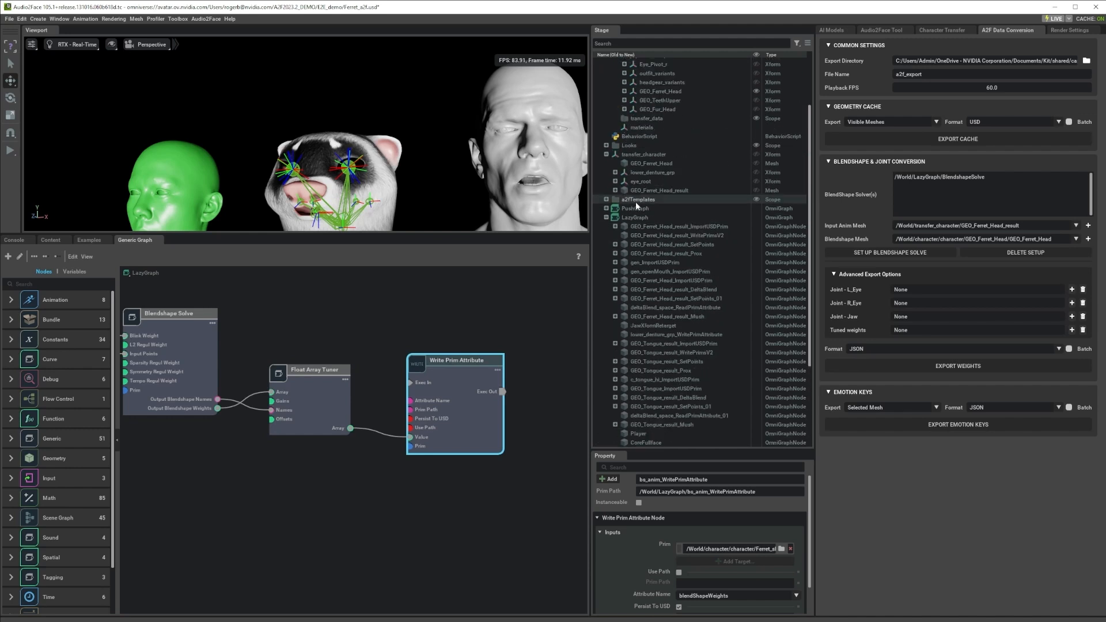
left_click(607, 216)
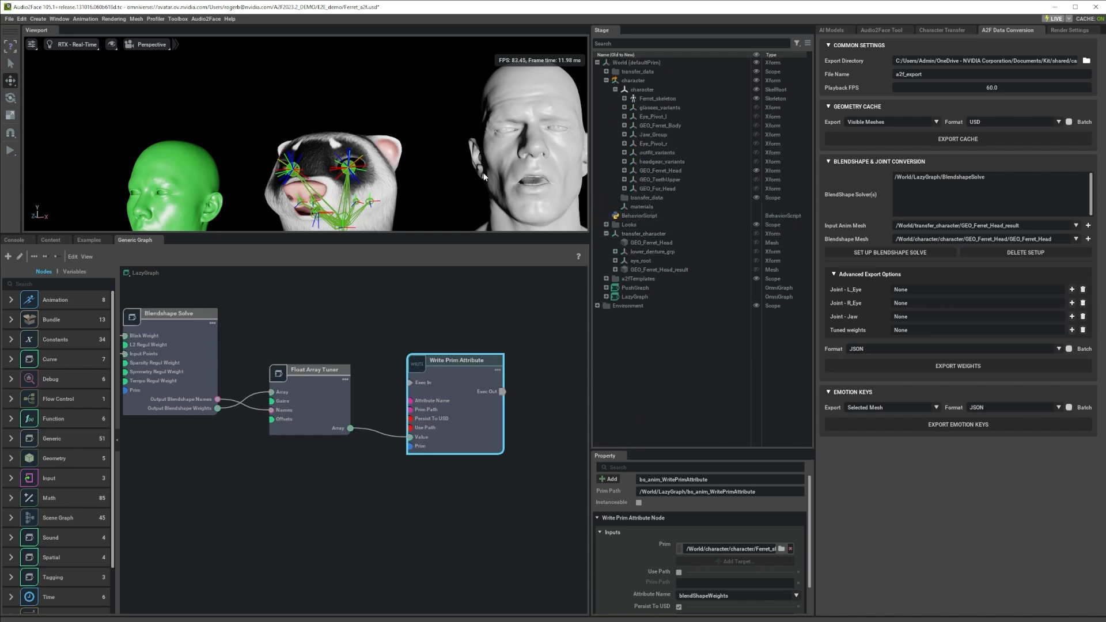
left_click(756, 99)
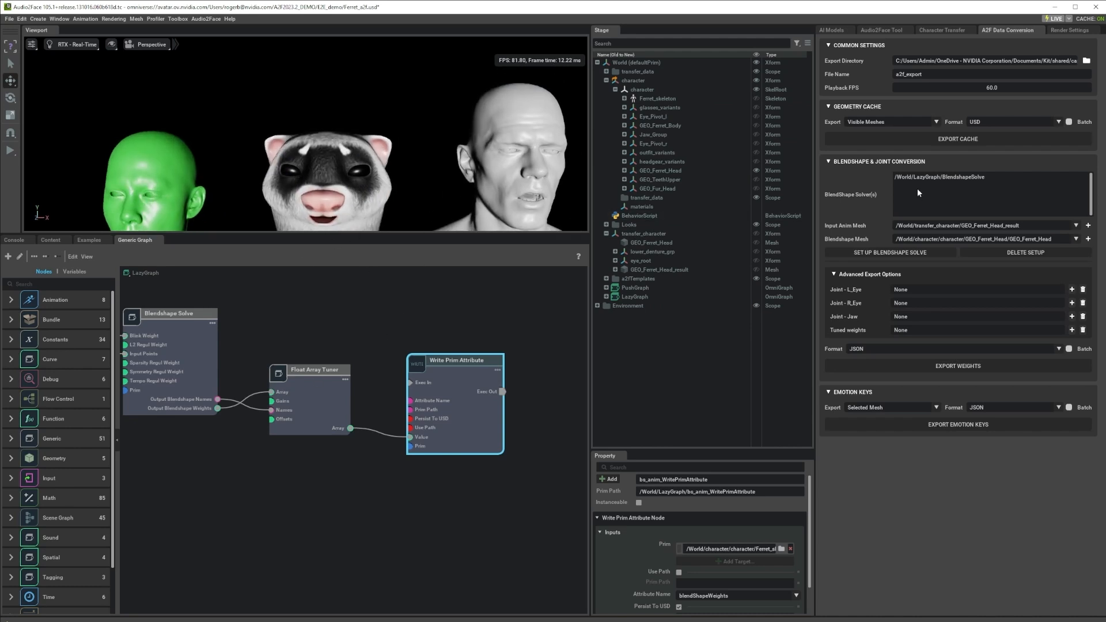
left_click(883, 32)
mouse_move(862, 113)
left_mouse_down()
mouse_move(841, 111)
mouse_move(893, 117)
mouse_move(877, 118)
left_mouse_up()
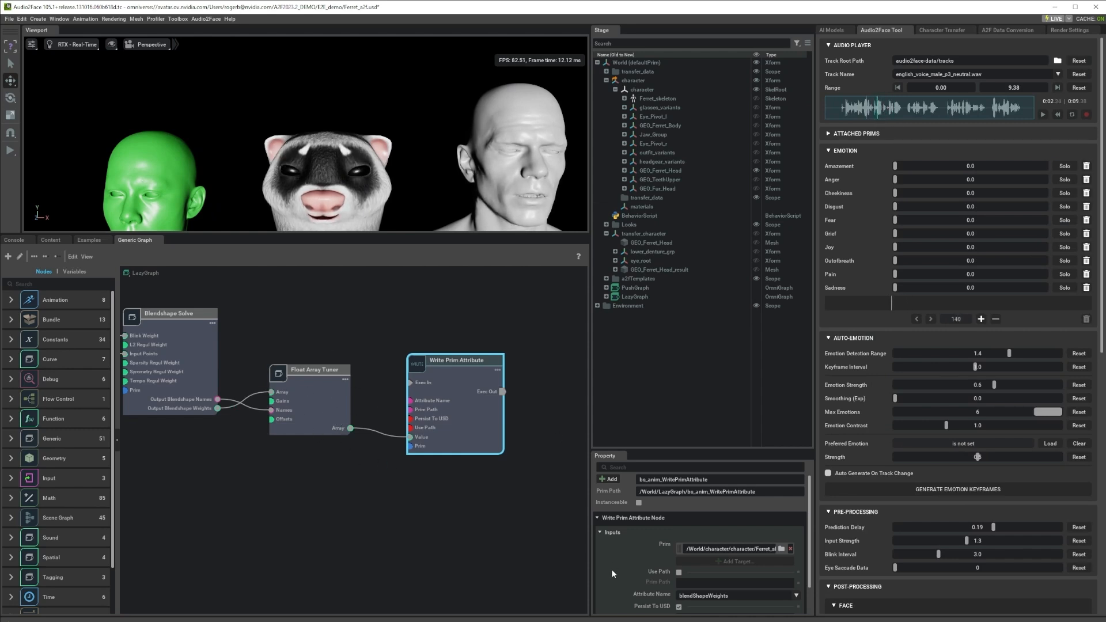
- Enlarge the Float Array Tuner node's properties and examine the gain and offset of each blendshape
left_click_drag(661, 450, 661, 144)
left_click(320, 389)
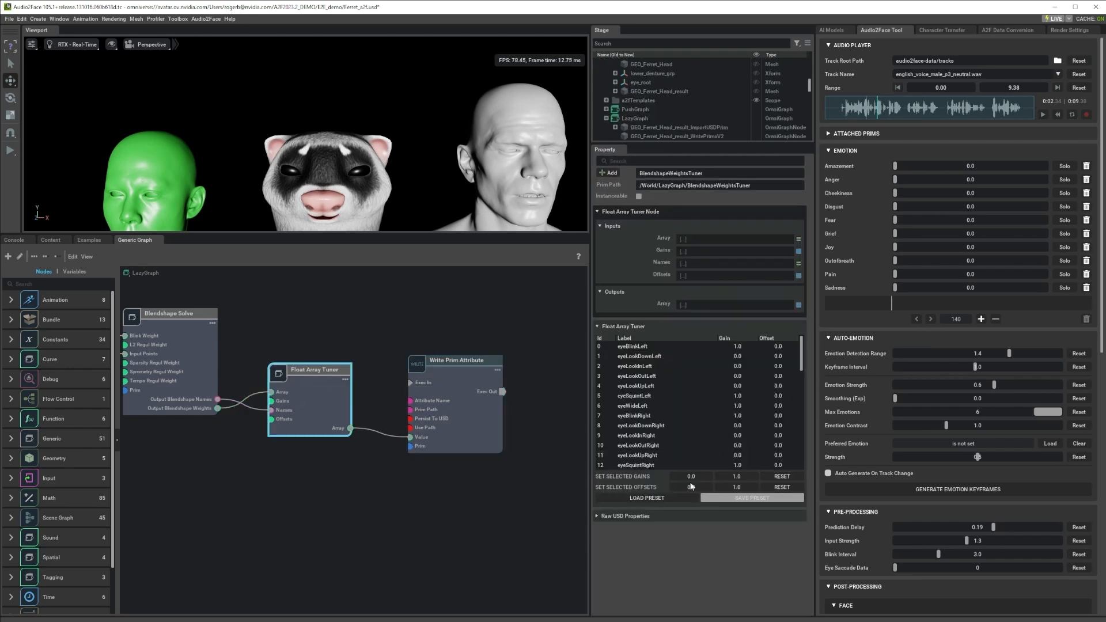
scroll(755, 403, "down", 5)
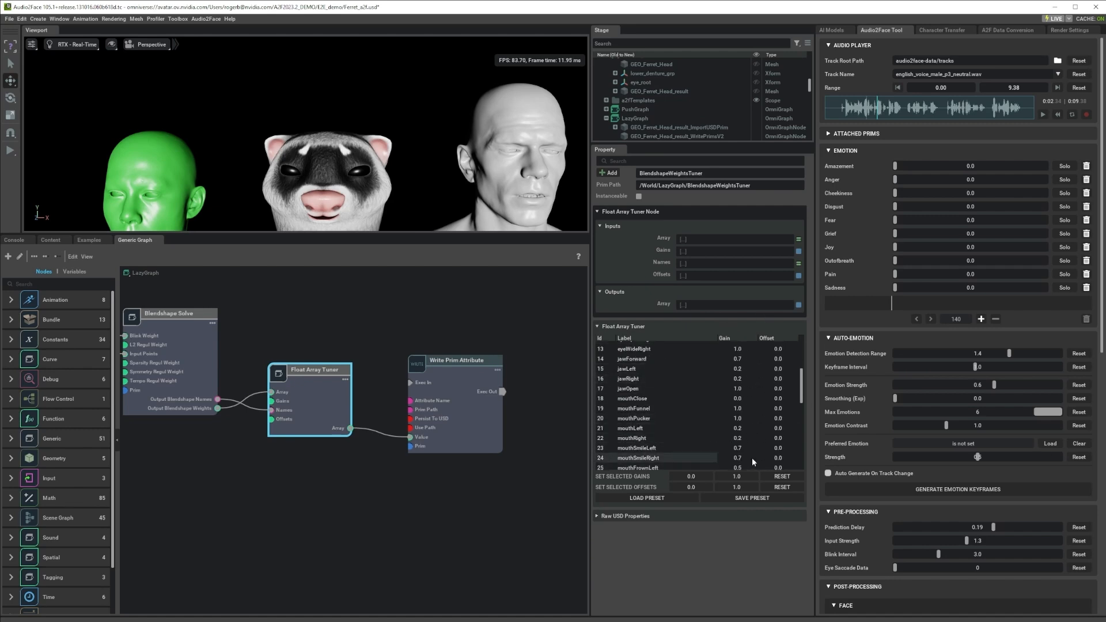
left_click_drag(449, 362, 453, 356)
left_click(327, 401)
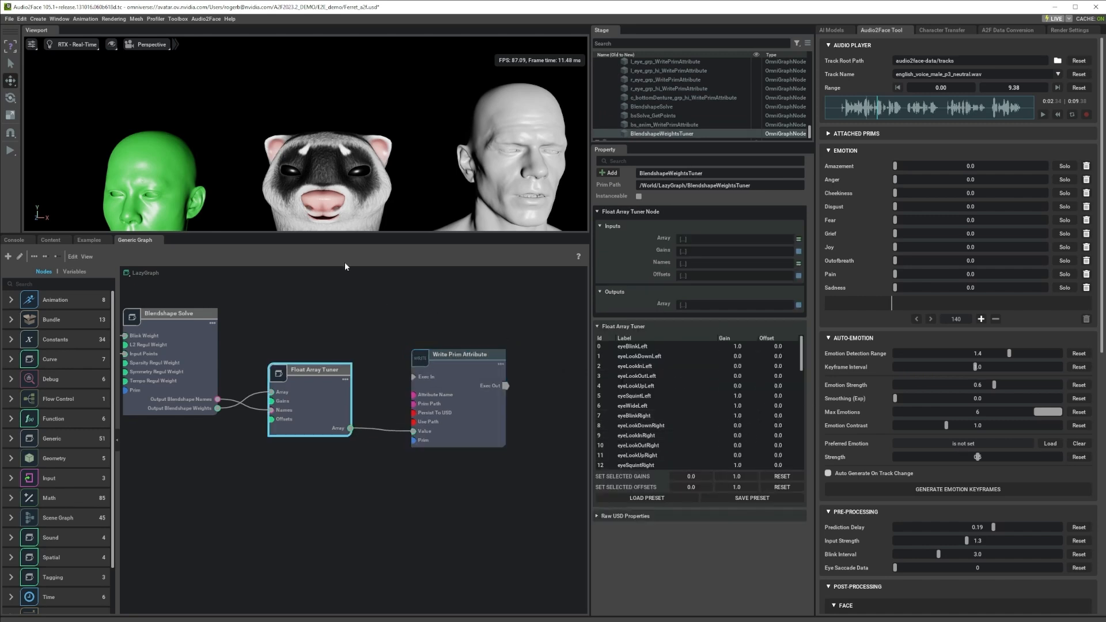
scroll(752, 380, "down", 2)
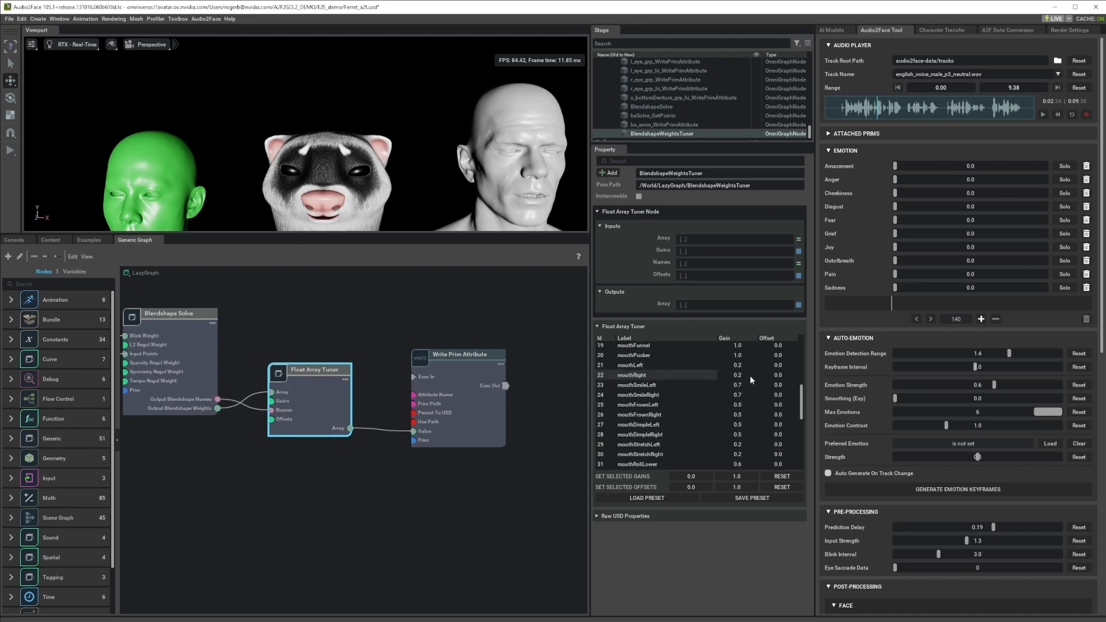
- Enlarge the viewport, find an open-mouth moment in the audio track, and set the jawOpen gain to 1.55
scroll(752, 374, "up", 2)
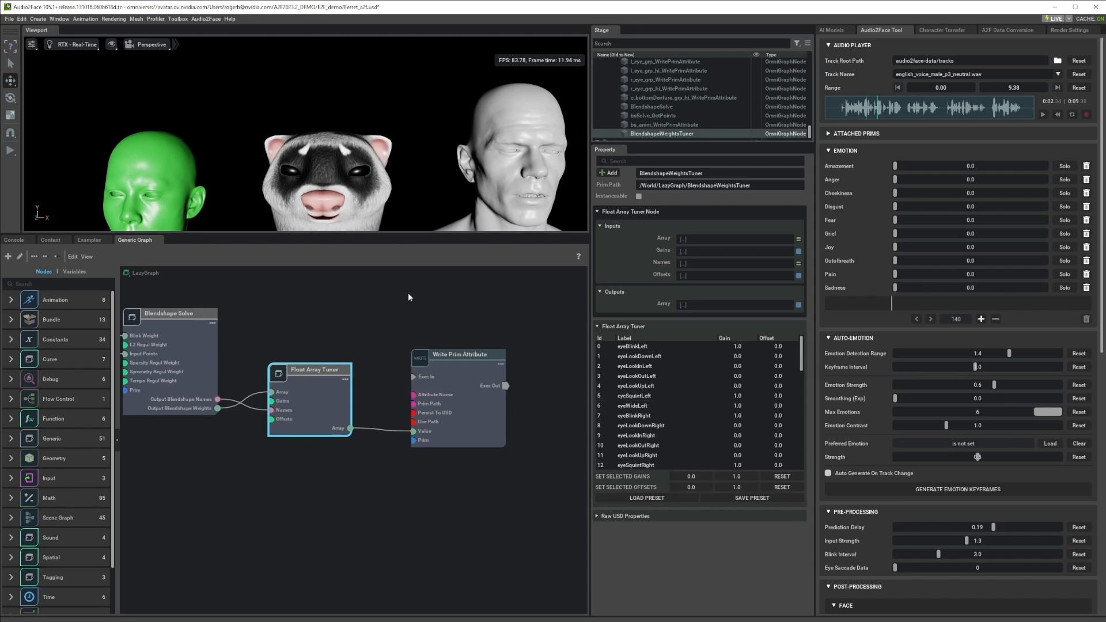
scroll(717, 411, "down", 5)
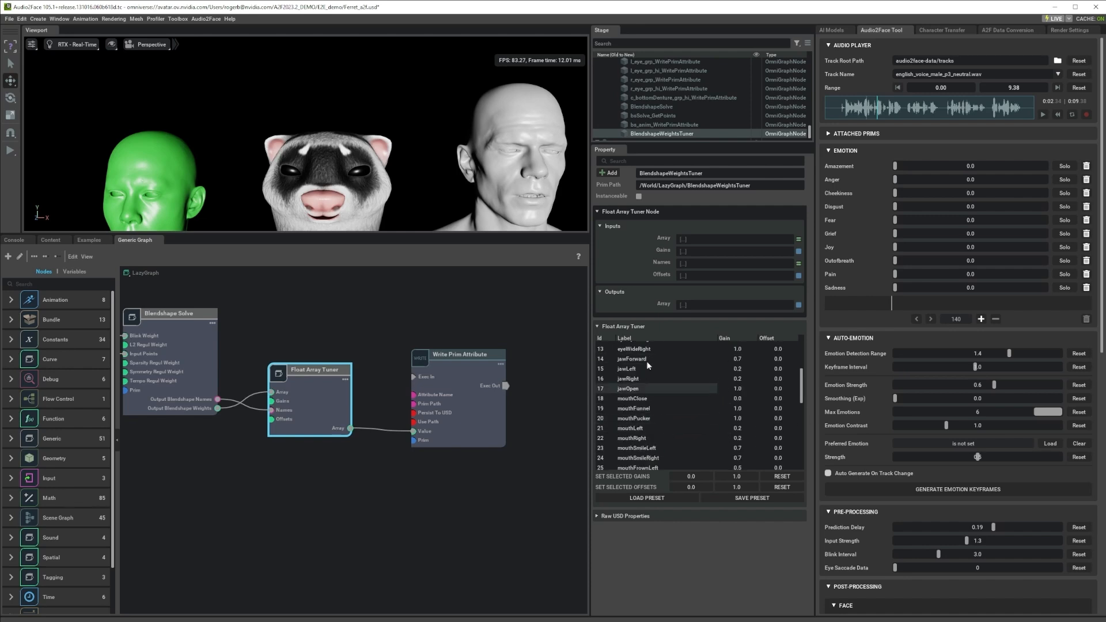
left_click_drag(420, 198, 435, 148, "alt")
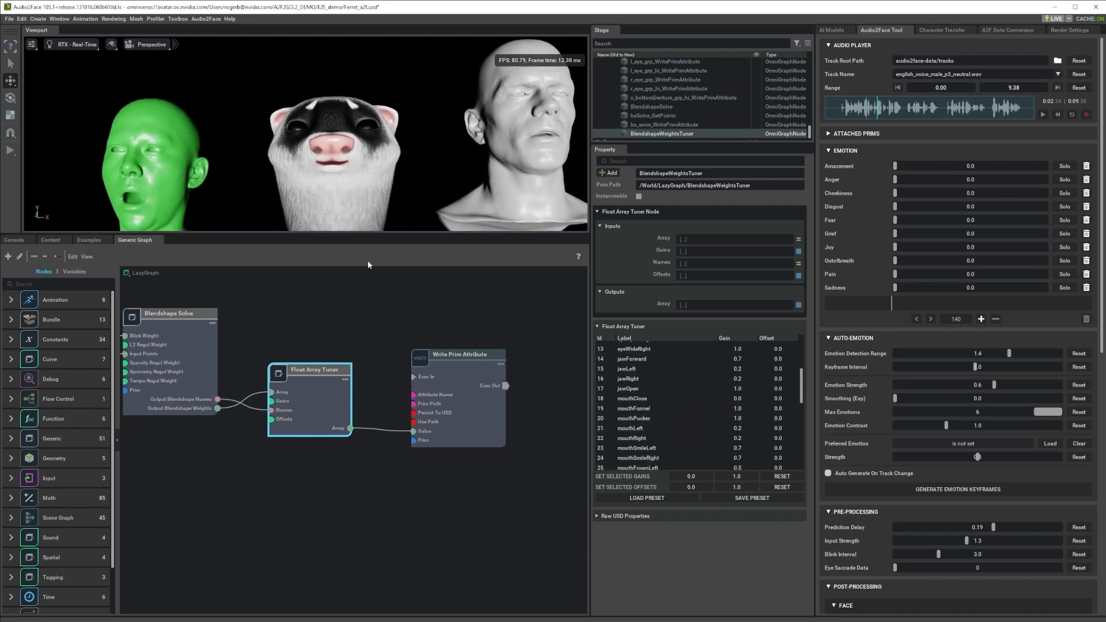
left_click_drag(375, 233, 374, 316)
left_click(869, 112)
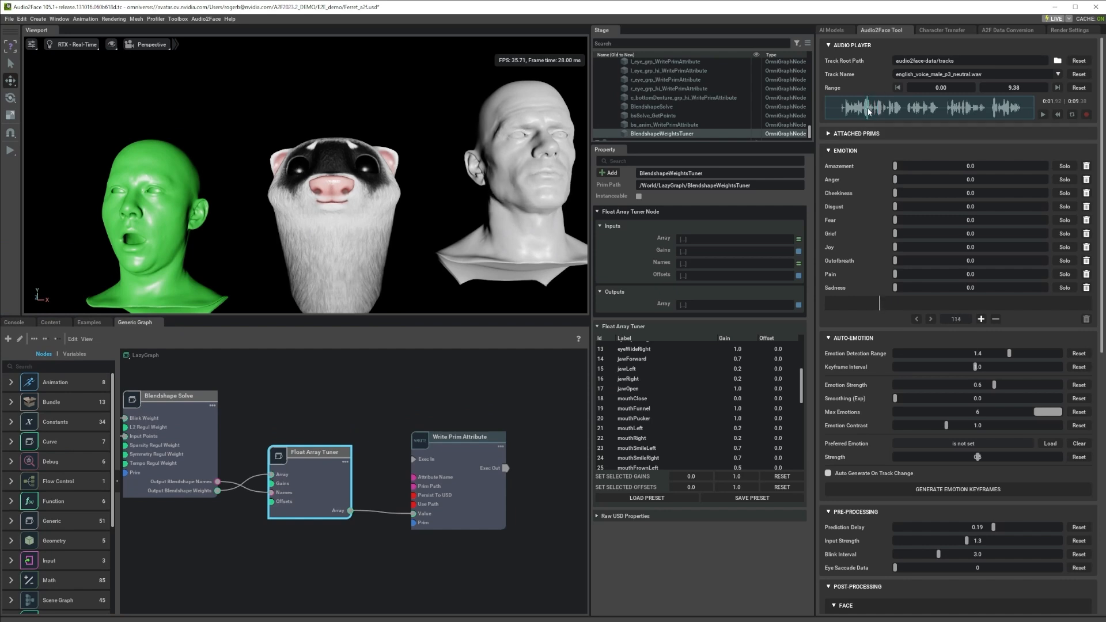
left_click_drag(869, 112, 873, 113)
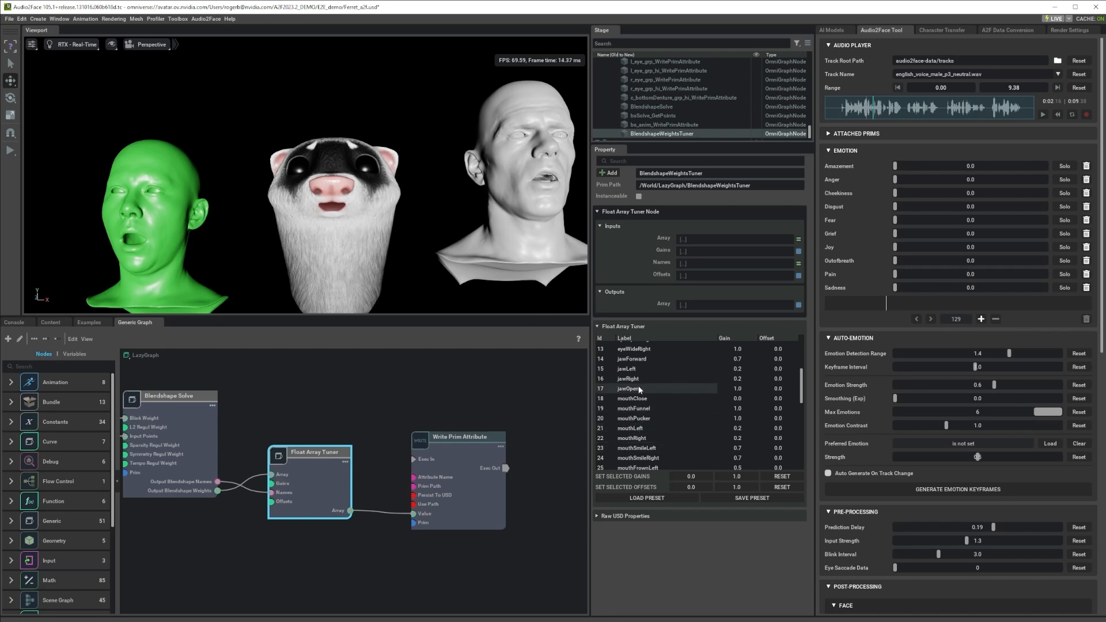
mouse_move(729, 391)
left_mouse_down()
mouse_move(762, 386)
mouse_move(734, 393)
left_mouse_up()
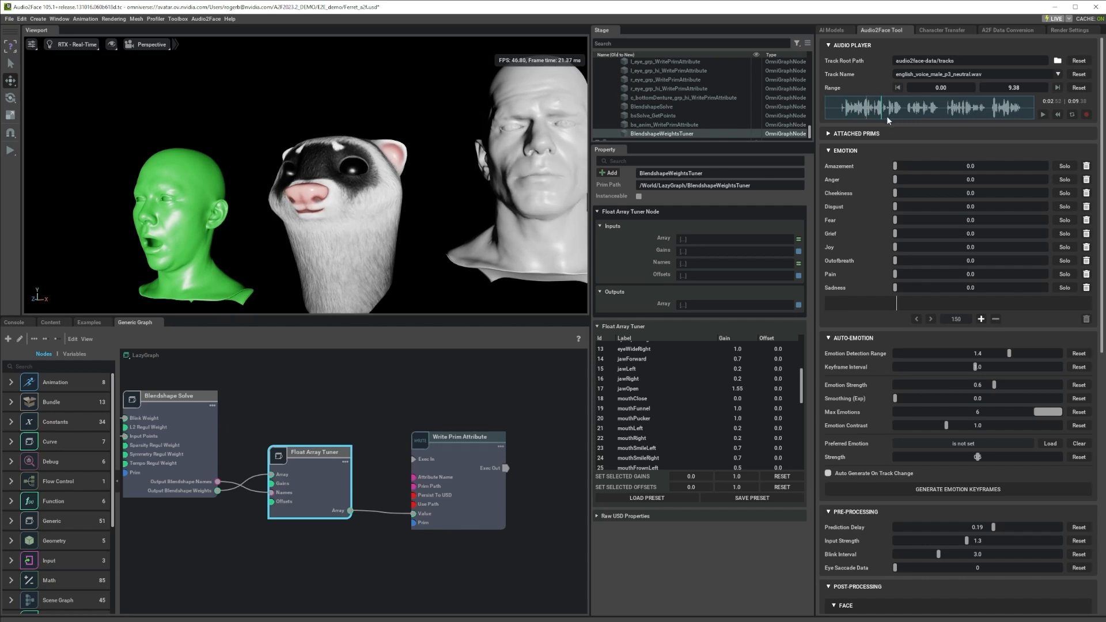
- Check the ferret's mouth at other points of the audio track and set the mouthFunnel gain to 2.2
left_click(968, 119)
left_click(970, 119)
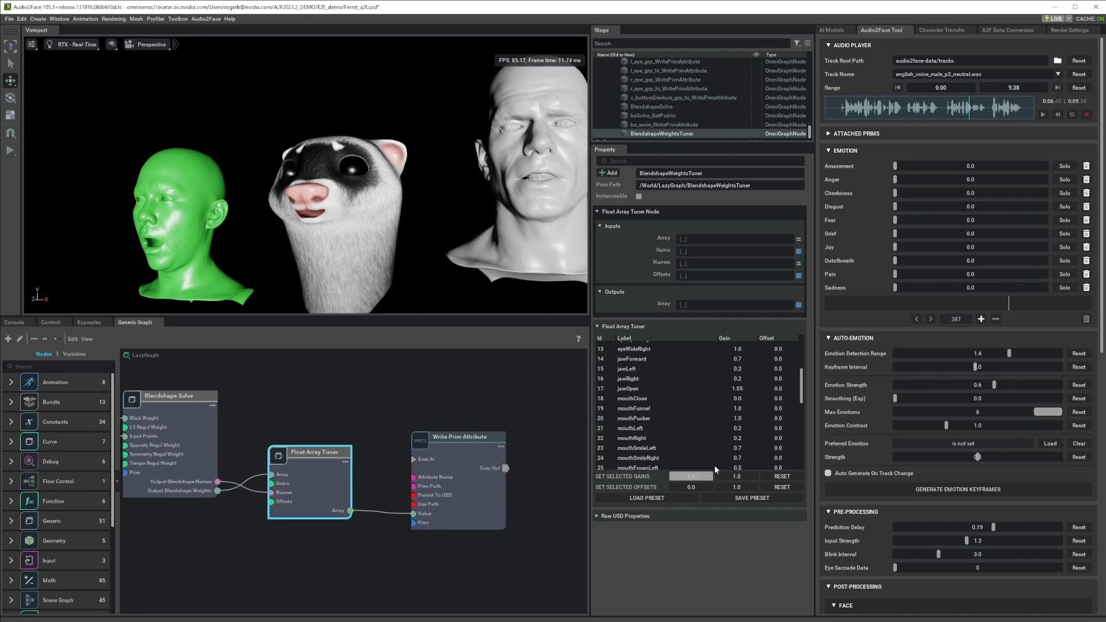
left_click(859, 109)
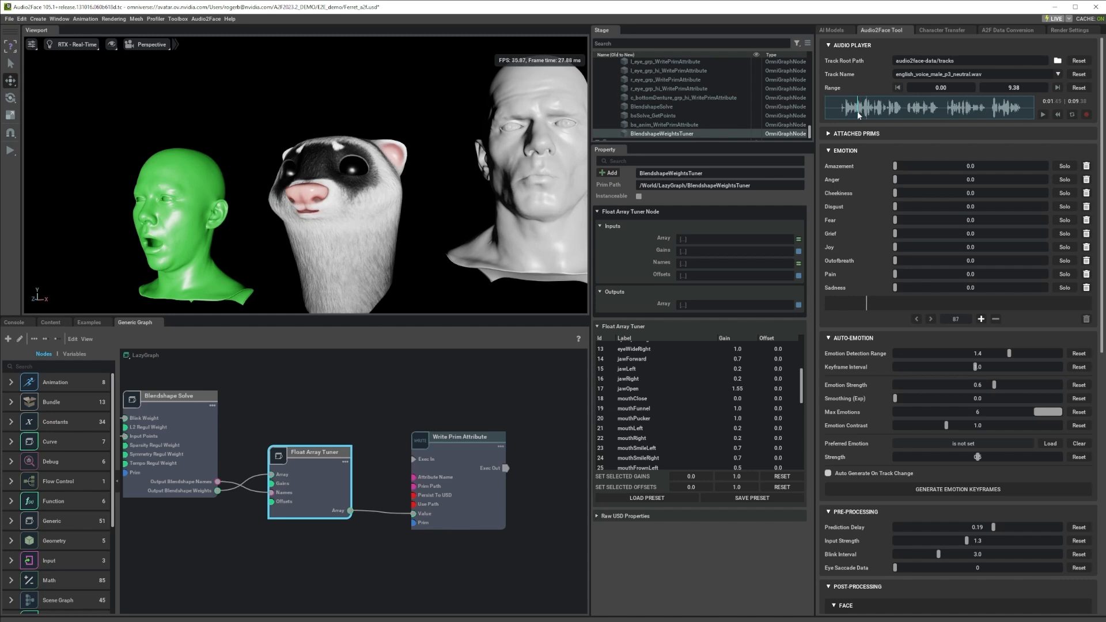
left_click_drag(738, 409, 793, 405)
left_click_drag(417, 238, 473, 247, "alt")
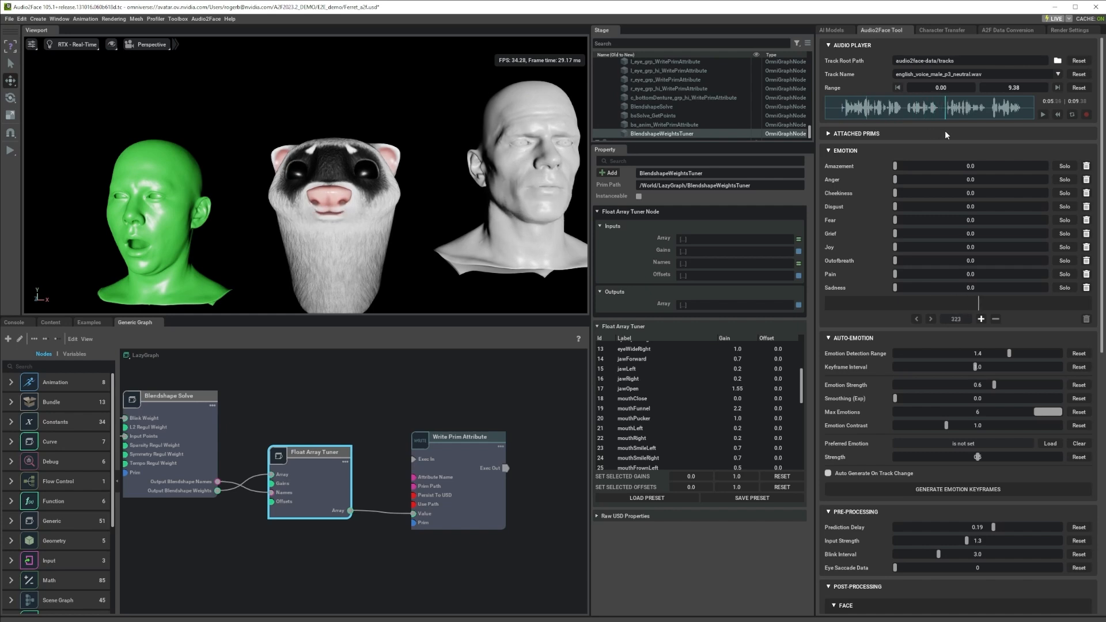
- Connect Blendshape Solve's Output Blendshape Weights directly to the Write Prim Attribute's Value input and check the face at another audio point
left_click_drag(322, 465, 324, 462)
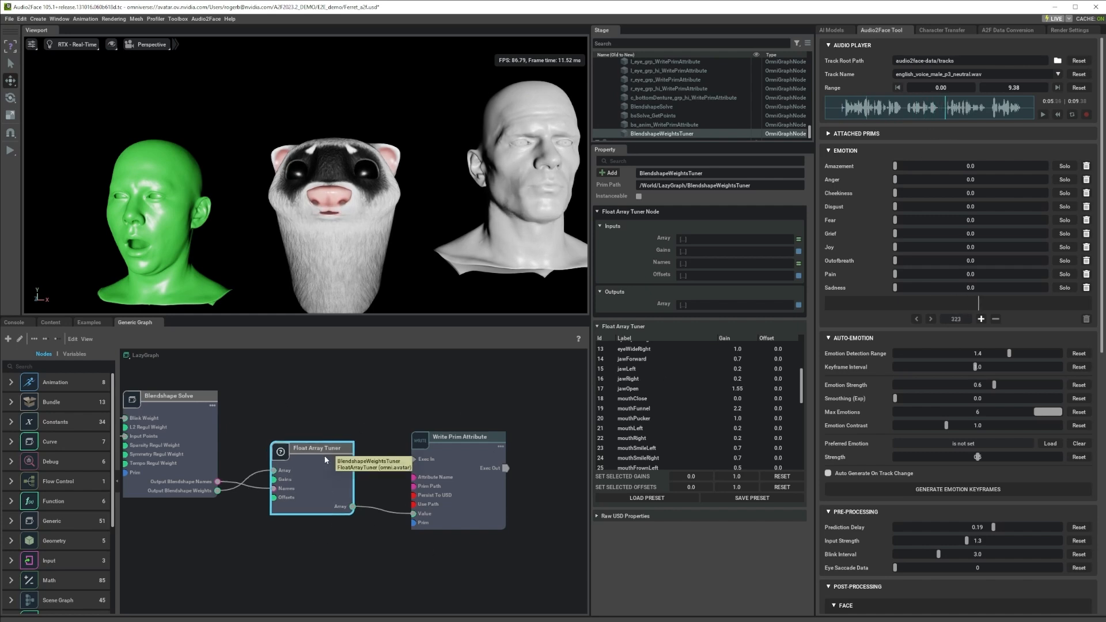
left_click_drag(450, 444, 450, 434)
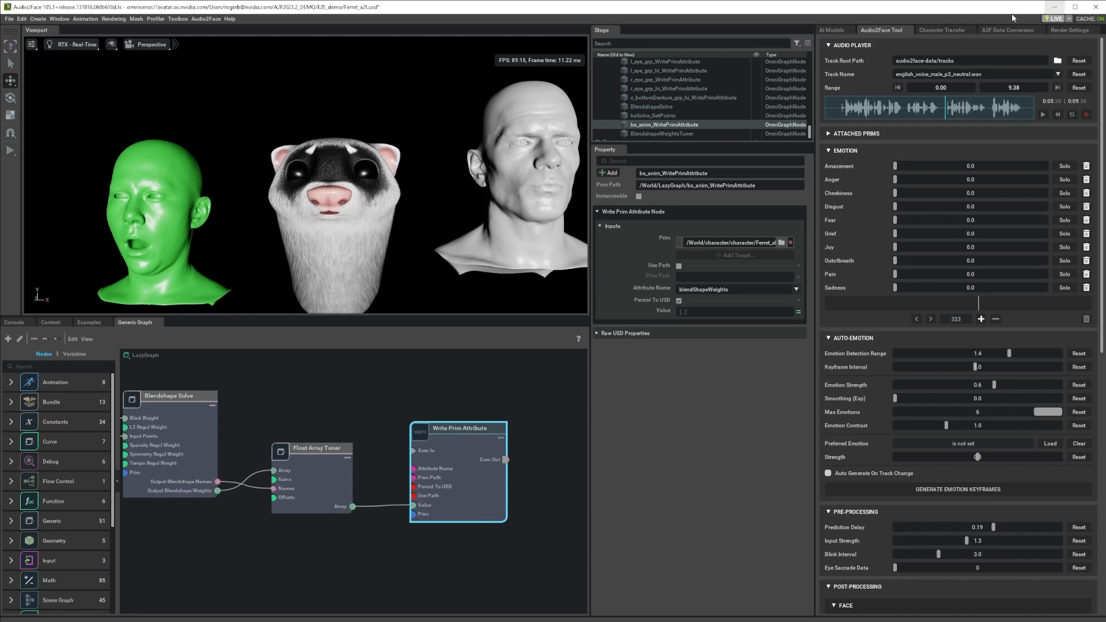
left_click(1002, 30)
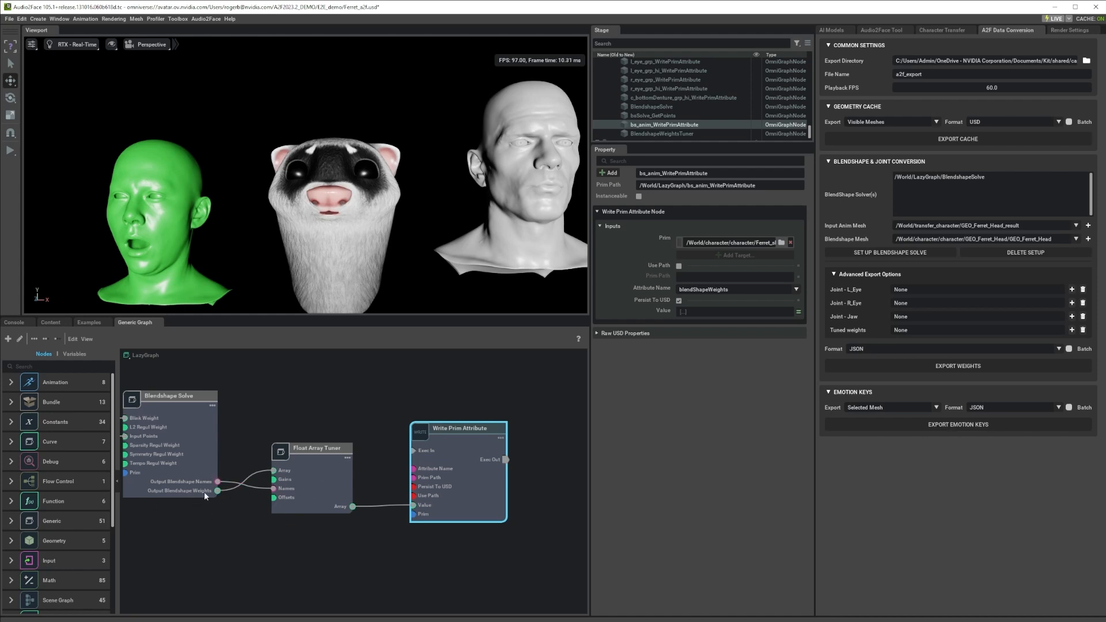
left_click_drag(218, 491, 413, 507)
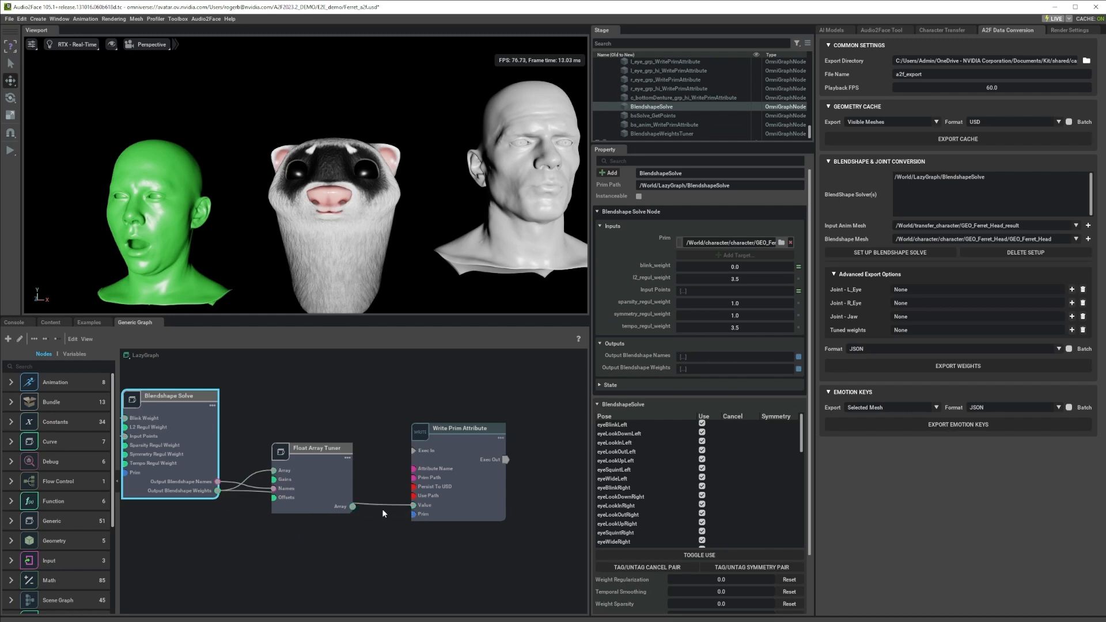
left_click(464, 455)
left_click_drag(460, 429, 403, 485)
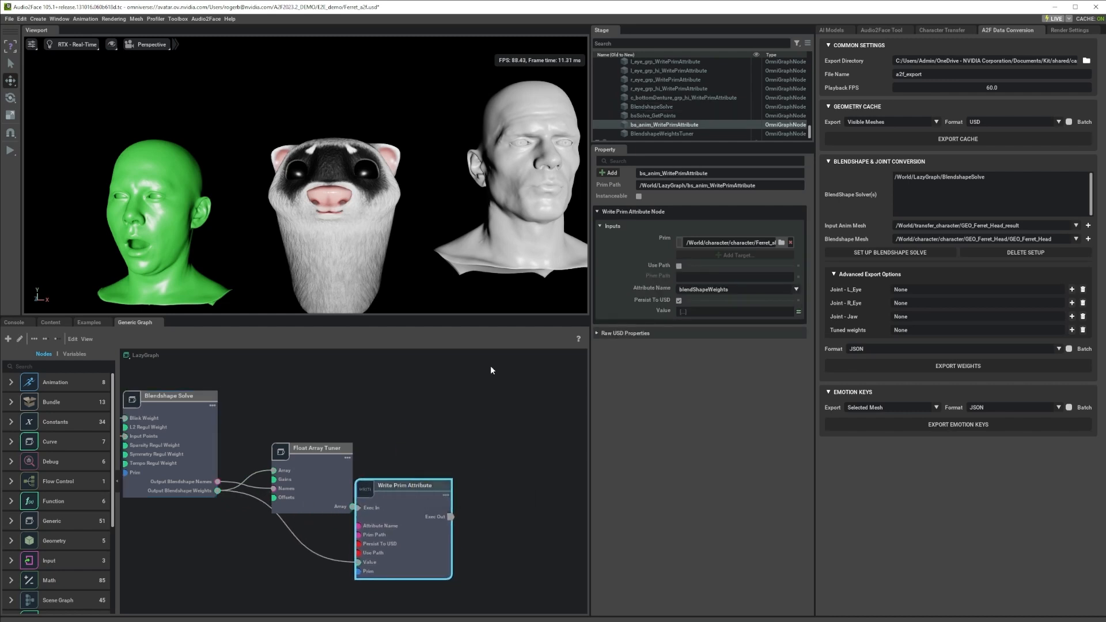
left_click(883, 30)
left_click_drag(856, 110, 906, 106)
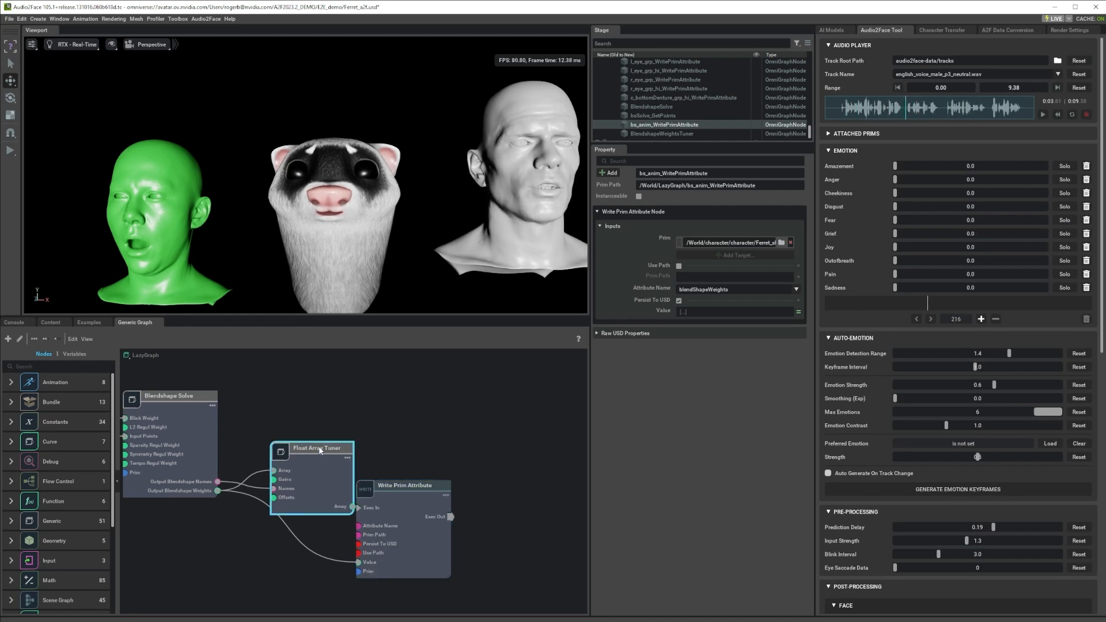
- Reconnect the Float Array Tuner's Array output to the Write Prim Attribute's Value input and rearrange both nodes
left_click_drag(343, 490, 339, 464)
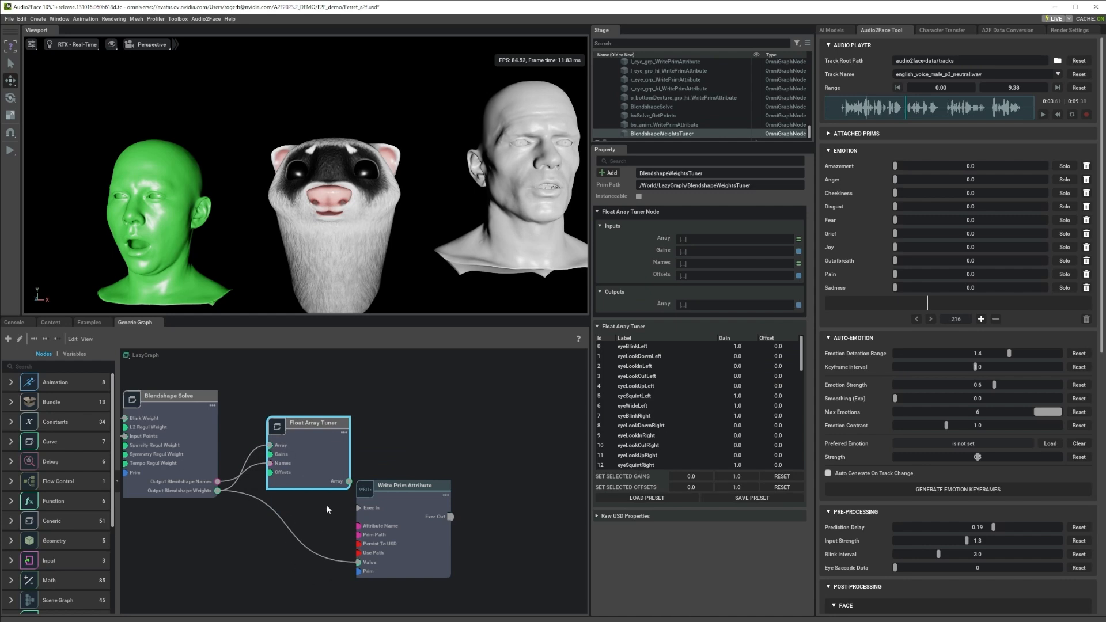
left_click_drag(349, 482, 359, 562)
left_click_drag(405, 492, 461, 434)
- Assign the BlendshapeWeightsTuner node as the Tuned weights source in the advanced blendshape export options
left_click(1012, 30)
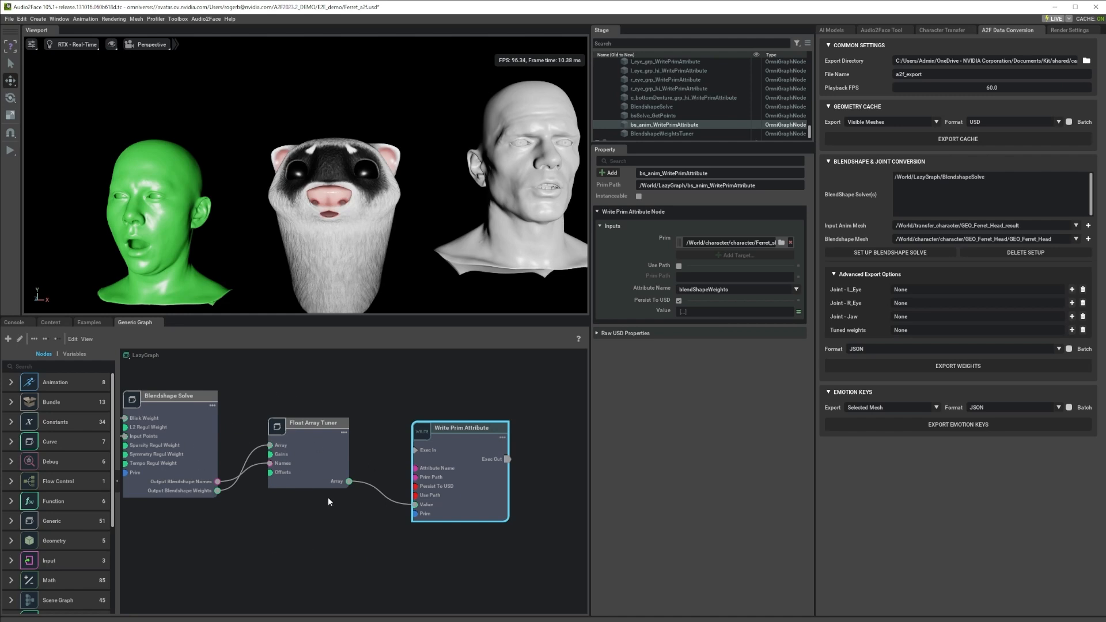
left_click(311, 431)
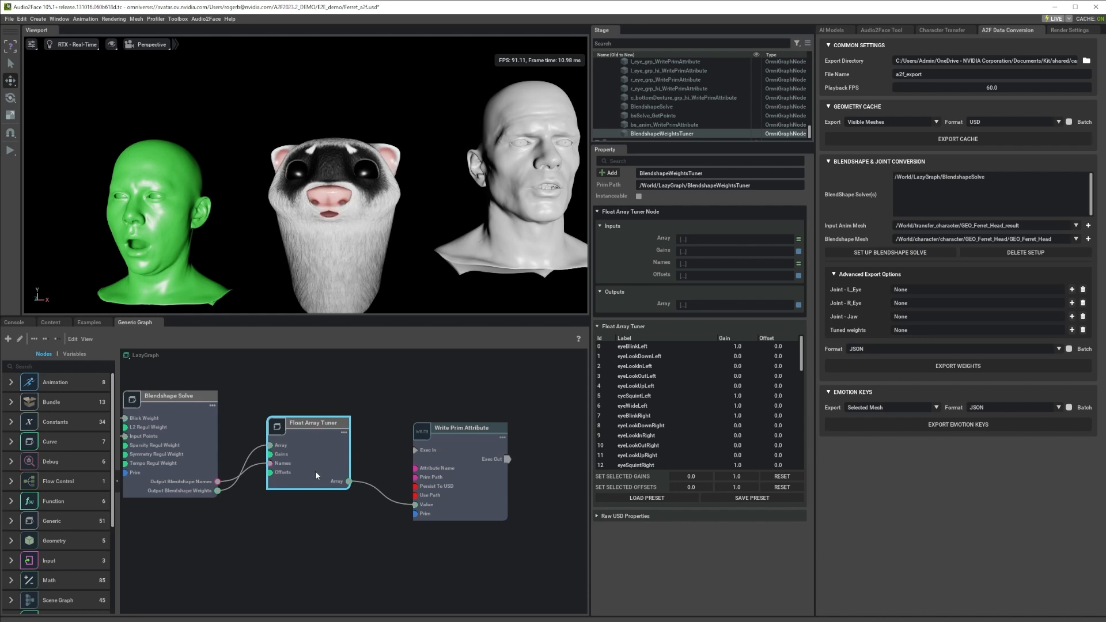
left_click(1072, 330)
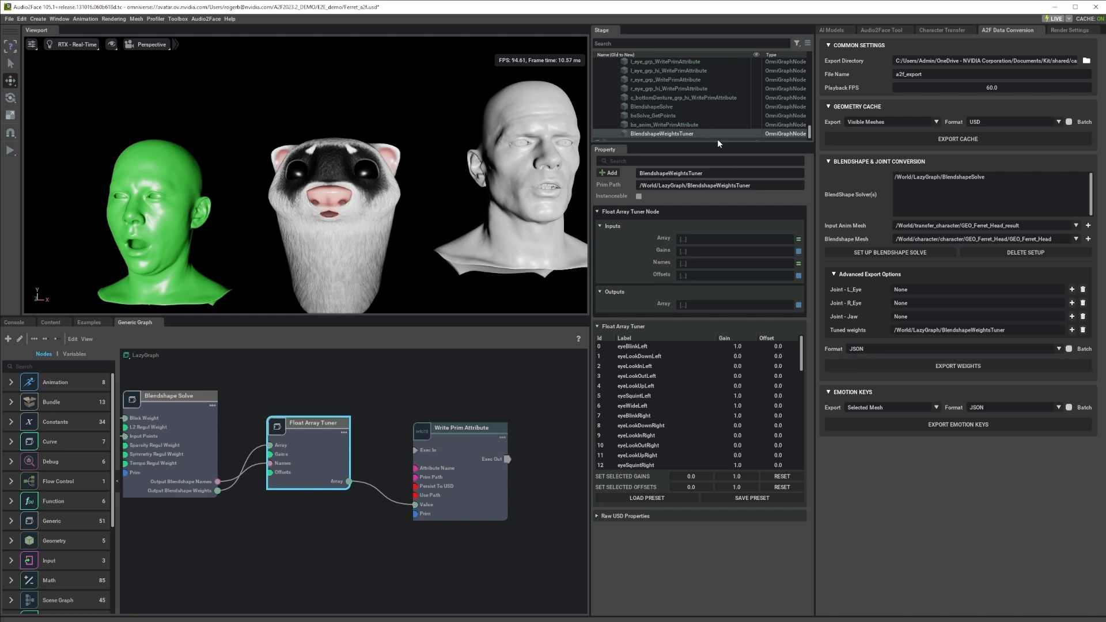
- Enlarge the stage tree, expand the Ferret_skeleton with its root joint, and make the skeleton visible
left_click_drag(714, 141, 715, 269)
scroll(691, 178, "up", 5)
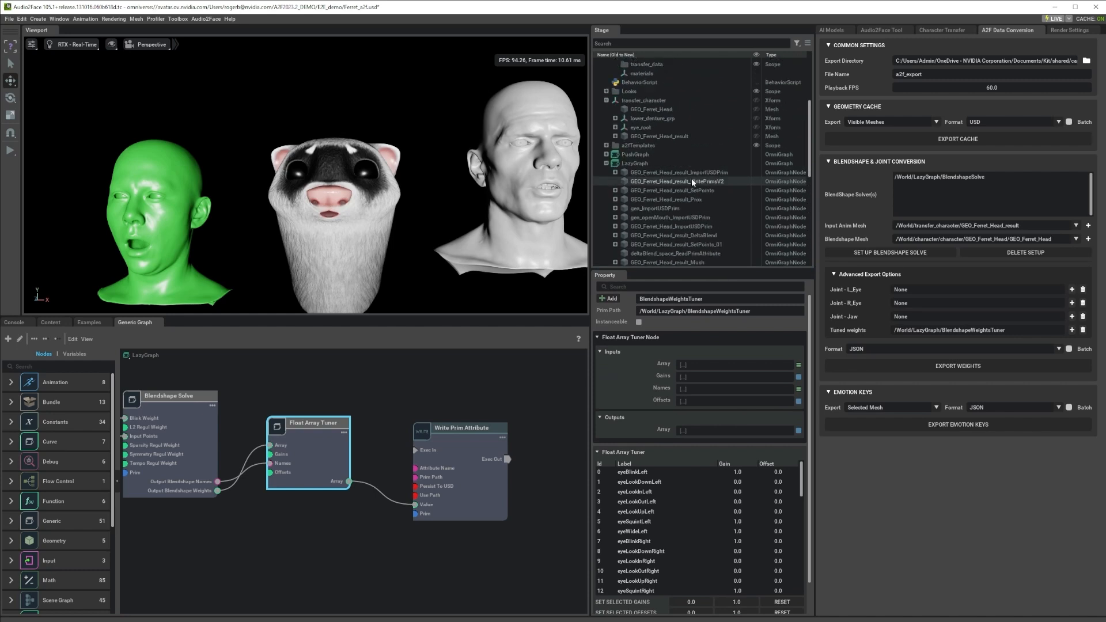
scroll(691, 190, "up", 3)
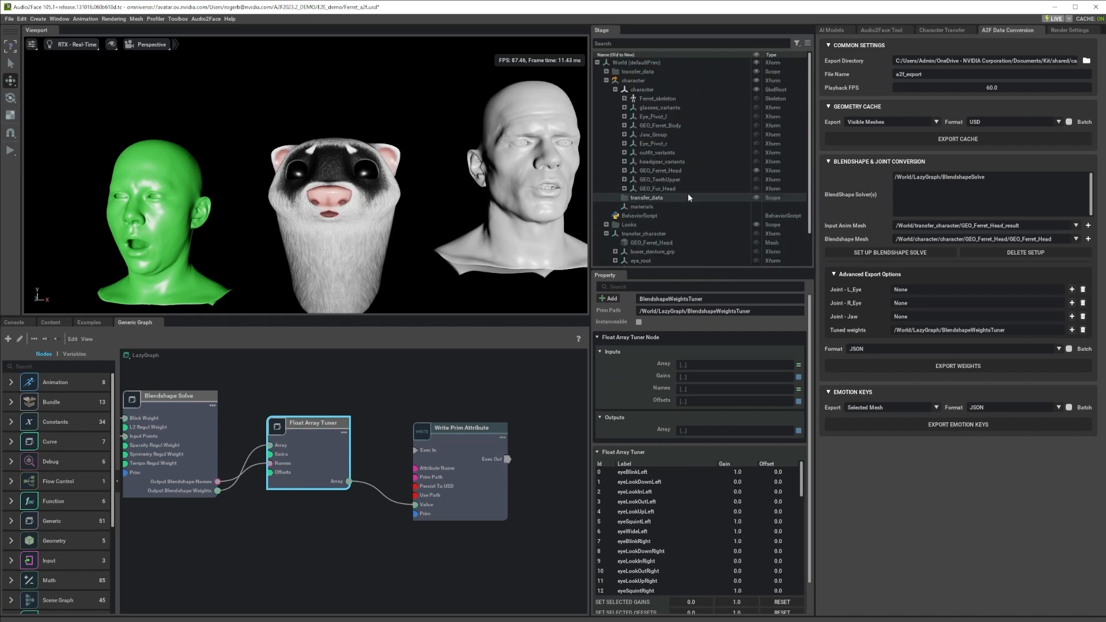
left_click(624, 98)
left_click(633, 126)
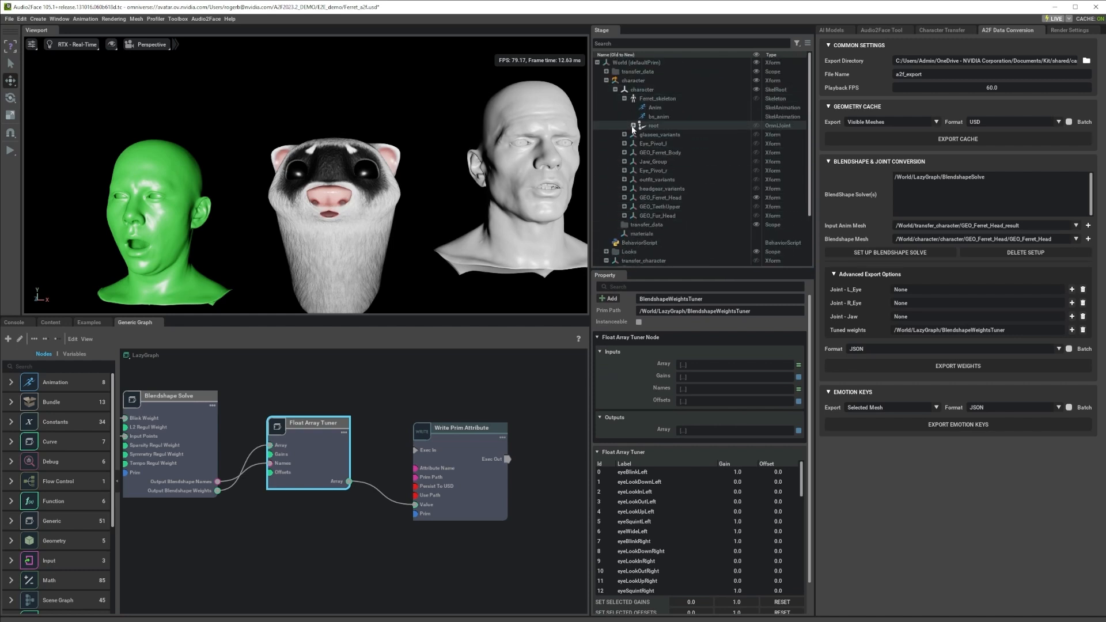
left_click(757, 98)
- Select the ferret skeleton's jaw joint and assign it as Joint - Jaw in the advanced export options
left_click_drag(475, 220, 339, 216, "alt")
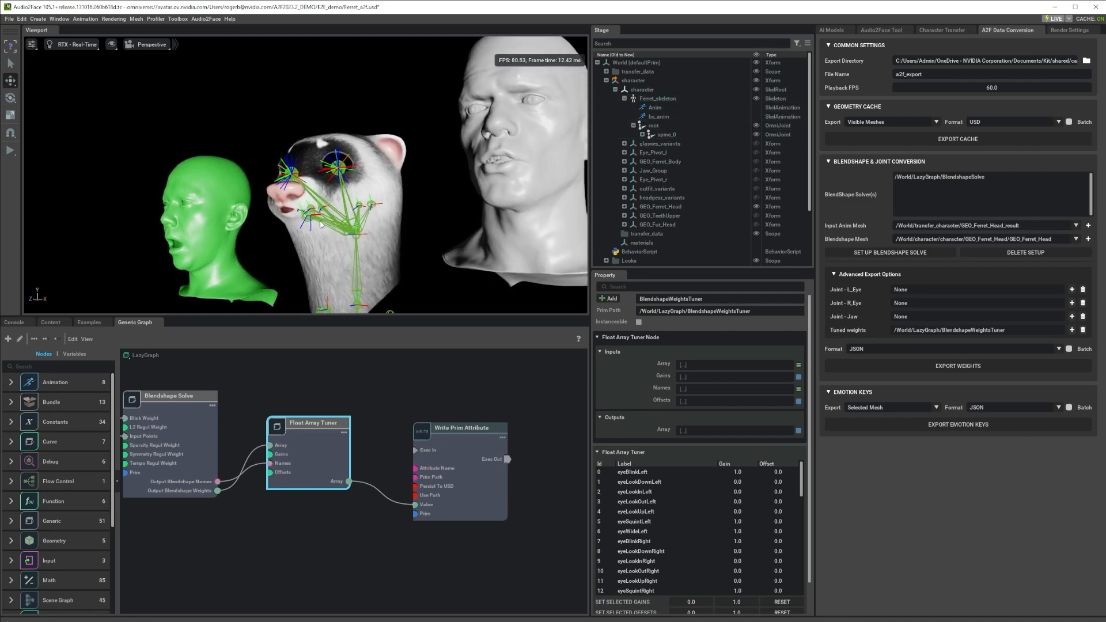
scroll(322, 228, "up", 3)
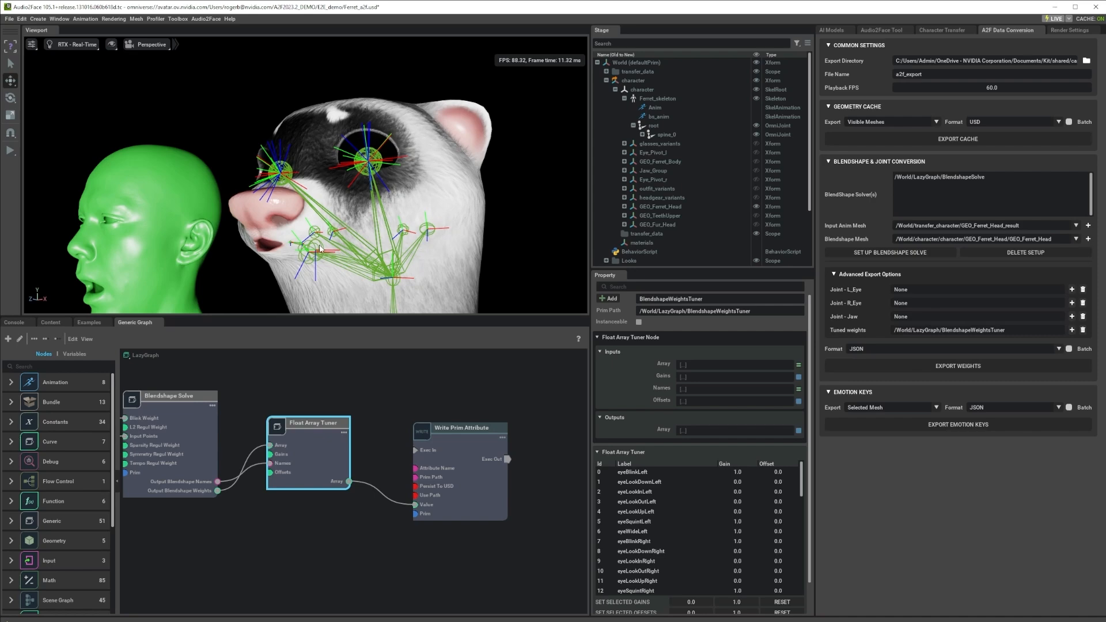
left_click(321, 249)
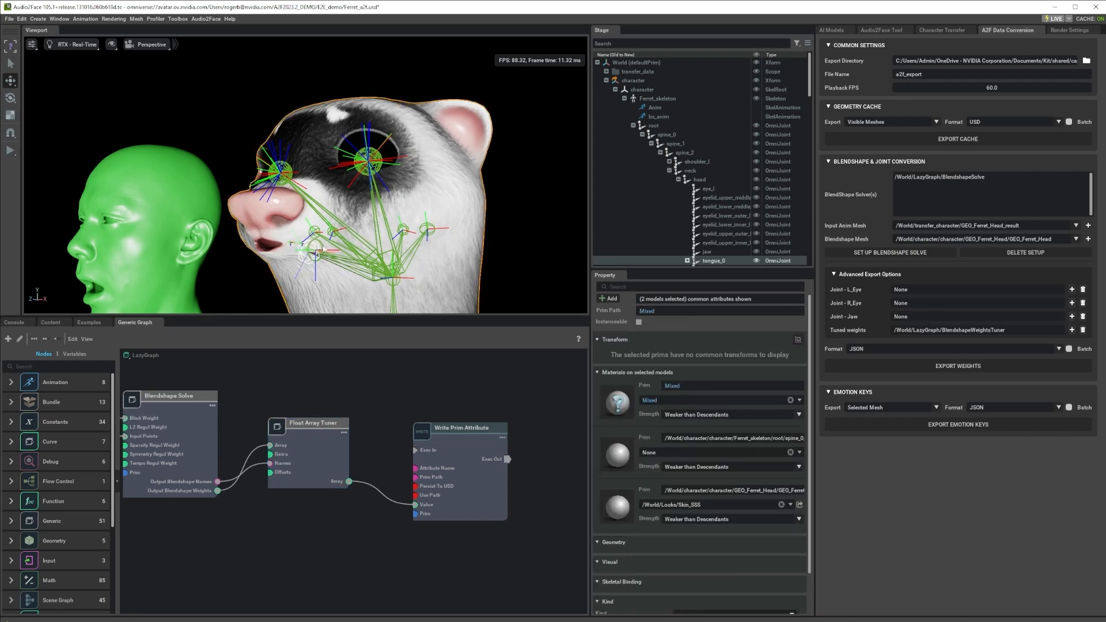
scroll(708, 207, "down", 2)
left_click(707, 189)
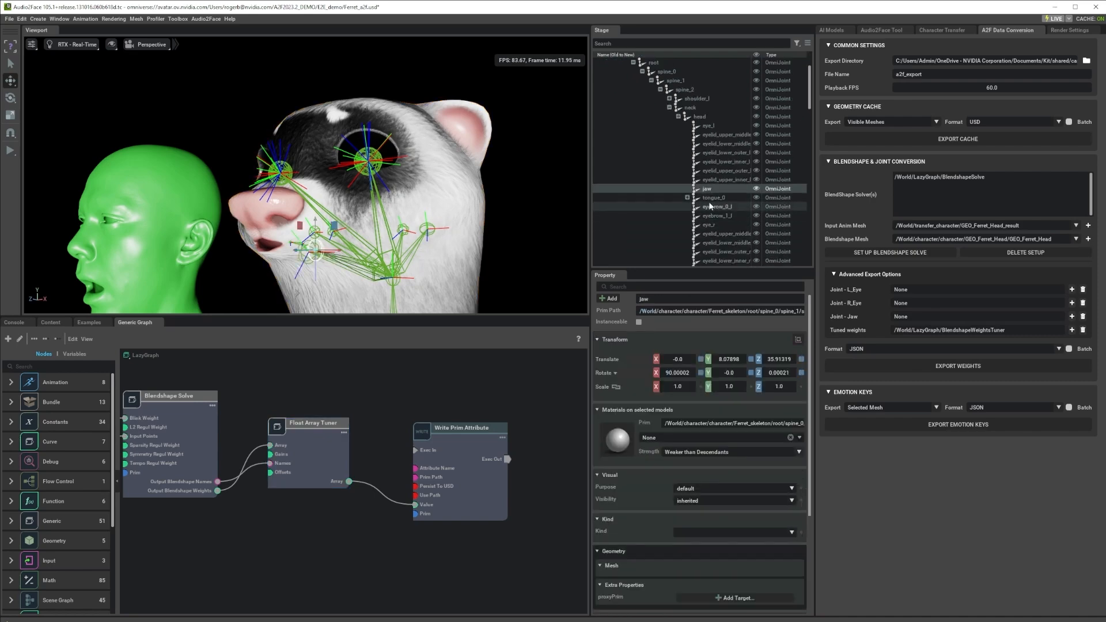
left_click_drag(376, 232, 404, 245, "alt")
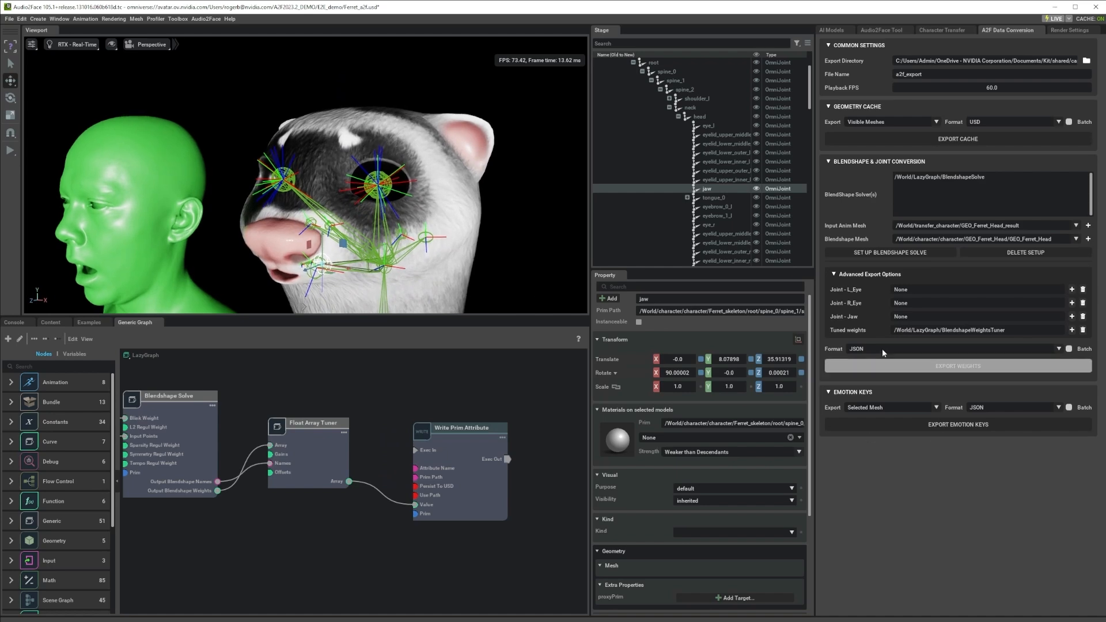
left_click(1072, 317)
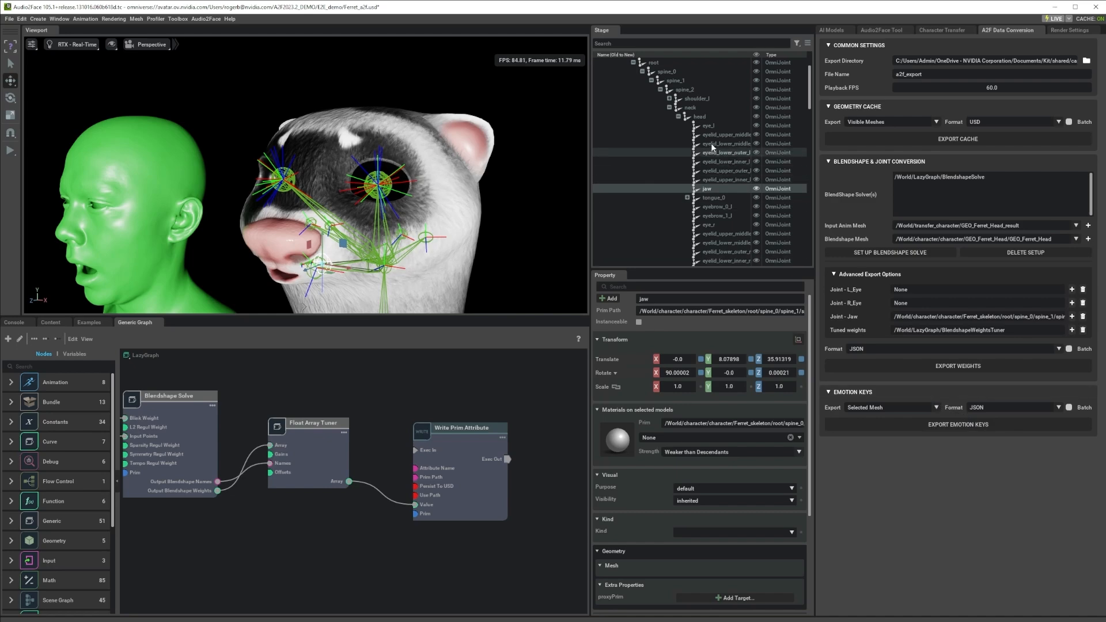
- Assign the eye_l joint as Joint - L_Eye and the eye_r joint as Joint - R_Eye for the export
left_click(708, 125)
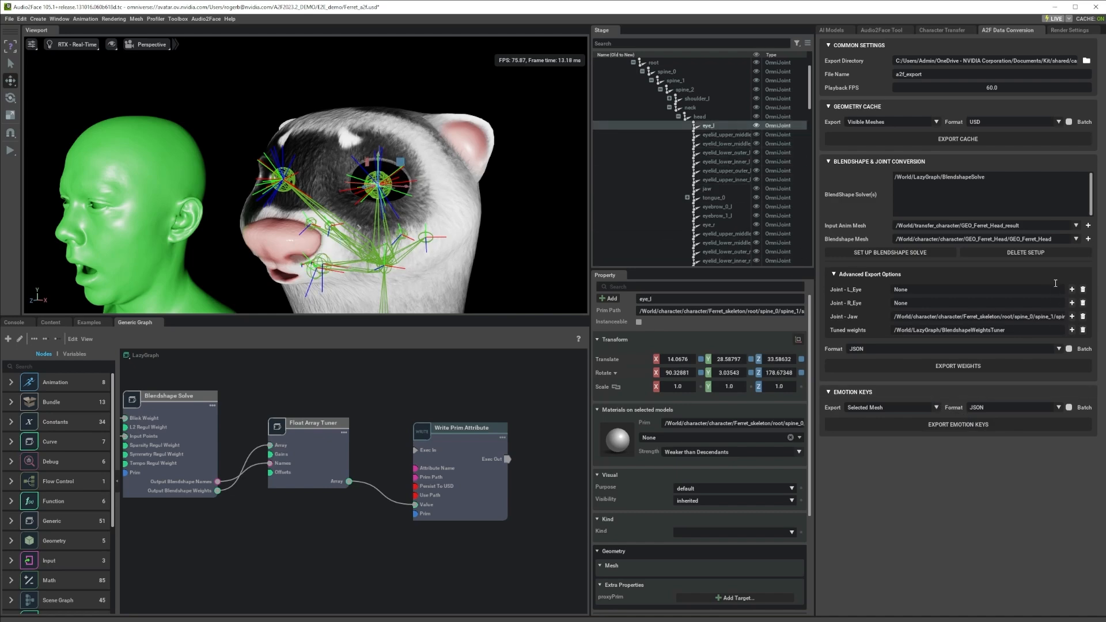
left_click(1072, 289)
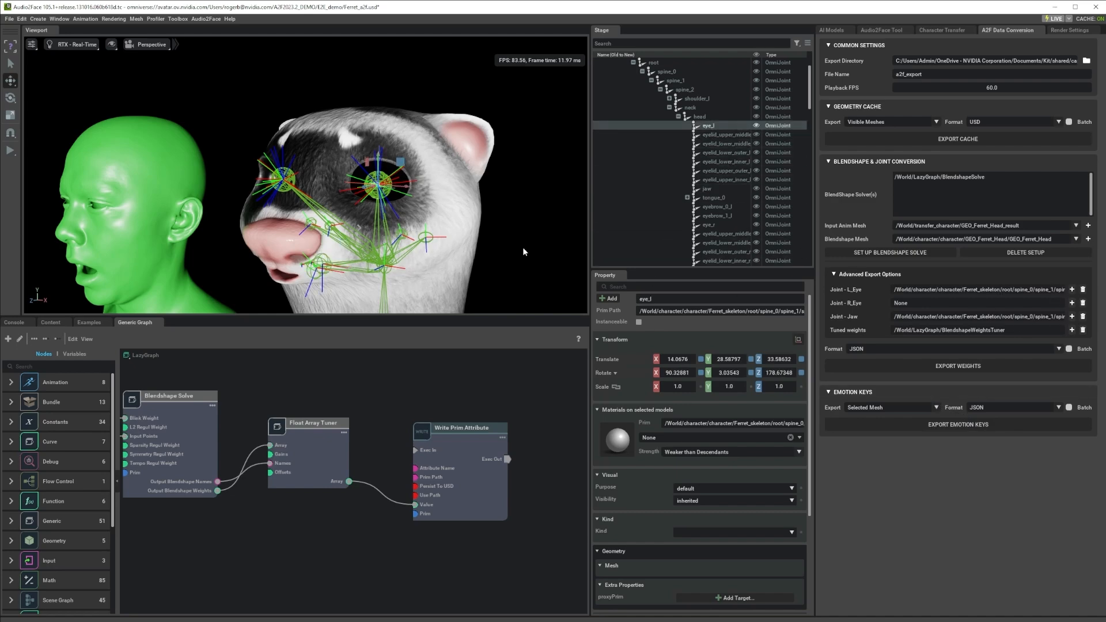
left_click(714, 226)
left_click(1072, 303)
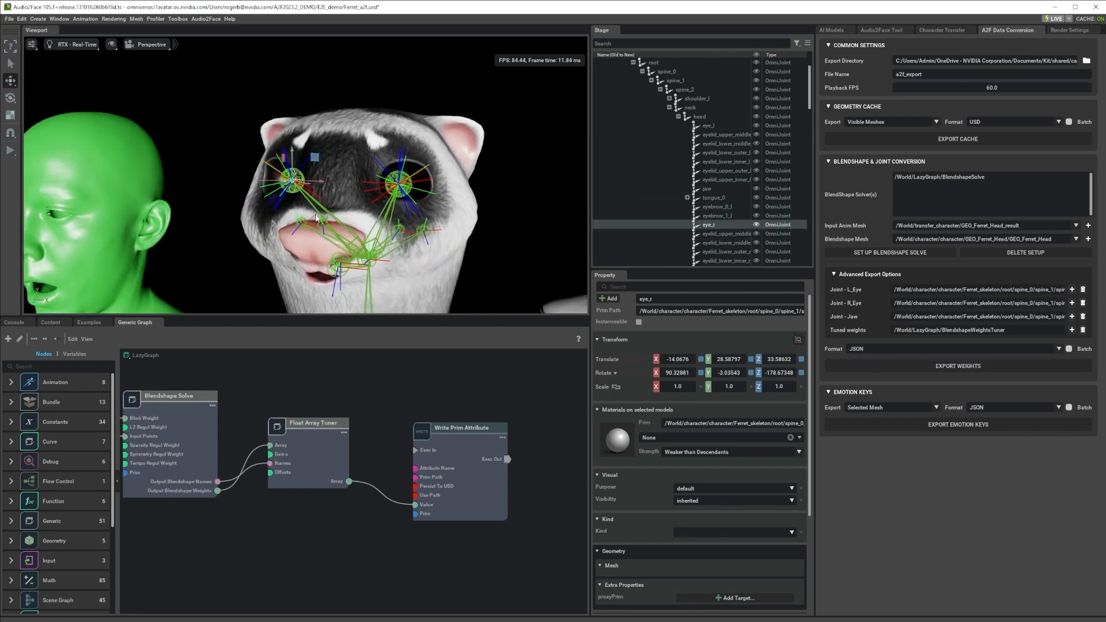
- Enlarge the viewport, clear the selection, and try to export the blendshape weights in JSON format
left_click_drag(355, 315, 355, 441)
left_click(420, 378)
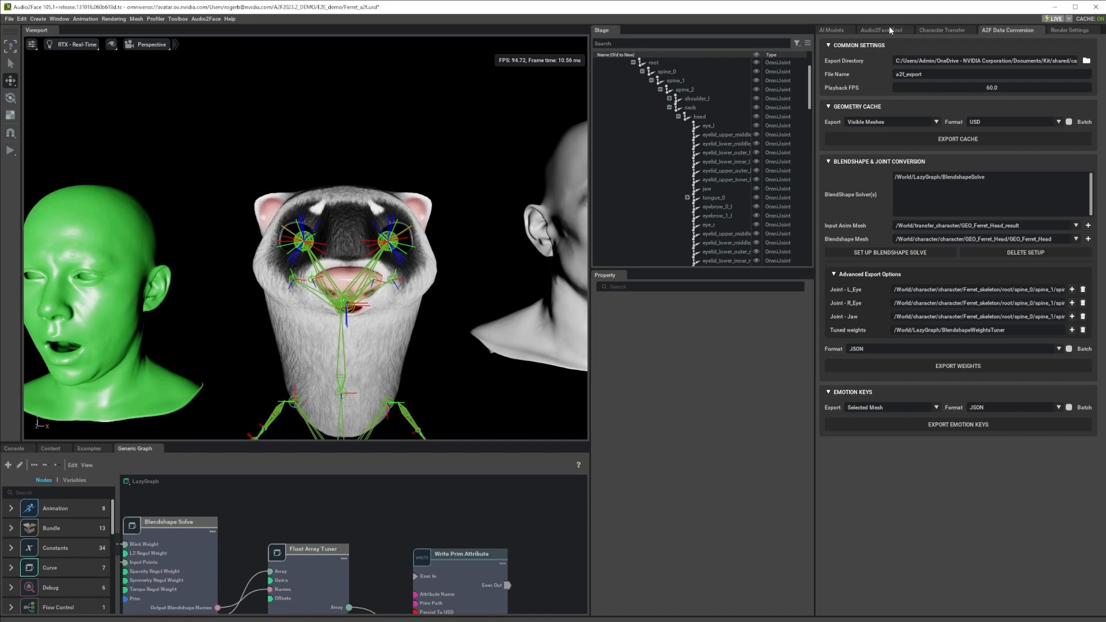
left_click(866, 372)
left_click(911, 348)
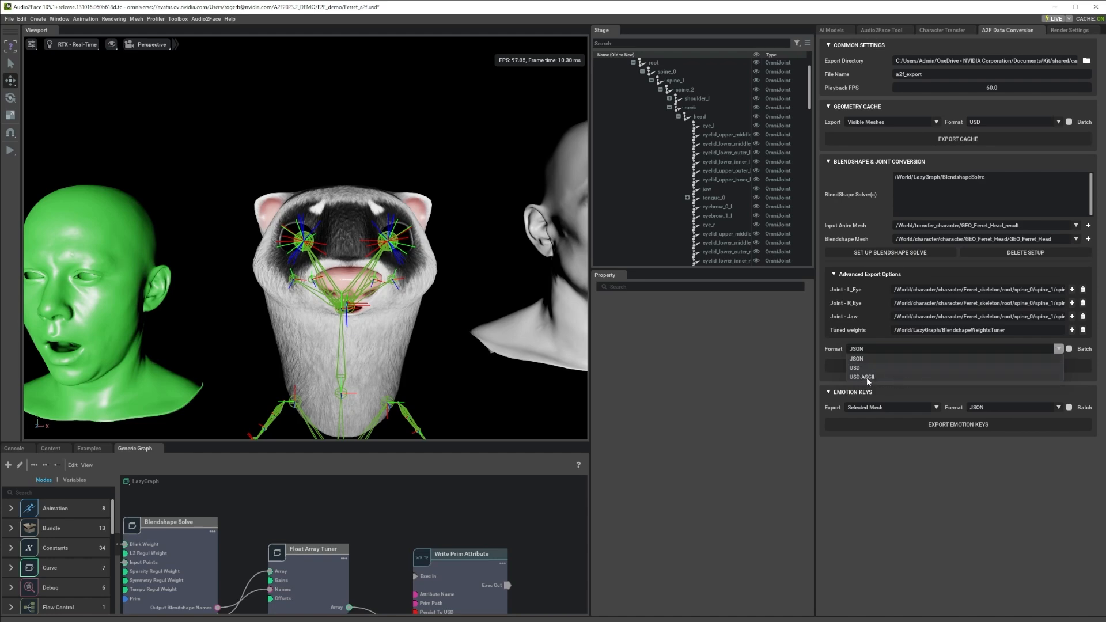
left_click(865, 359)
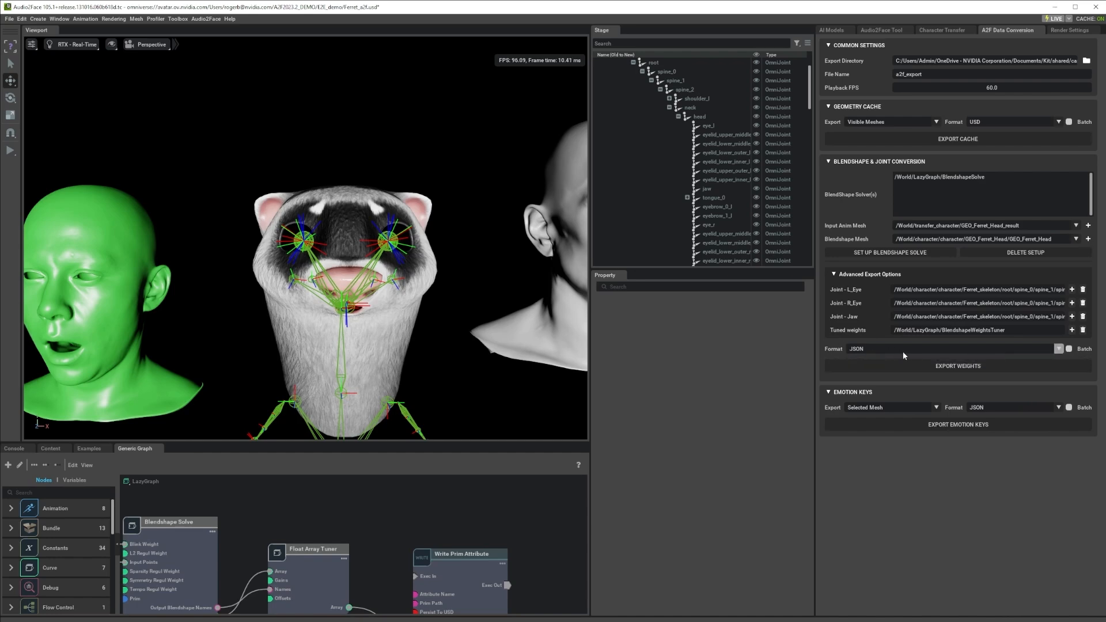
left_click(940, 368)
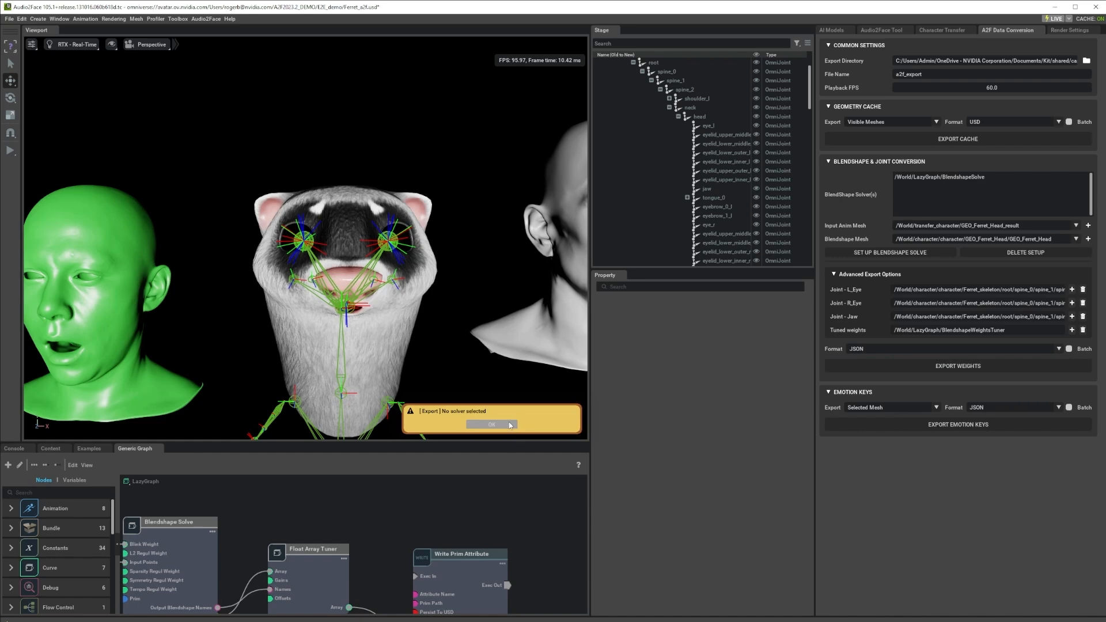
- Select the BlendshapeSolve solver for the weights export, and cancel overwriting the existing a2f_export weights file
left_click(966, 179)
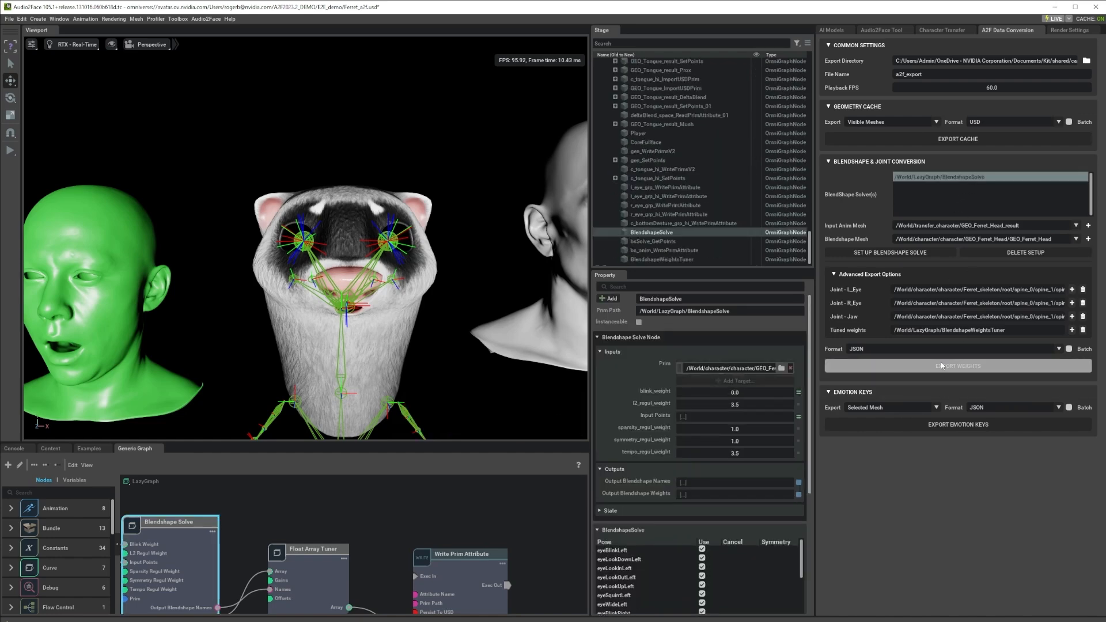
left_click(943, 369)
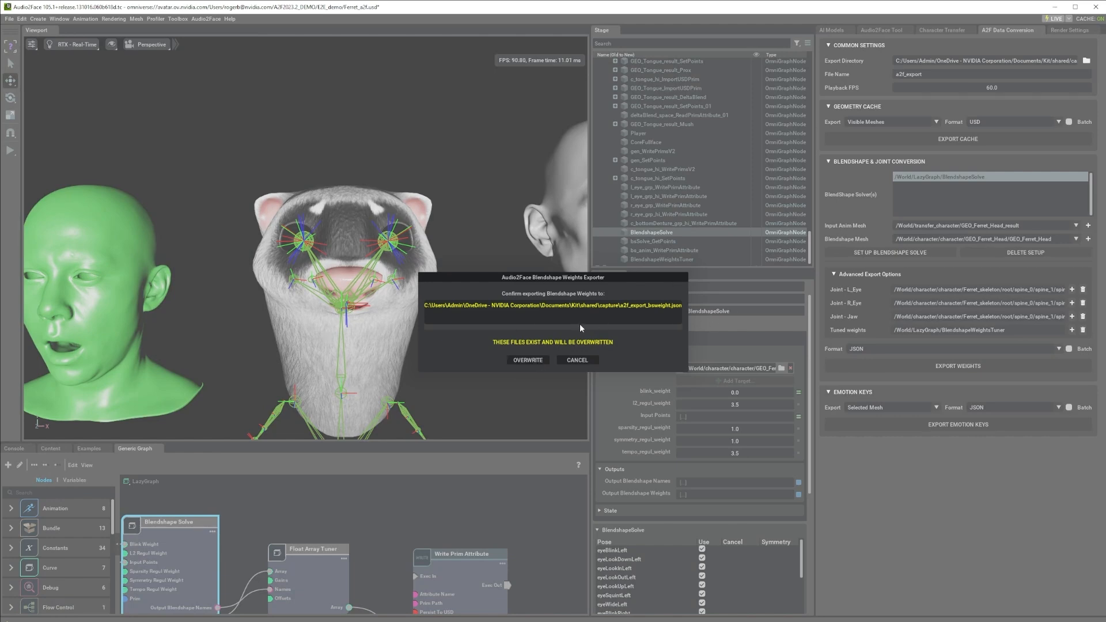
left_click(590, 359)
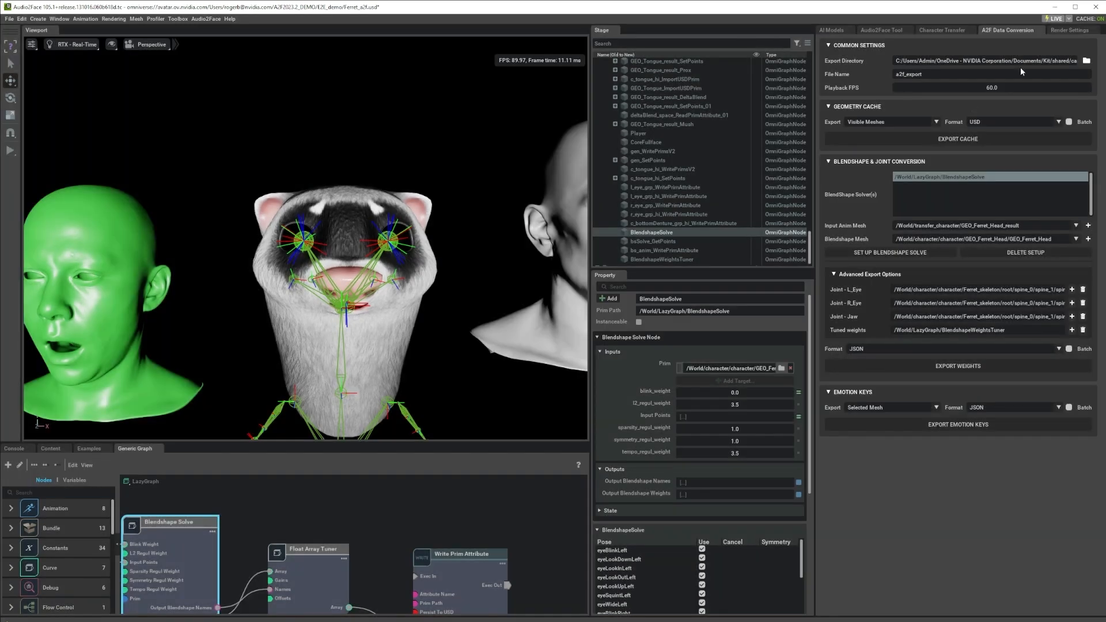
- Set the export directory to the bookmarked E2E_demo folder
left_click(1085, 60)
scroll(378, 302, "up", 10)
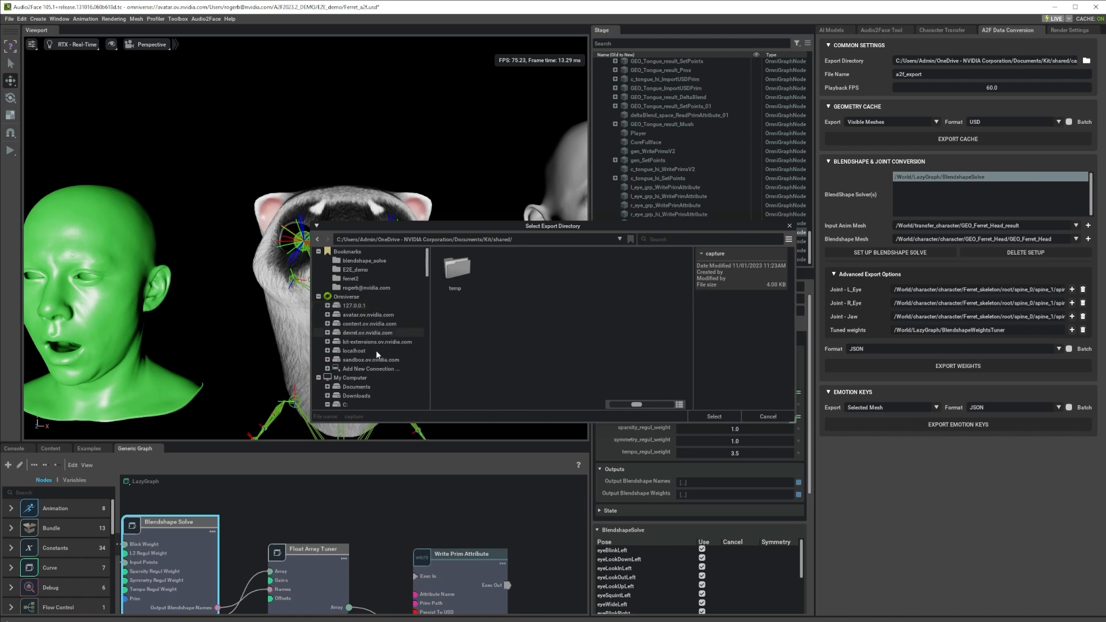
left_click(355, 269)
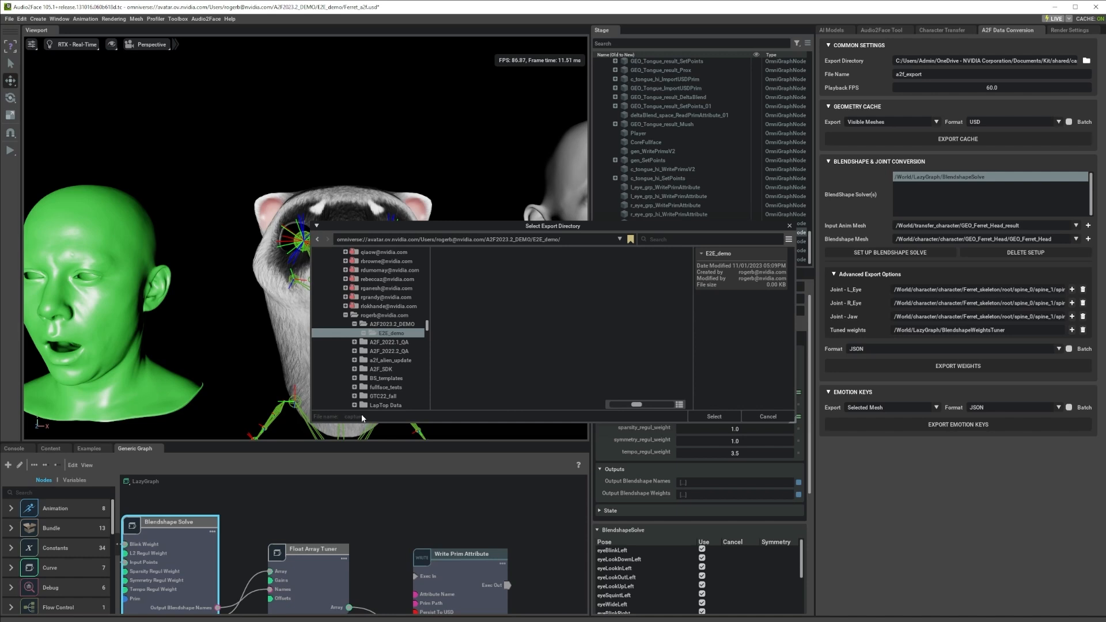
left_click(714, 416)
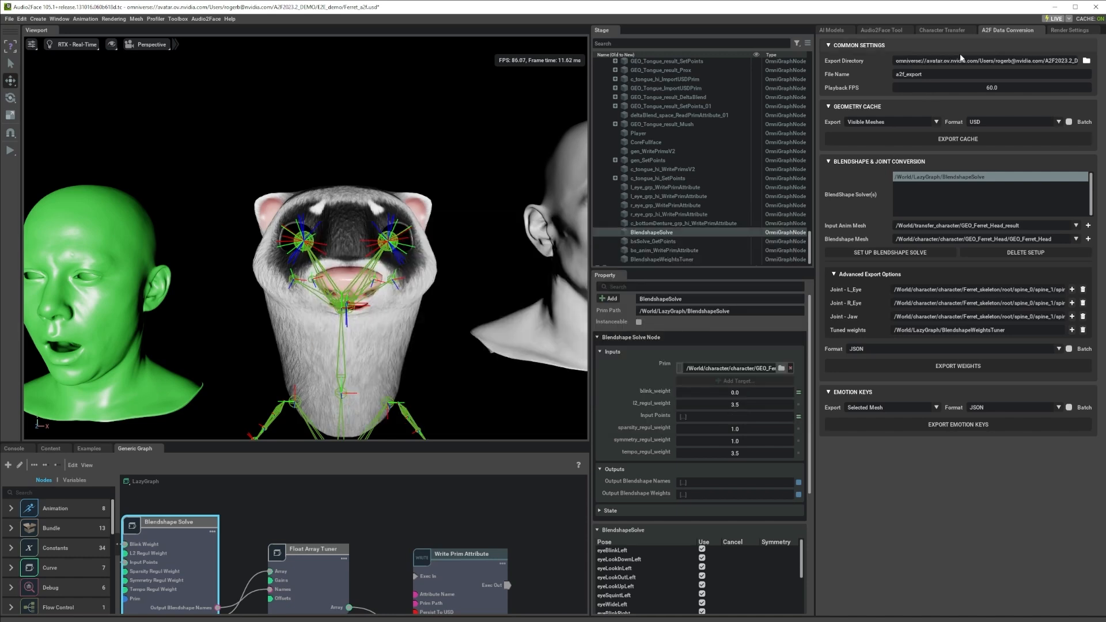
- Name the export file ferret_bs_anim and export the blendshape weights in JSON format, checking the destination path before confirming
double_click(935, 73)
type("ferret_bs_anim")
left_click(977, 367)
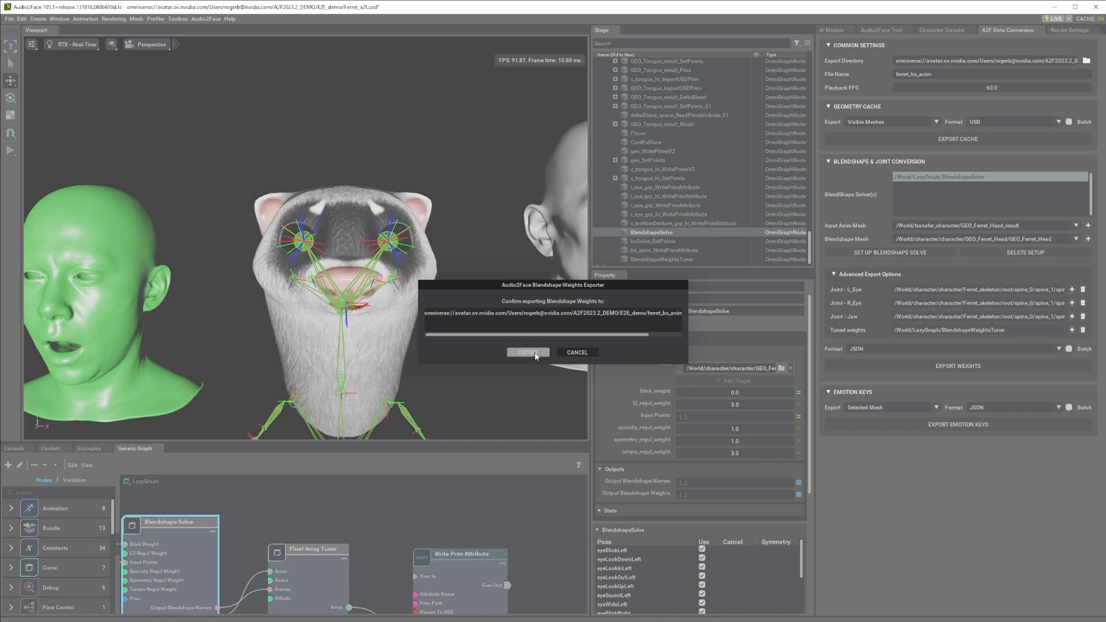
left_click_drag(538, 333, 705, 333)
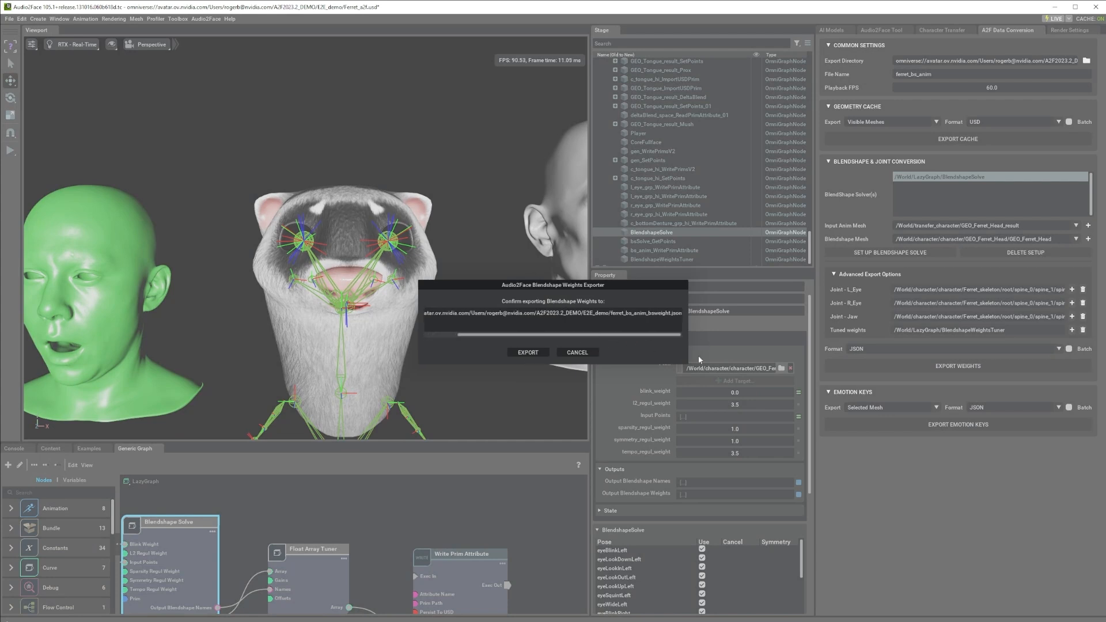
left_click(528, 355)
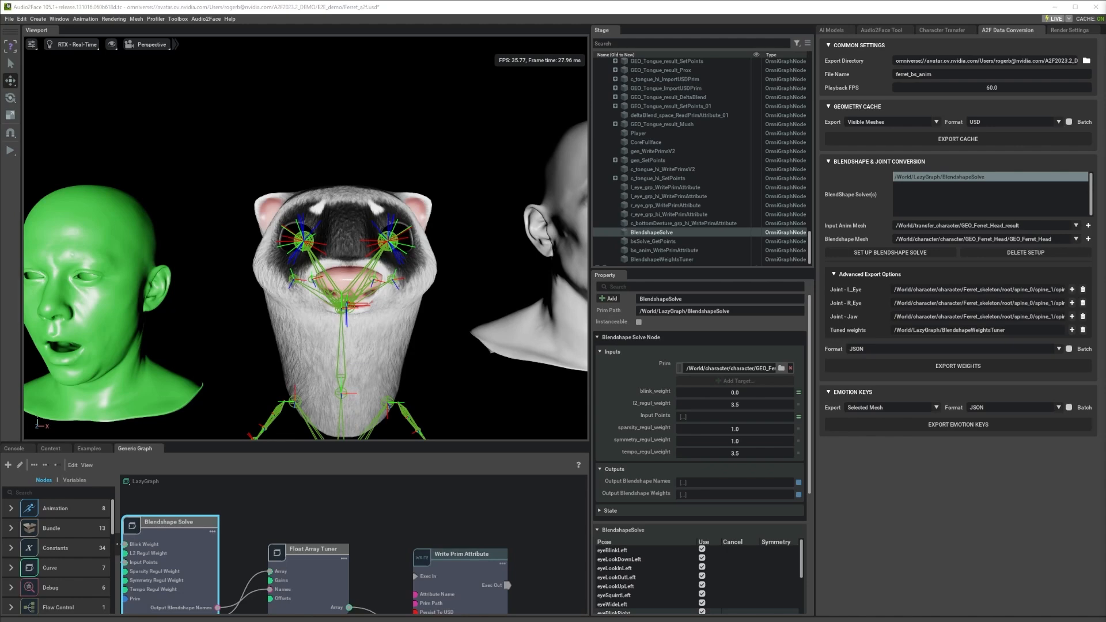
- Switch to Visual Studio Code, open ferret_bs_anim.json, close the Welcome page, and widen the editor window
key("alt+Tab")
key("alt+Tab")
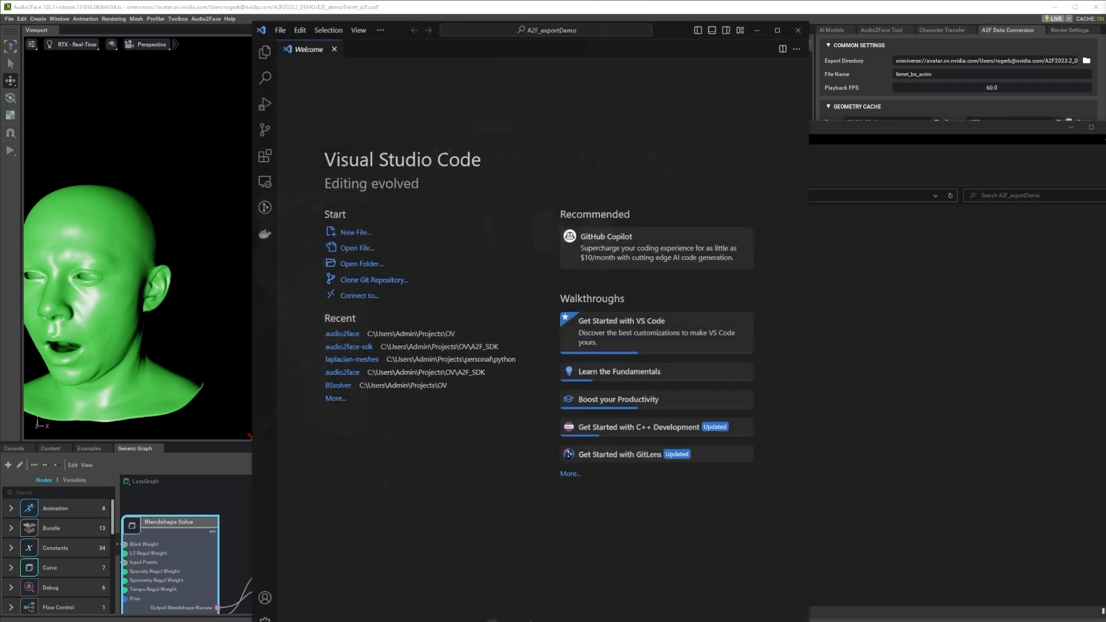
left_click(814, 441)
left_click_drag(548, 235, 445, 104)
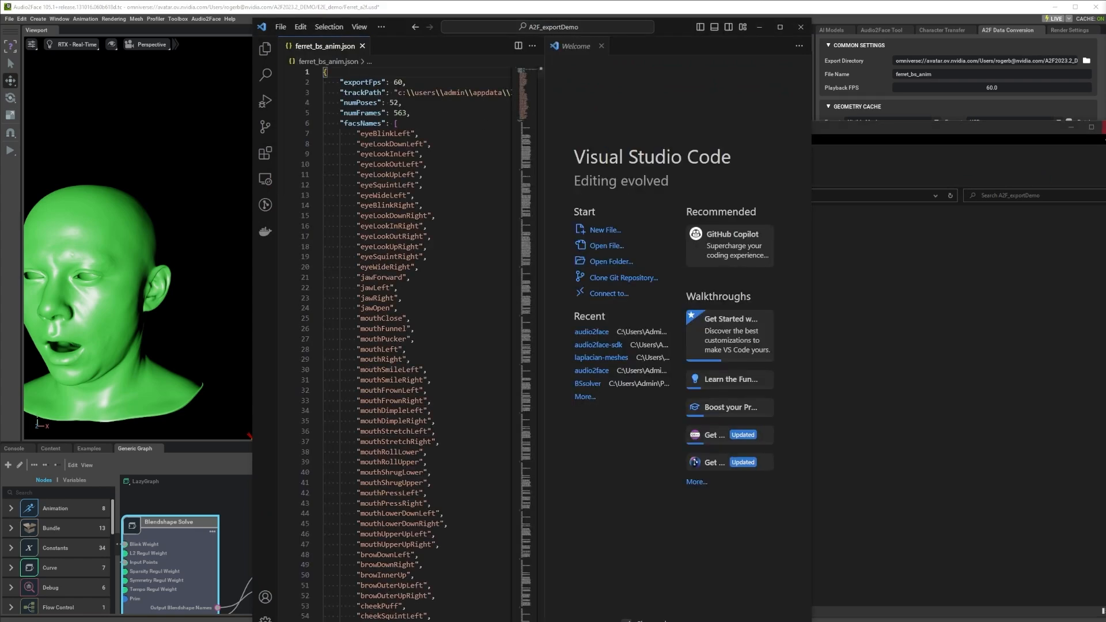
left_click(602, 46)
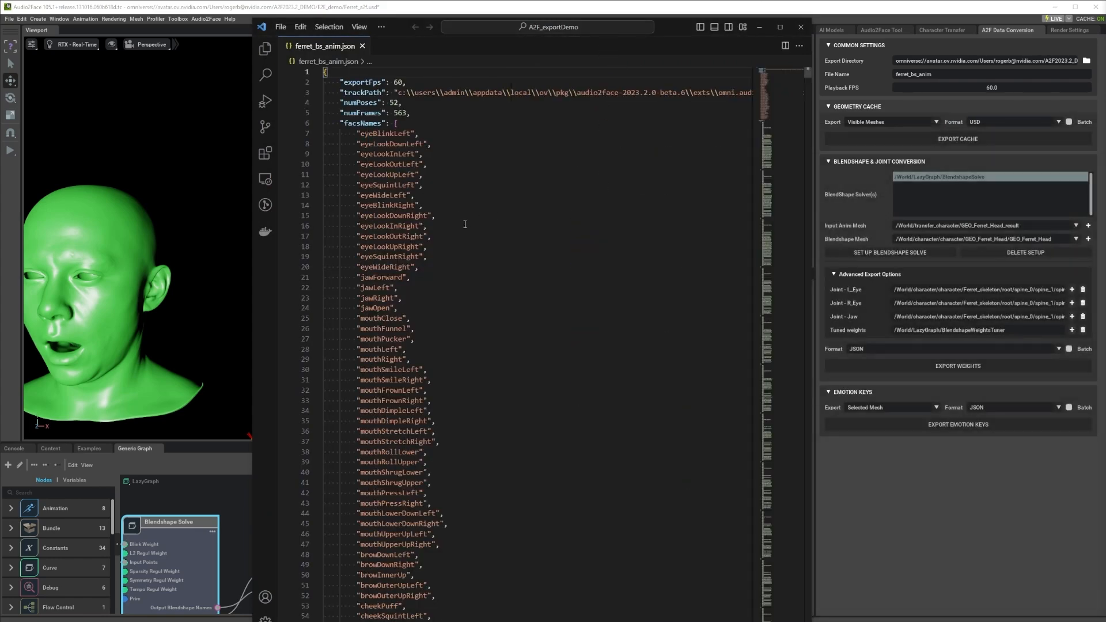
left_click(812, 90)
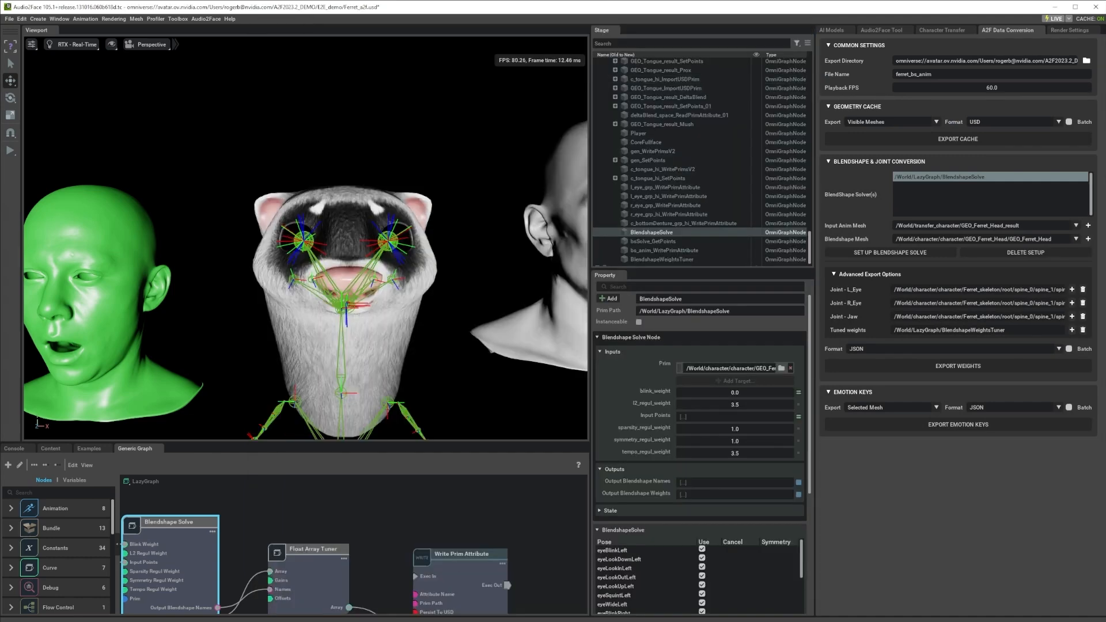
key("alt+Tab")
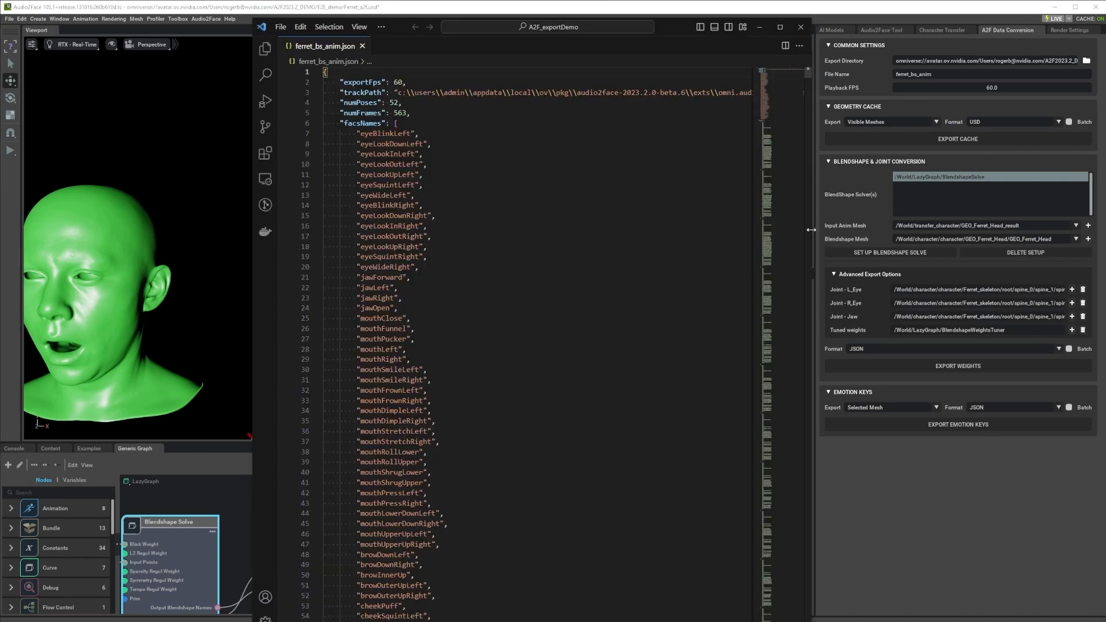
left_click_drag(811, 230, 1066, 225)
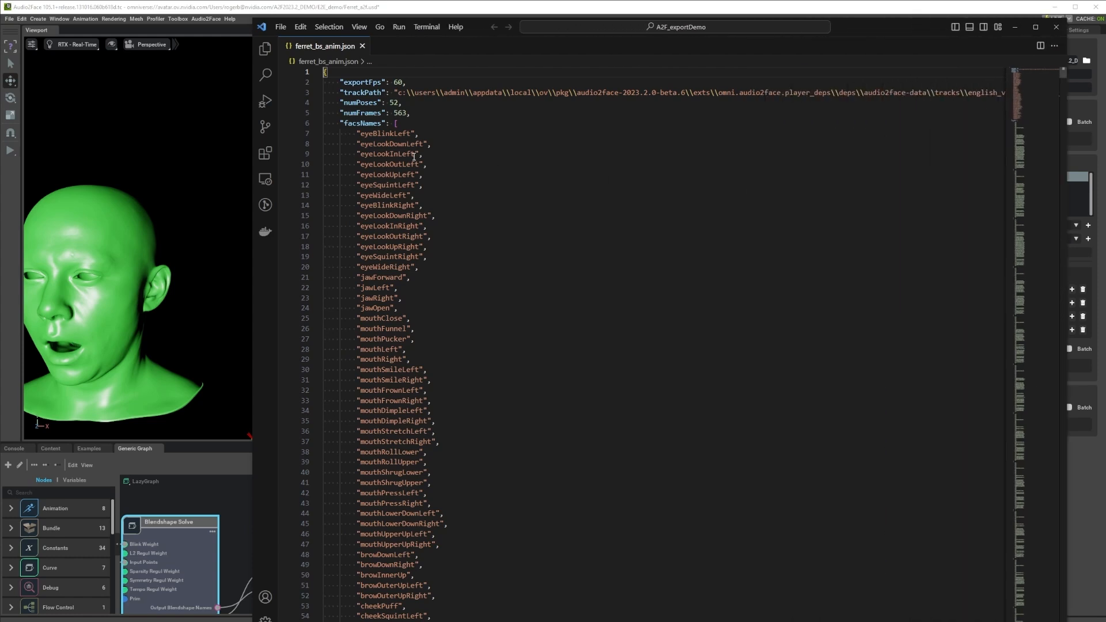
- Collapse the facsNames and weightMat arrays and examine the listed joints against their rotation values in the first frame
left_click(317, 124)
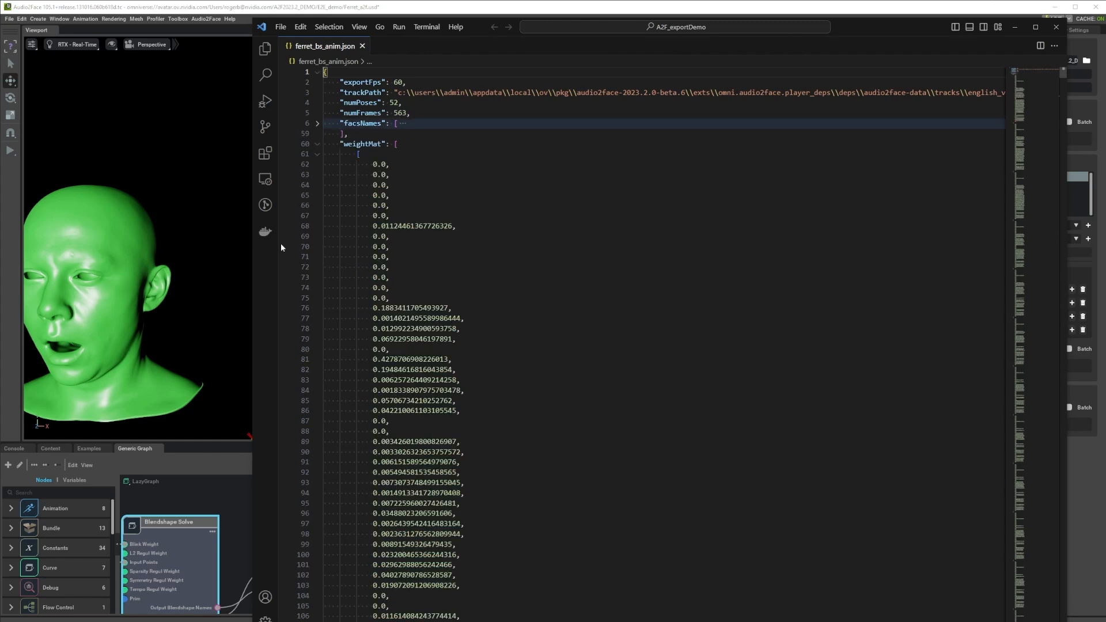
left_click(318, 144)
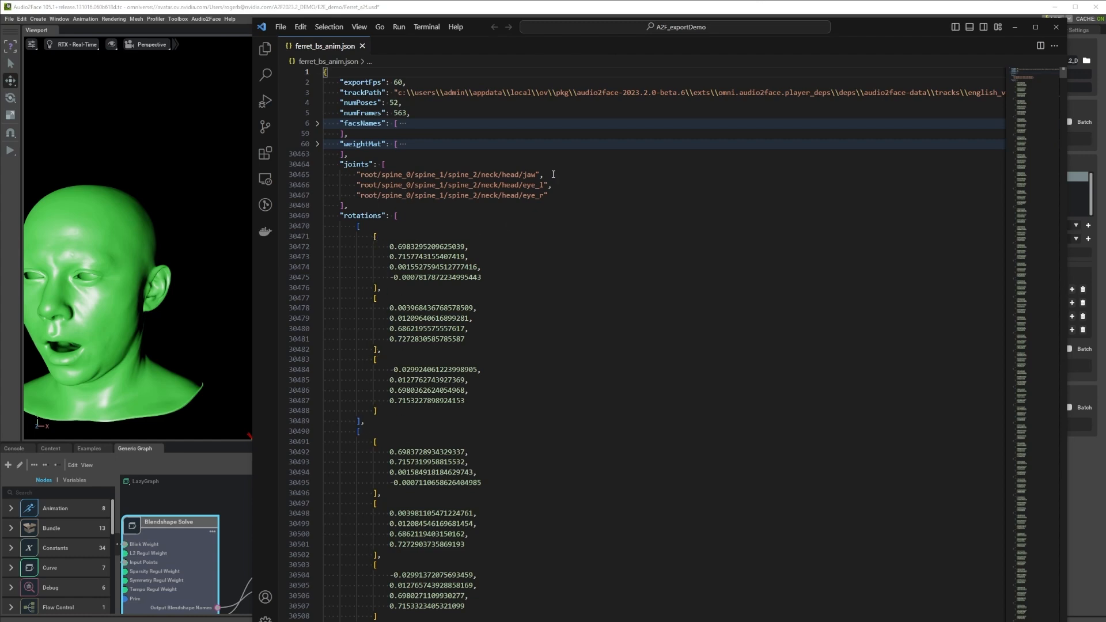
left_click_drag(361, 174, 544, 175)
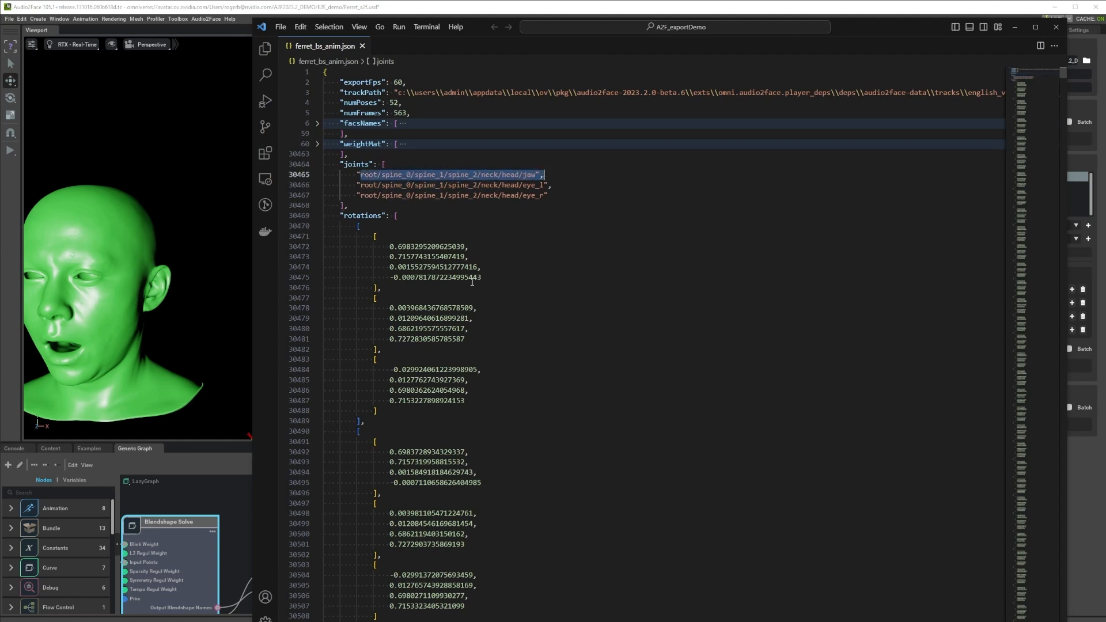
left_click_drag(370, 229, 481, 277)
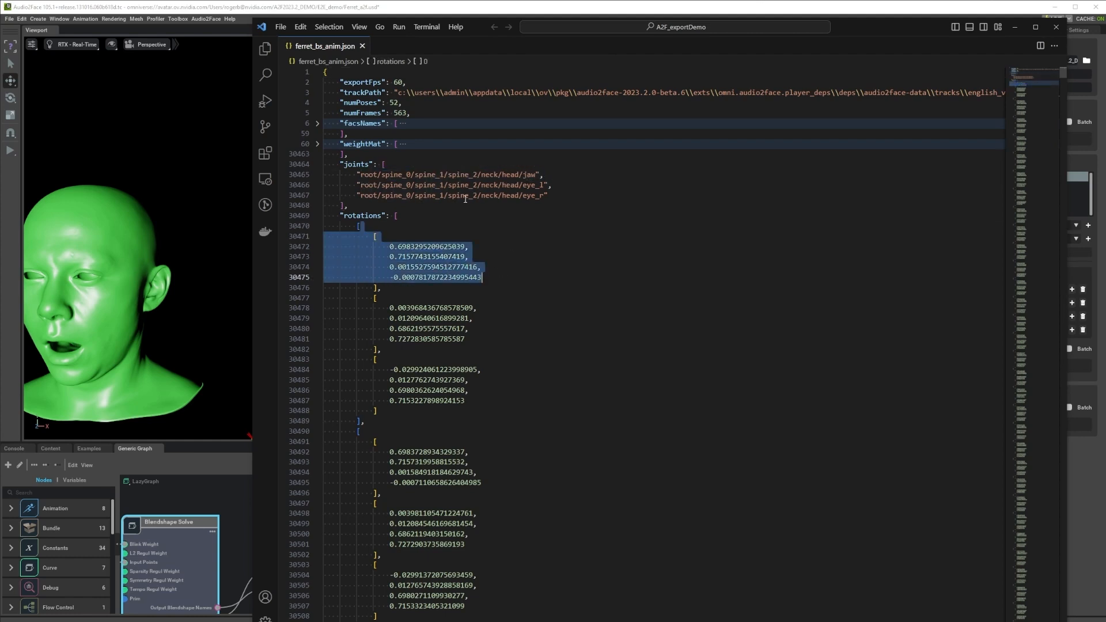
left_click_drag(381, 298, 467, 426)
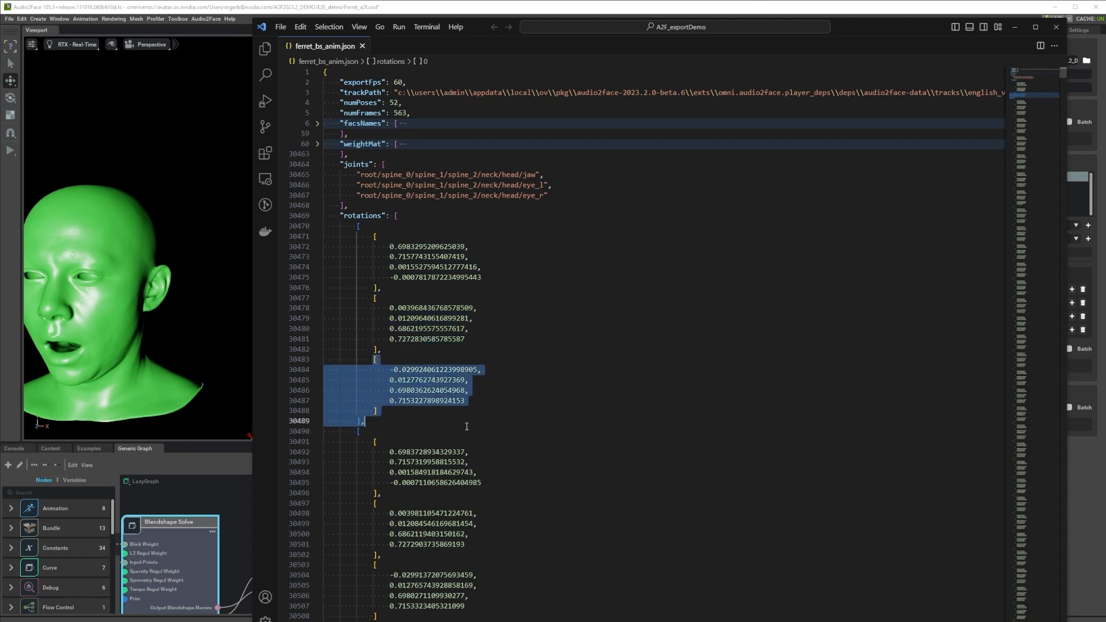
- Collapse the rotations and translations arrays to review the file's overall structure, and close the code editor to return to Audio2Face
left_click(317, 215)
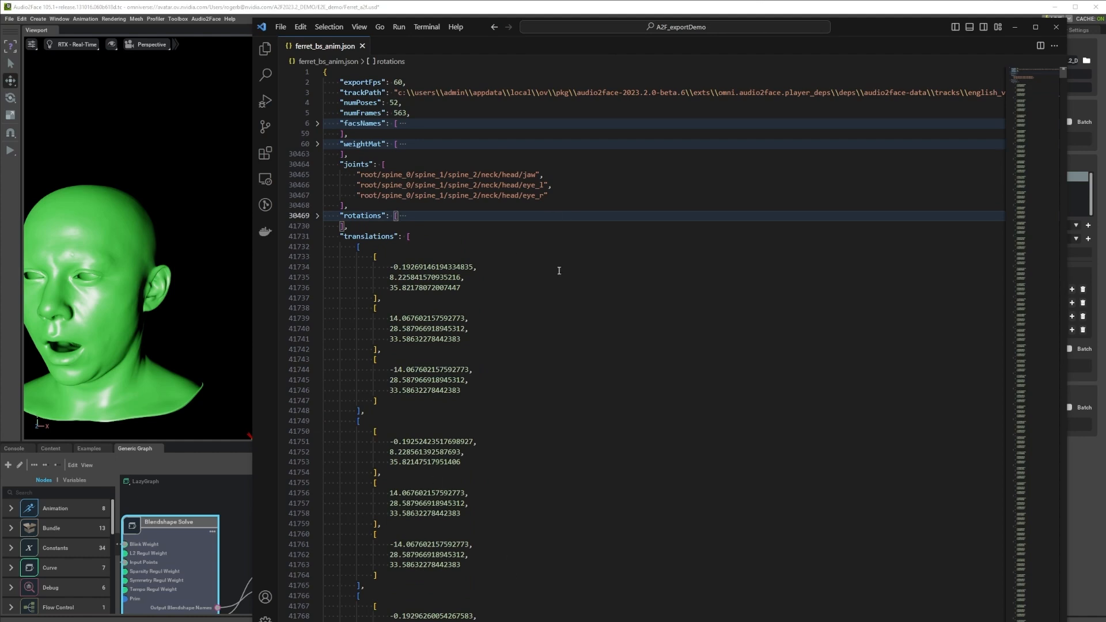
left_click(316, 236)
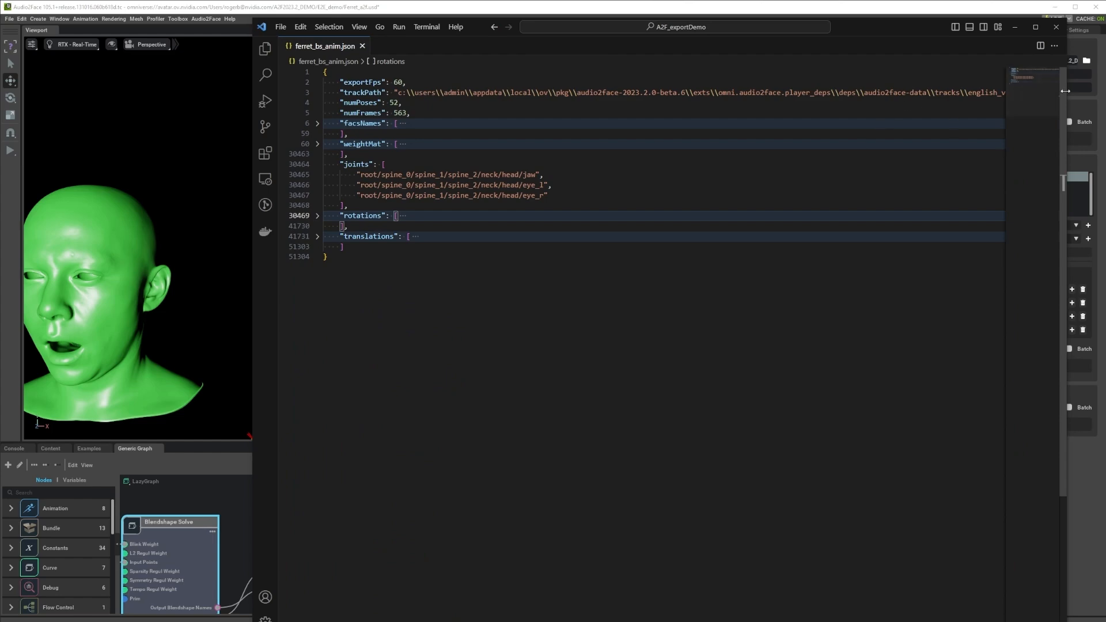
left_click(1057, 27)
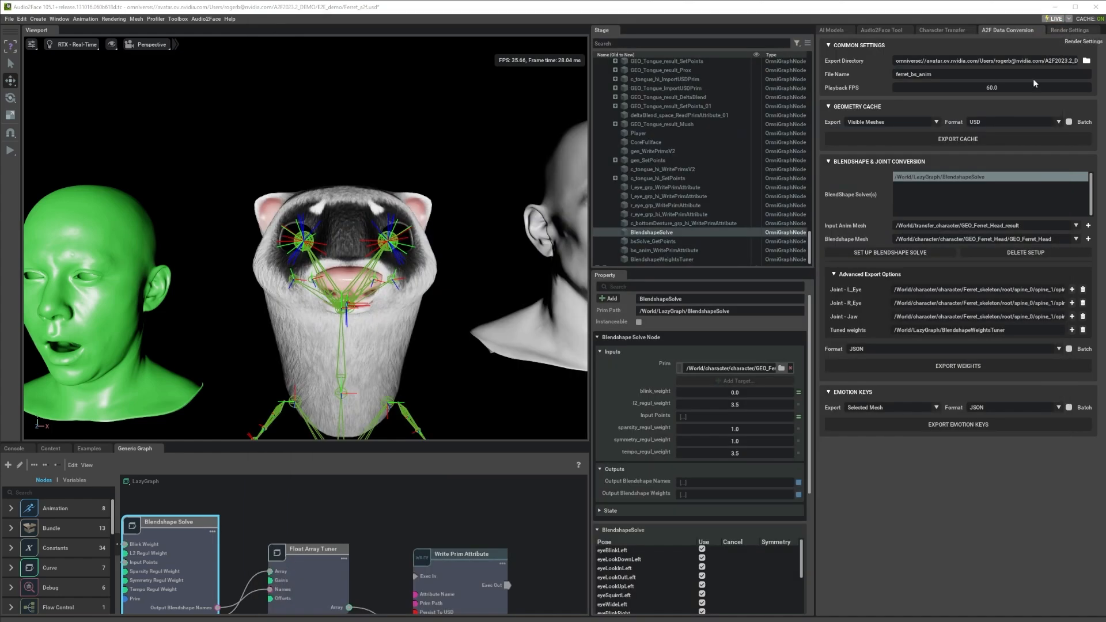